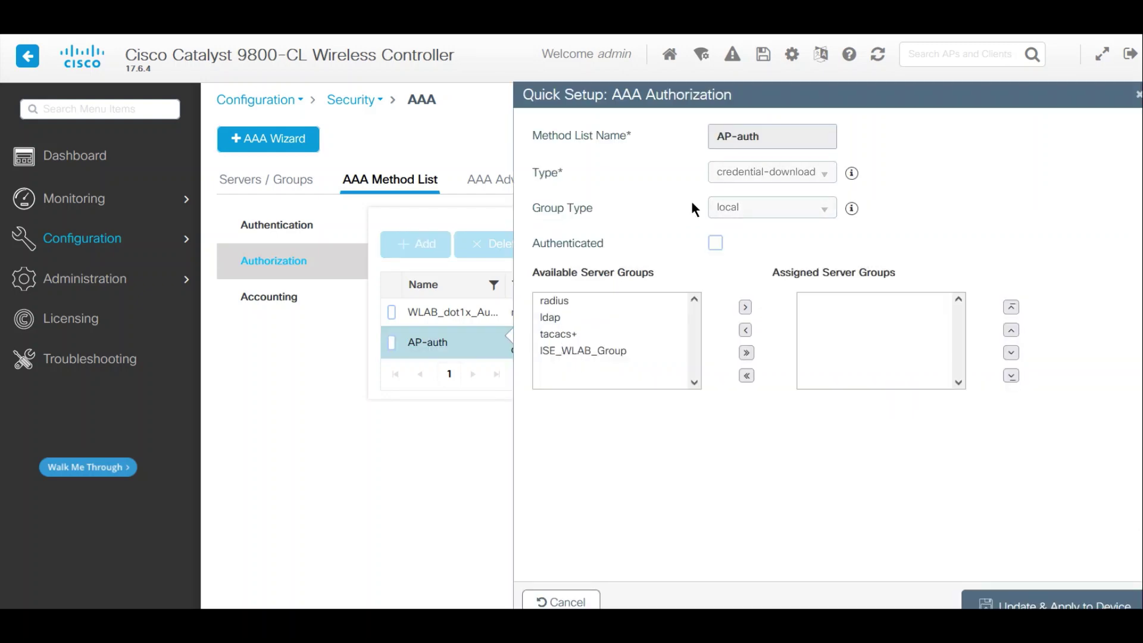
# - Review AP-auth's credential-download type and local group, closing its settings unchanged
pyautogui.moveTo(755, 172); pyautogui.dragTo(807, 174)
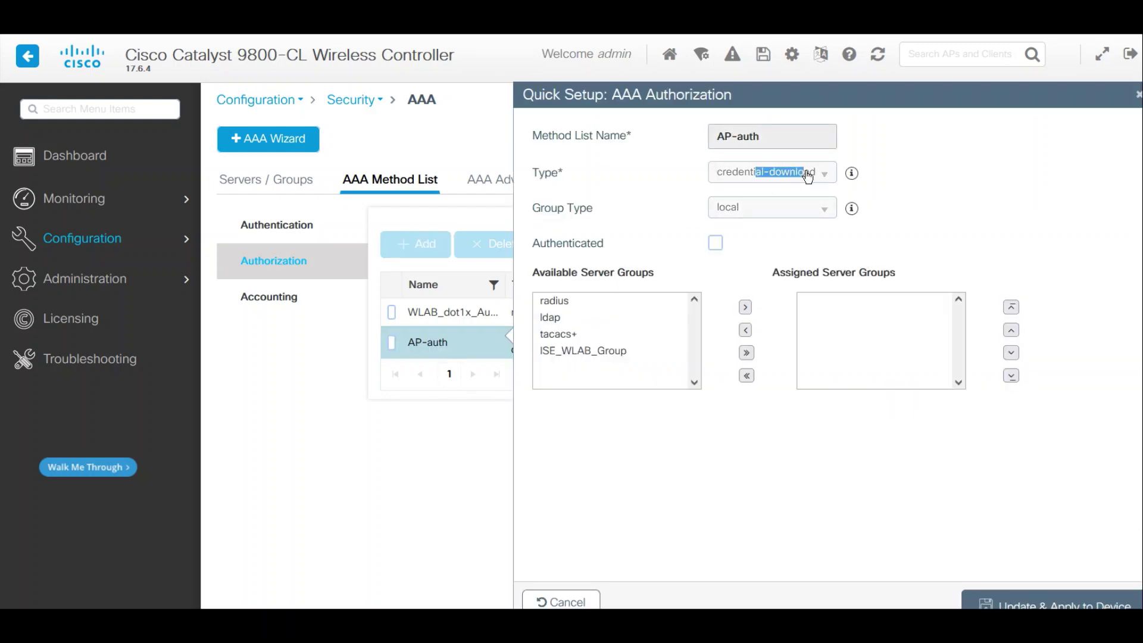
pyautogui.doubleClick(727, 210)
pyautogui.click(545, 602)
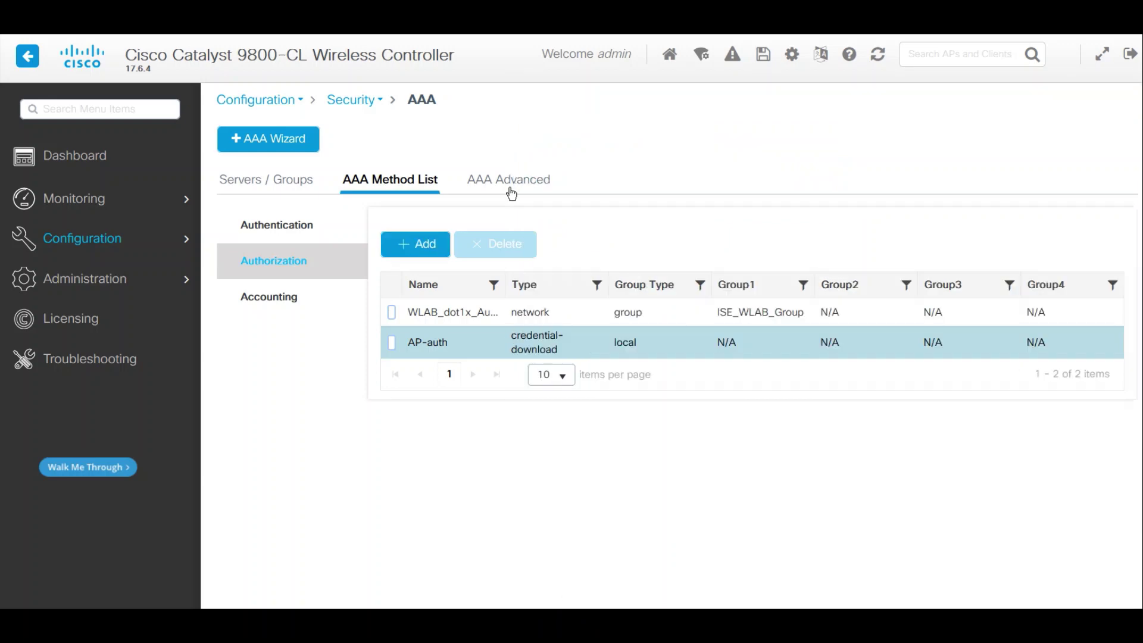
# - On the AAA Advanced tab, check the AP Policy (MAC enabled, AP-auth), then return to Device Authentication
pyautogui.click(506, 182)
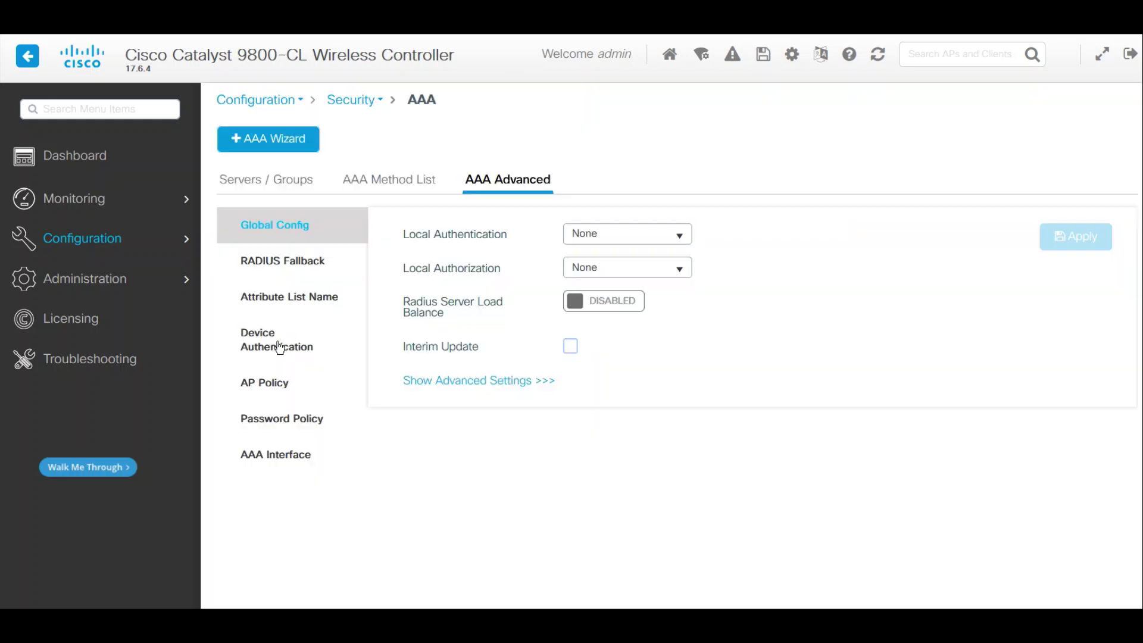
pyautogui.click(279, 348)
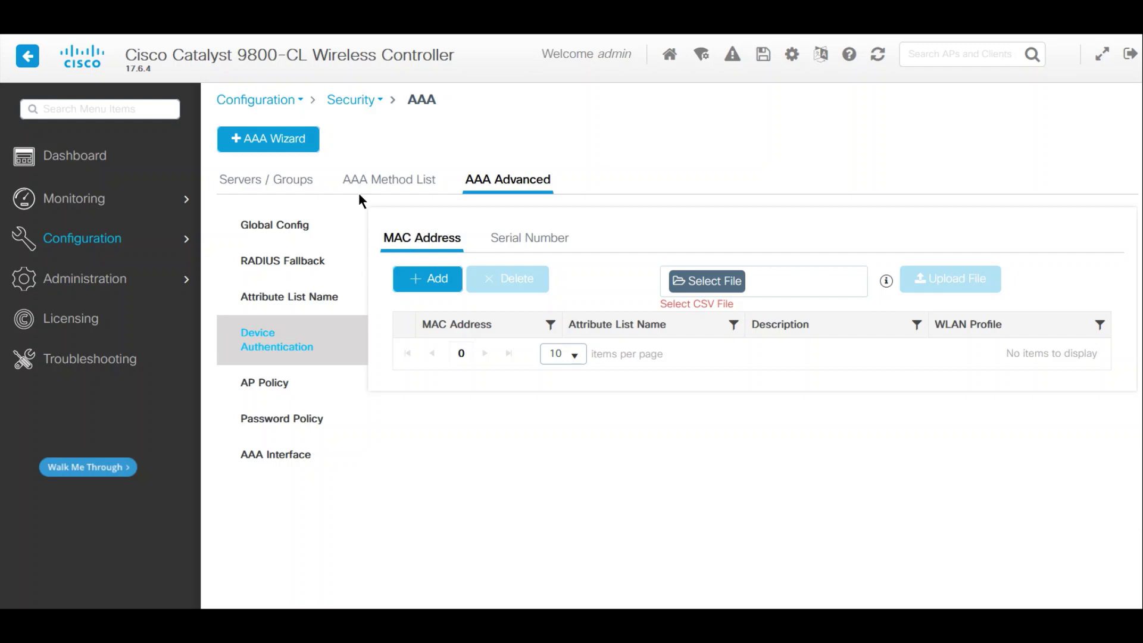
pyautogui.click(338, 375)
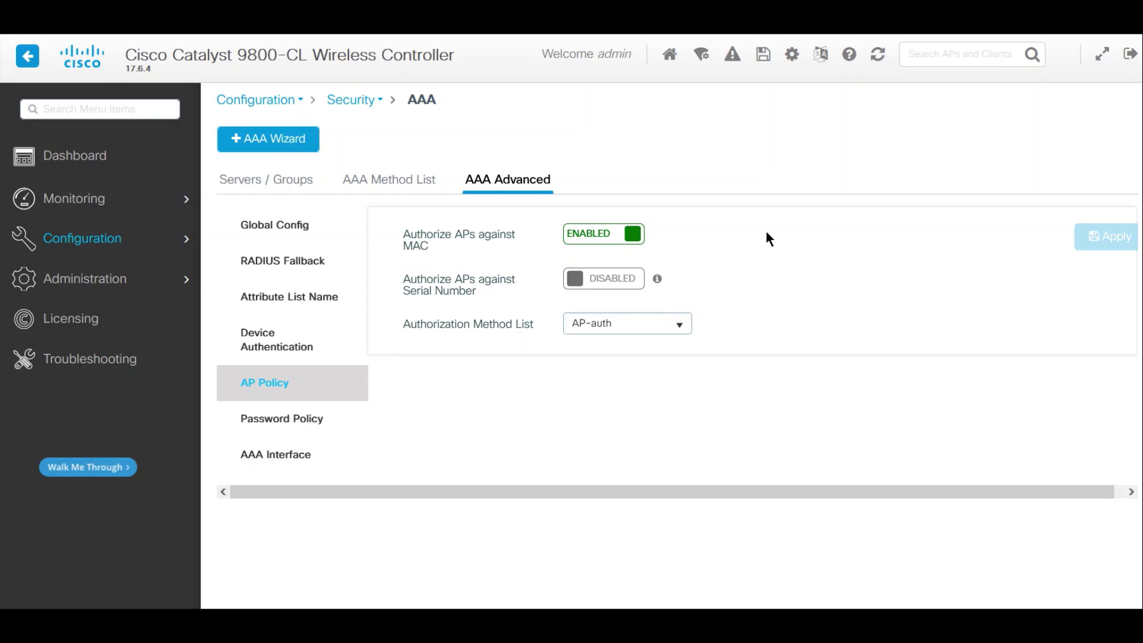
pyautogui.click(284, 338)
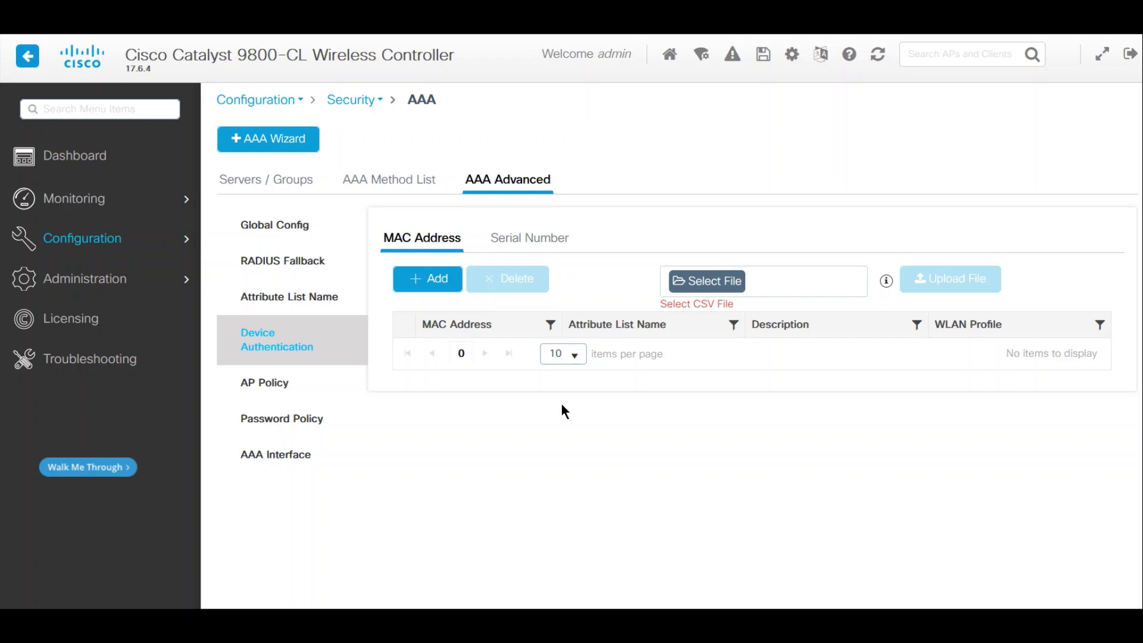
# - Add device-authentication MAC 0c75bdb3de5c with attribute list None and apply it to the device
pyautogui.click(411, 279)
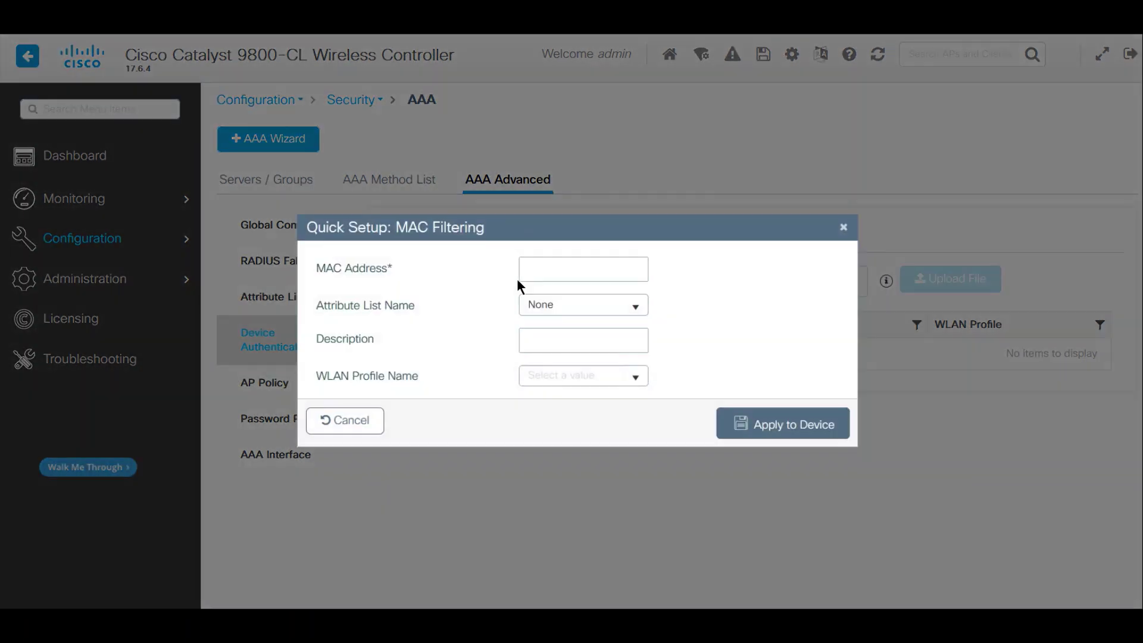
pyautogui.write('0c75bdb3de5c')
pyautogui.click(635, 306)
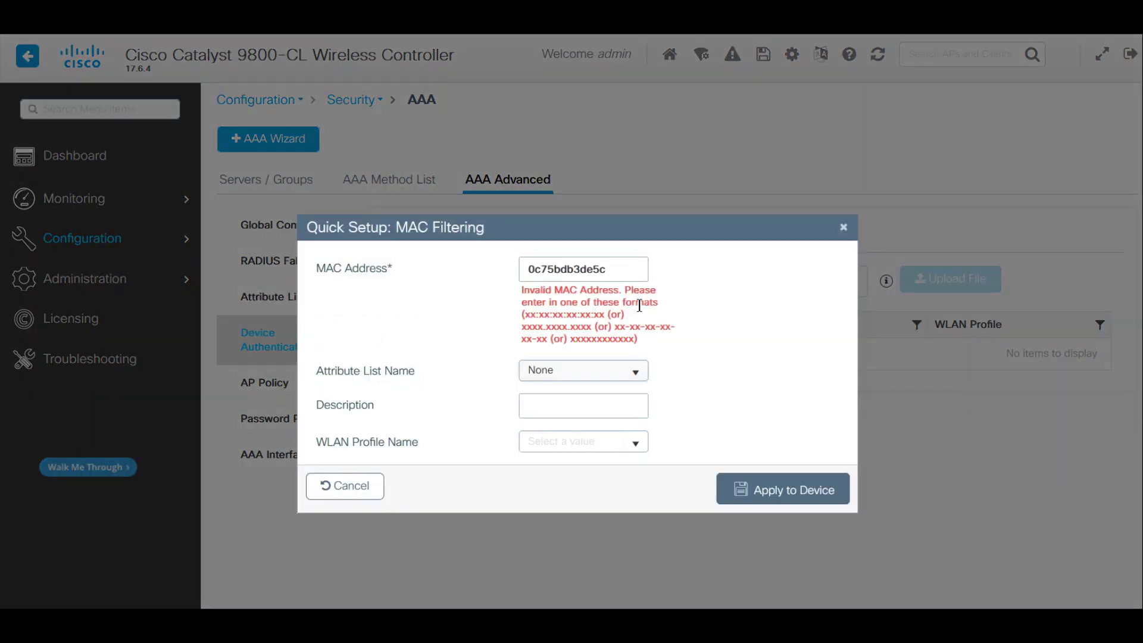
pyautogui.click(629, 268)
pyautogui.click(601, 309)
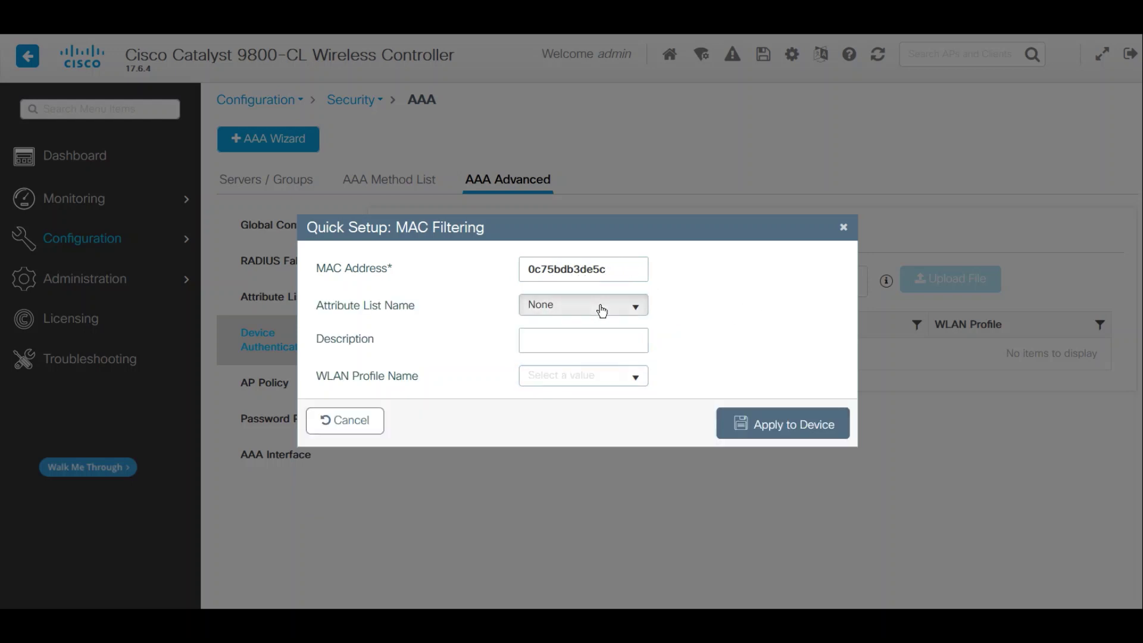
pyautogui.click(580, 328)
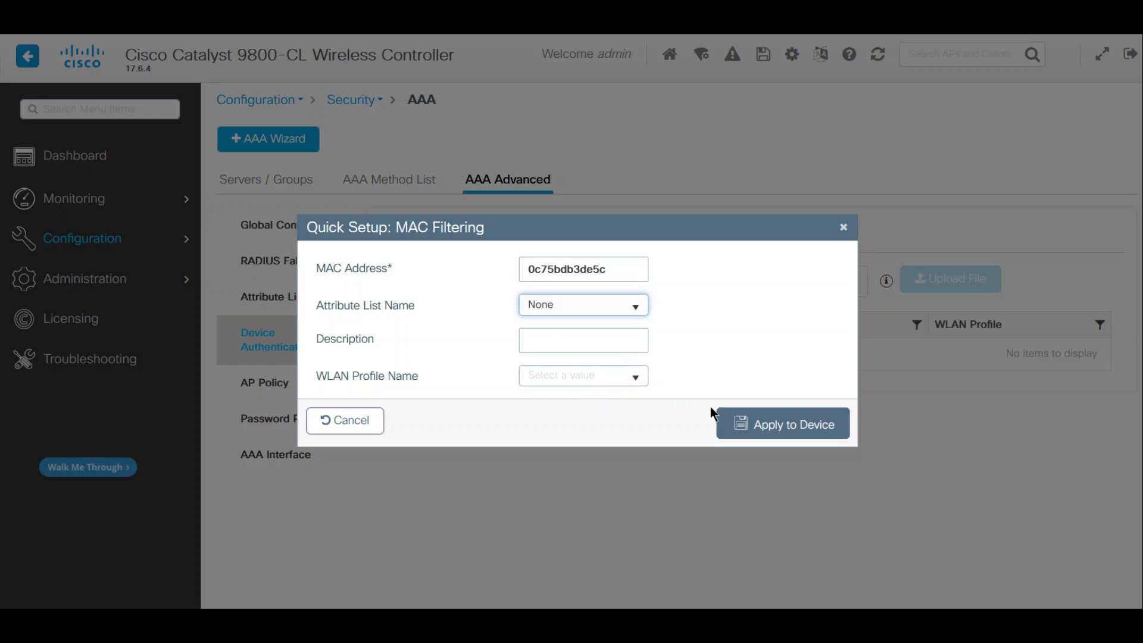
pyautogui.click(766, 425)
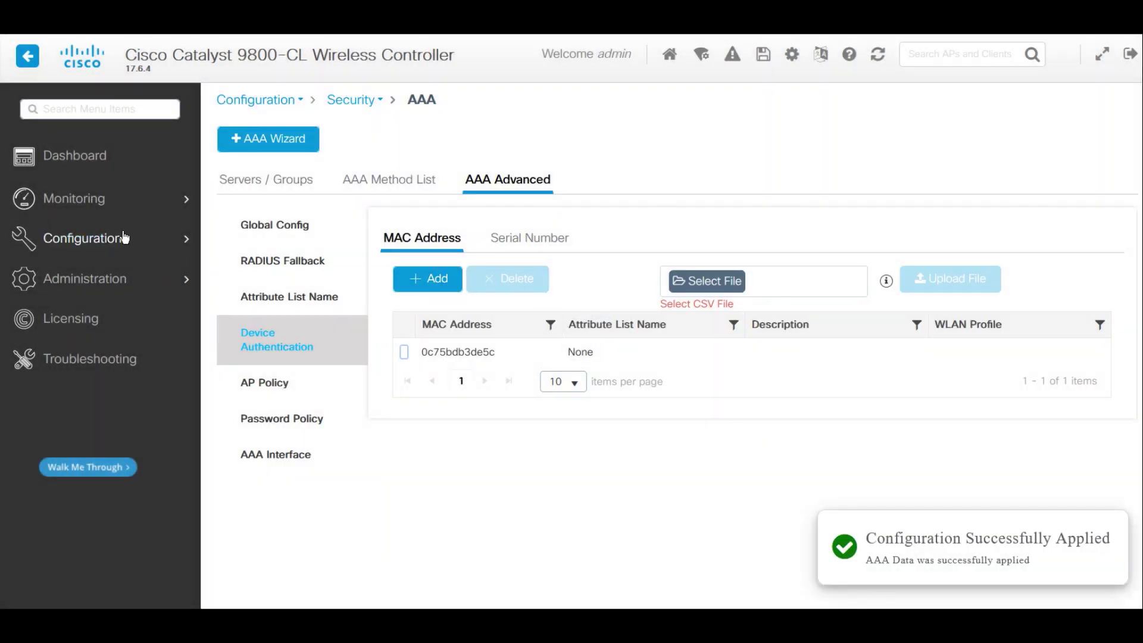
pyautogui.moveTo(111, 241)
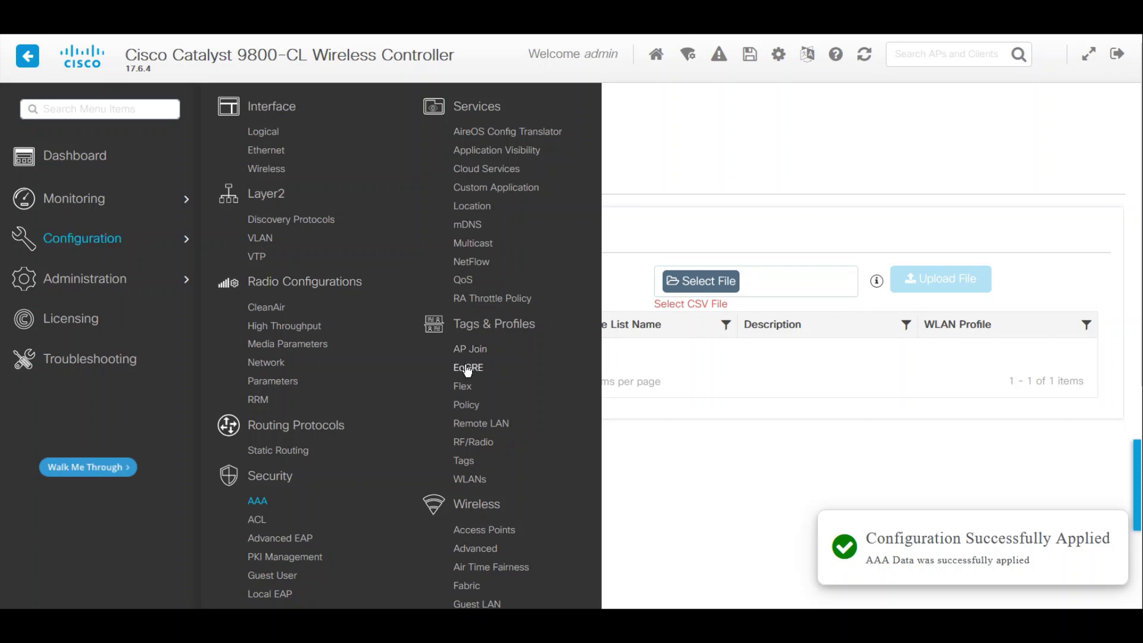
# - Refresh the Access Points list so Branch-AP9130-A (C9130AXI-A, 172.77.77.104) shows as registered
pyautogui.click(489, 531)
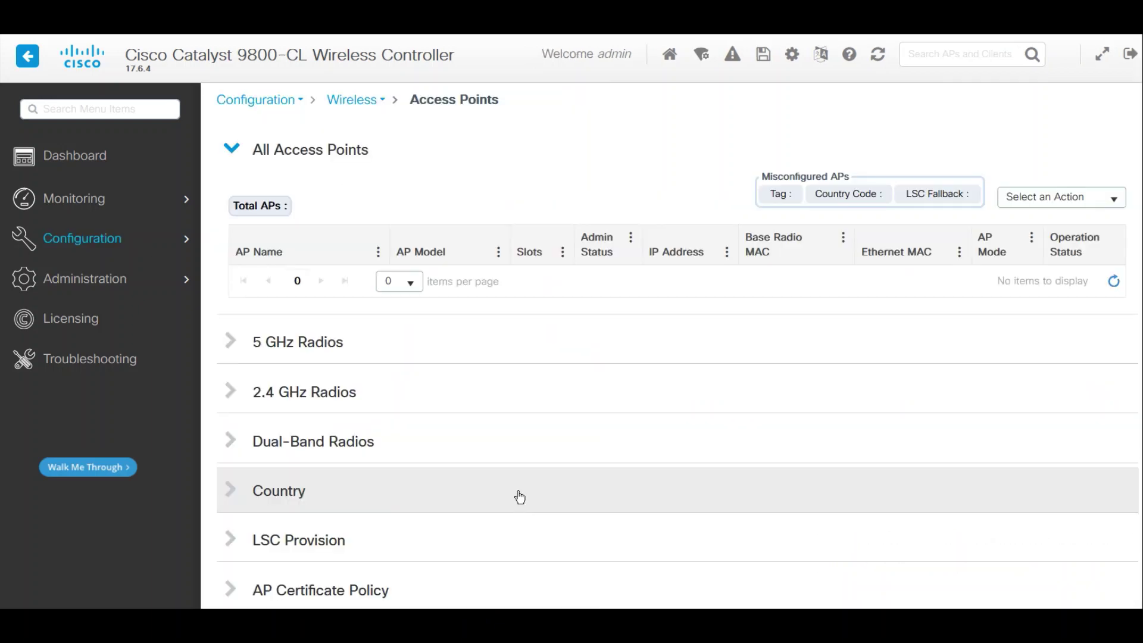
pyautogui.click(1115, 295)
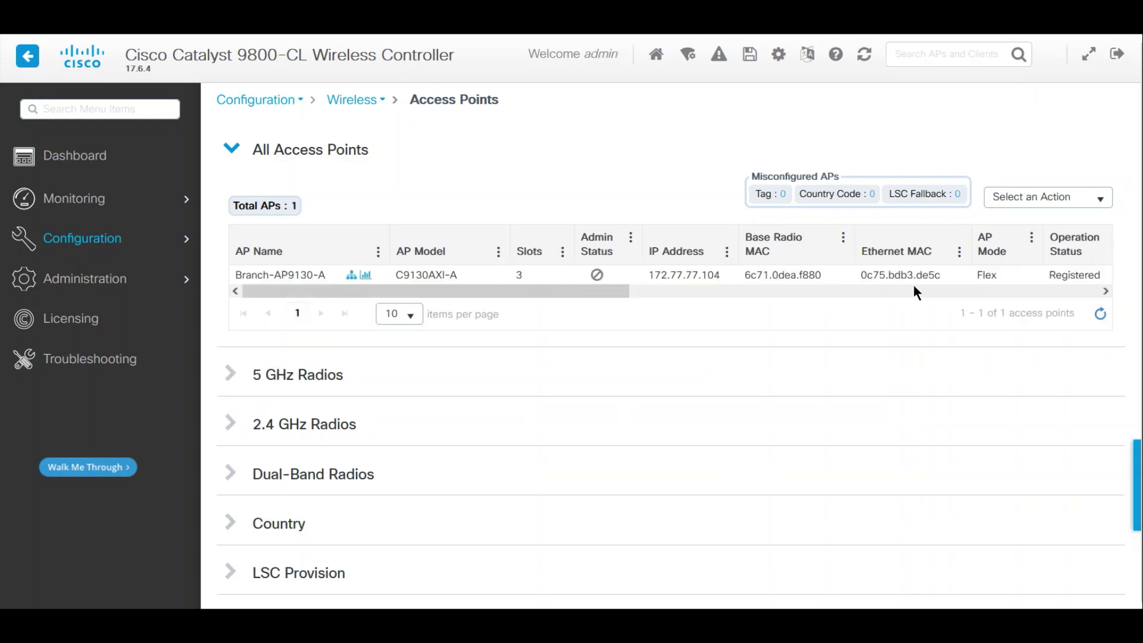
pyautogui.moveTo(93, 245)
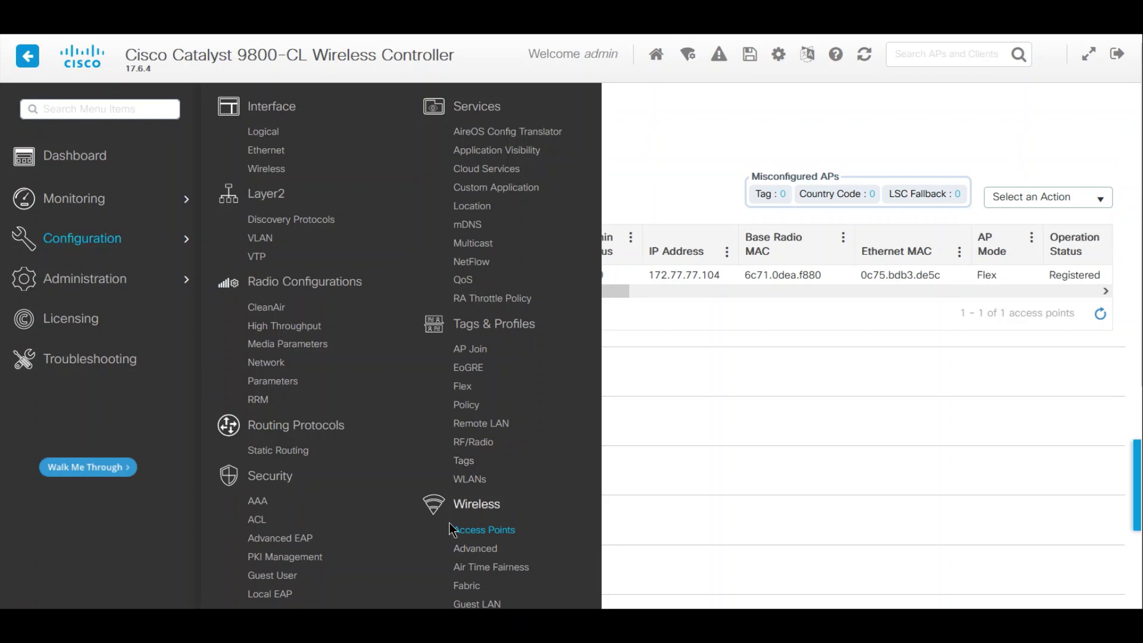
pyautogui.click(484, 530)
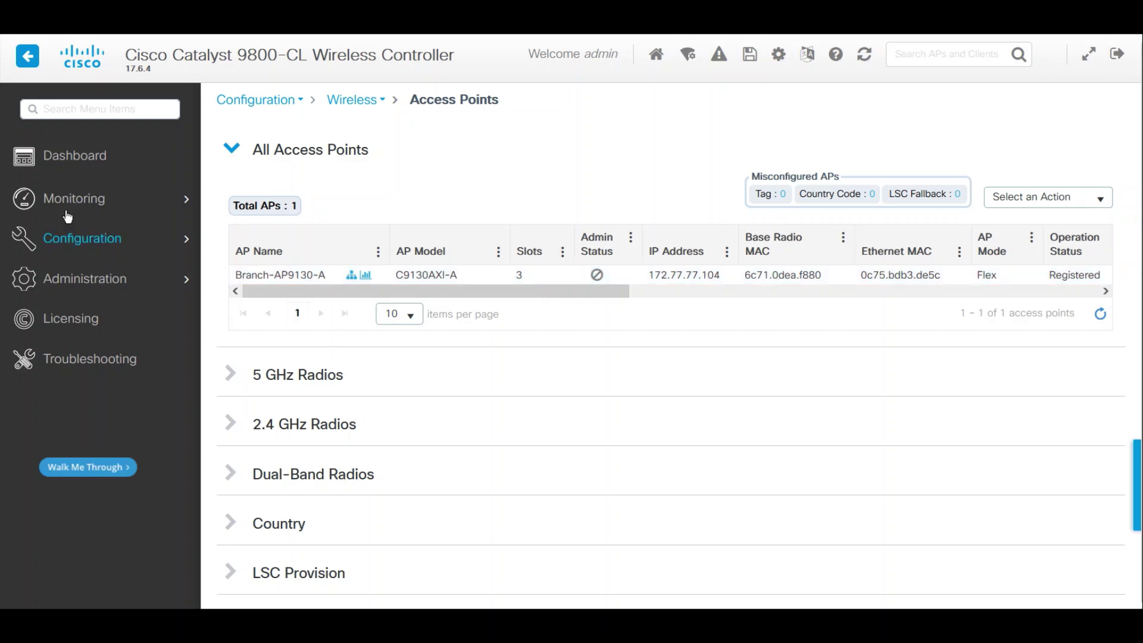
# - Compare AP join statistics (Branch-AP9130-A joined, Branch-AP9130-B AP Auth Failure), then enter WLAN name WLAB-PEAP
pyautogui.moveTo(75, 202)
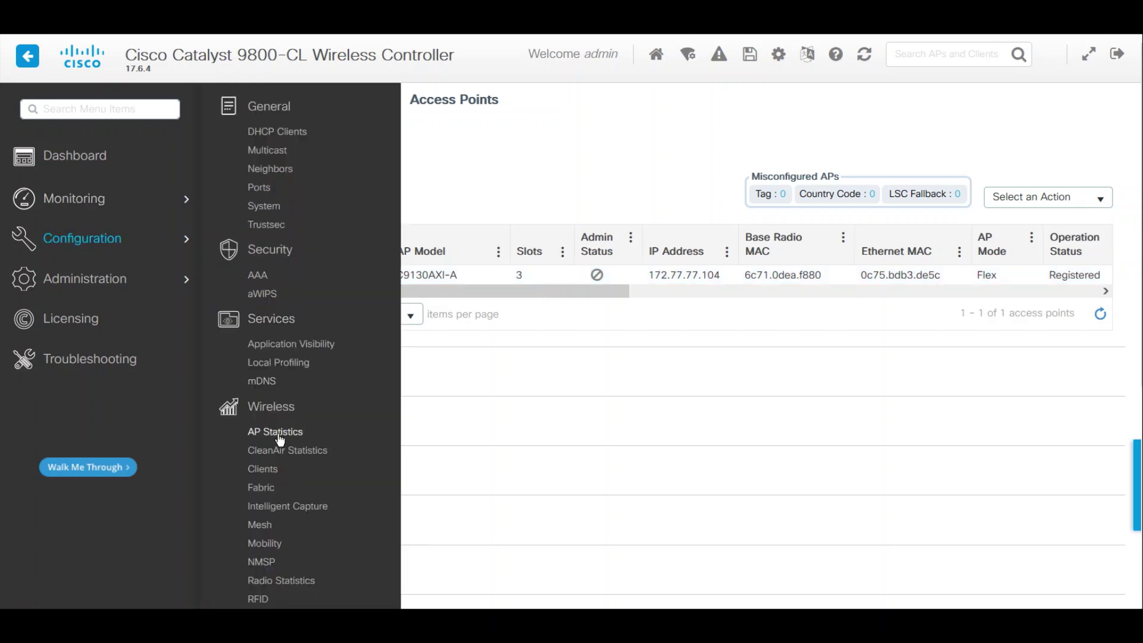
pyautogui.click(278, 436)
pyautogui.click(345, 143)
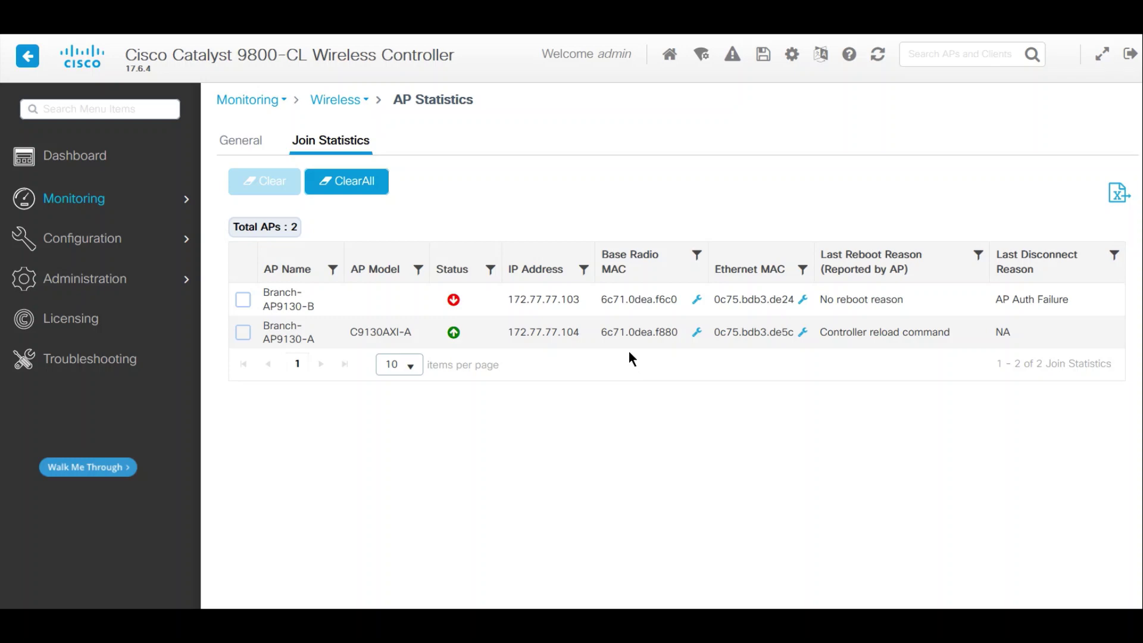
pyautogui.click(248, 148)
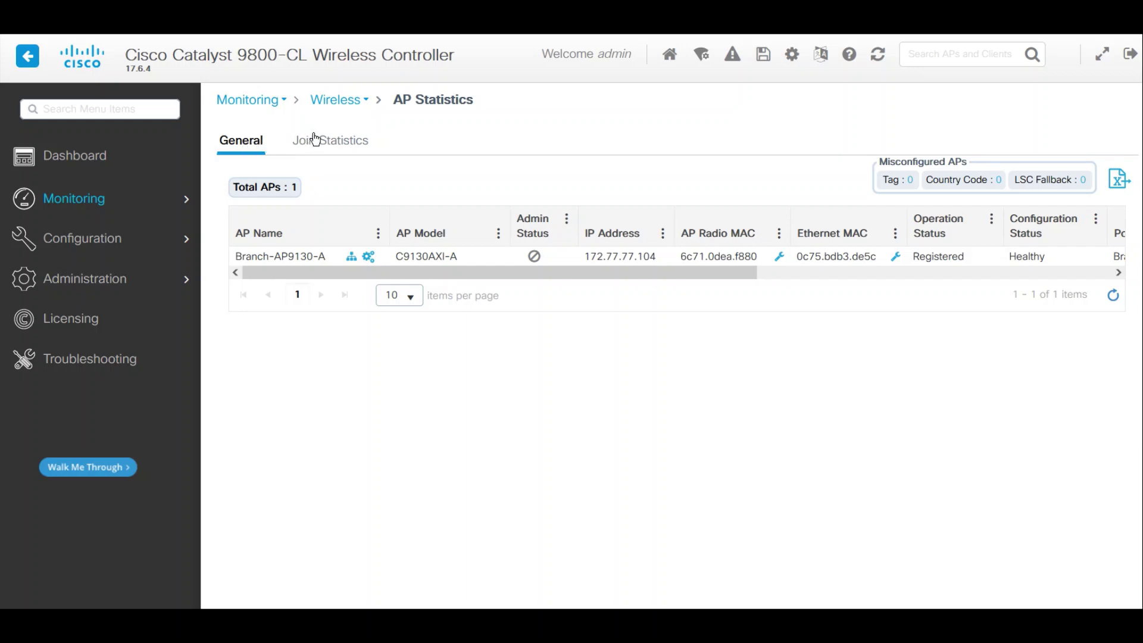
pyautogui.click(316, 140)
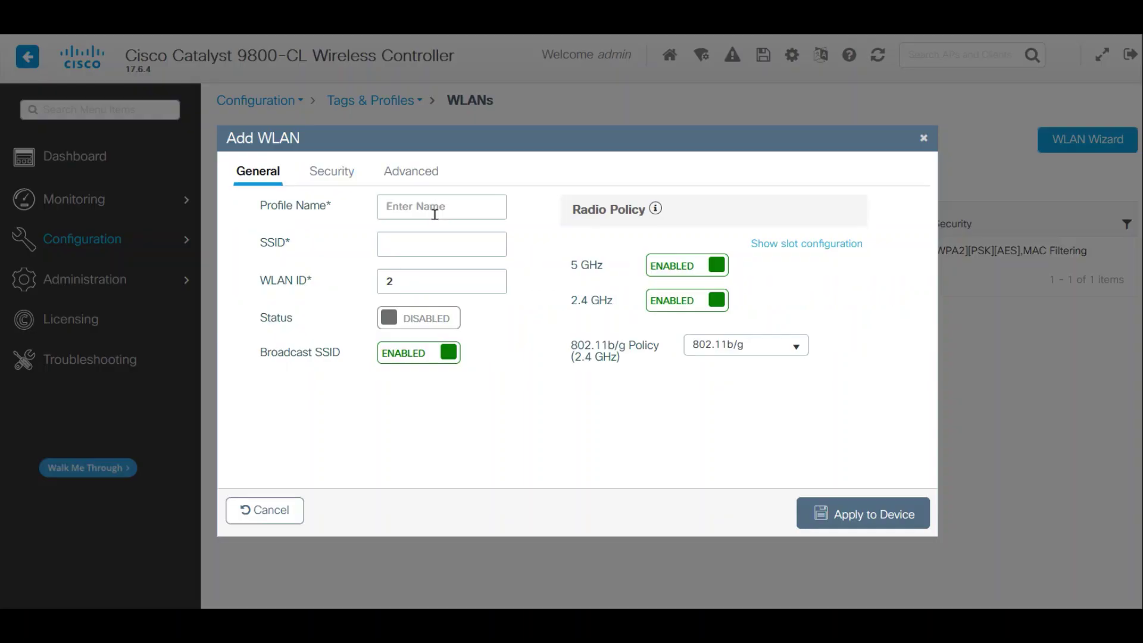
pyautogui.write('WLAB-P')
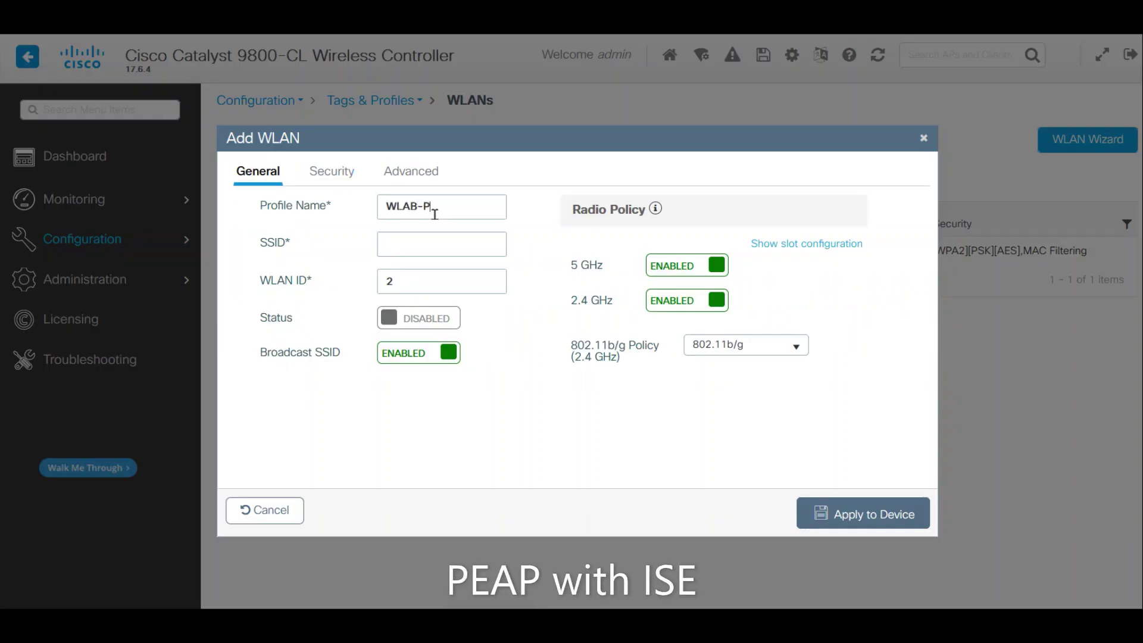
pyautogui.write('EAP')
# - Enable the new WLAN and set its Fast Transition security option to Enabled
pyautogui.press('Tab')
pyautogui.press('Tab')
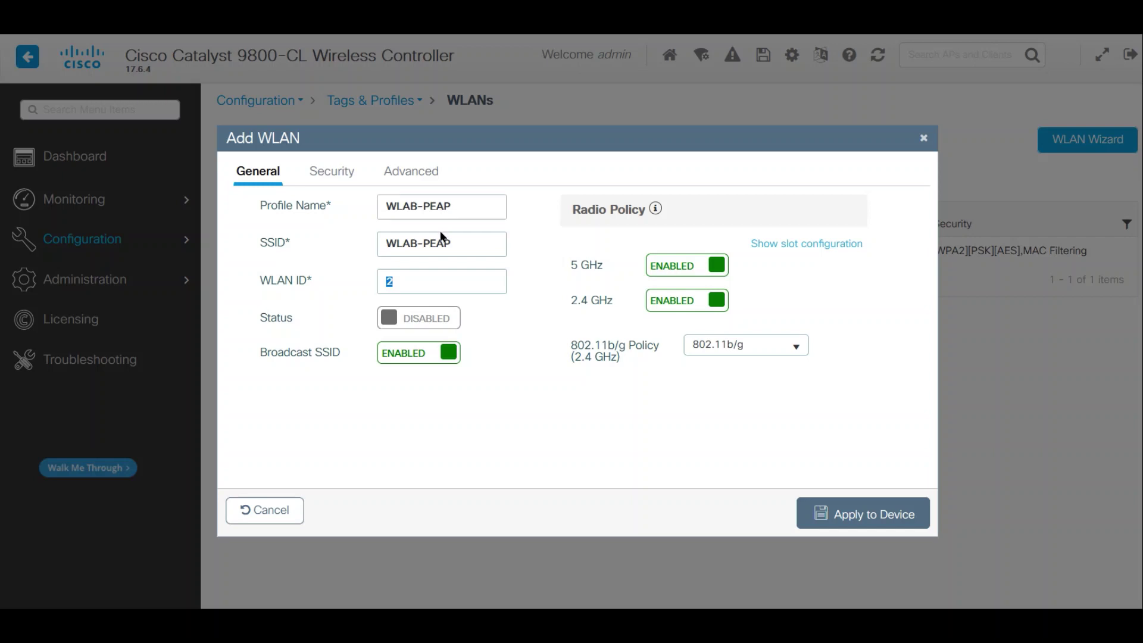
pyautogui.click(426, 325)
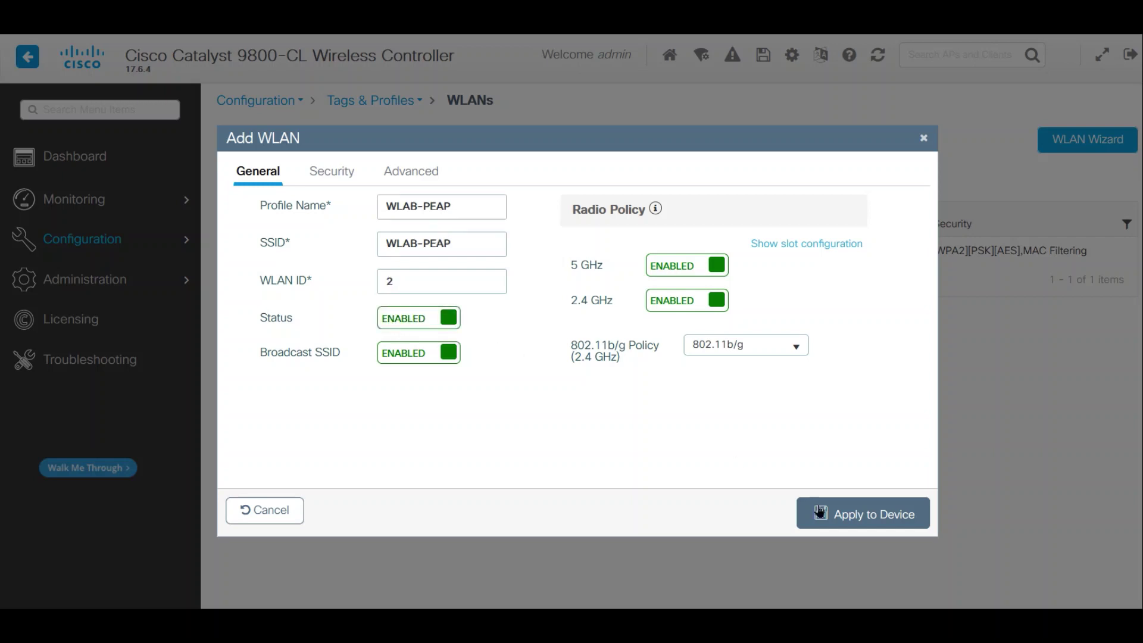
pyautogui.click(327, 173)
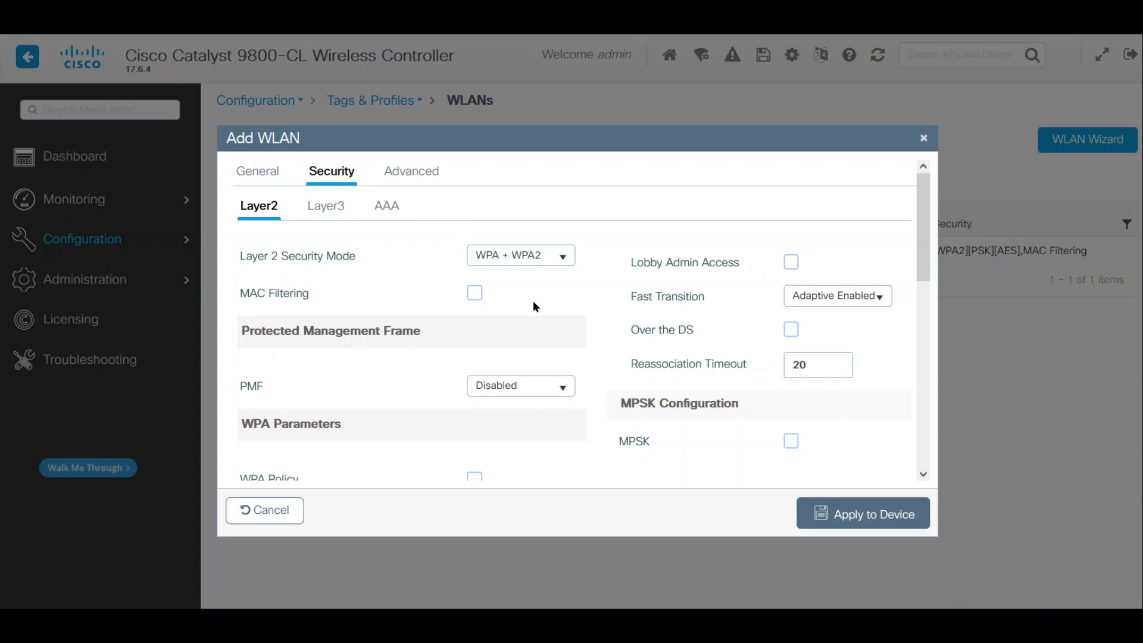
pyautogui.click(869, 301)
pyautogui.click(826, 339)
# - Review the Layer2 WPA2/AES/802.1x settings and apply the WLAB-PEAP WLAN to the device
pyautogui.scroll(-5, 554, 327)
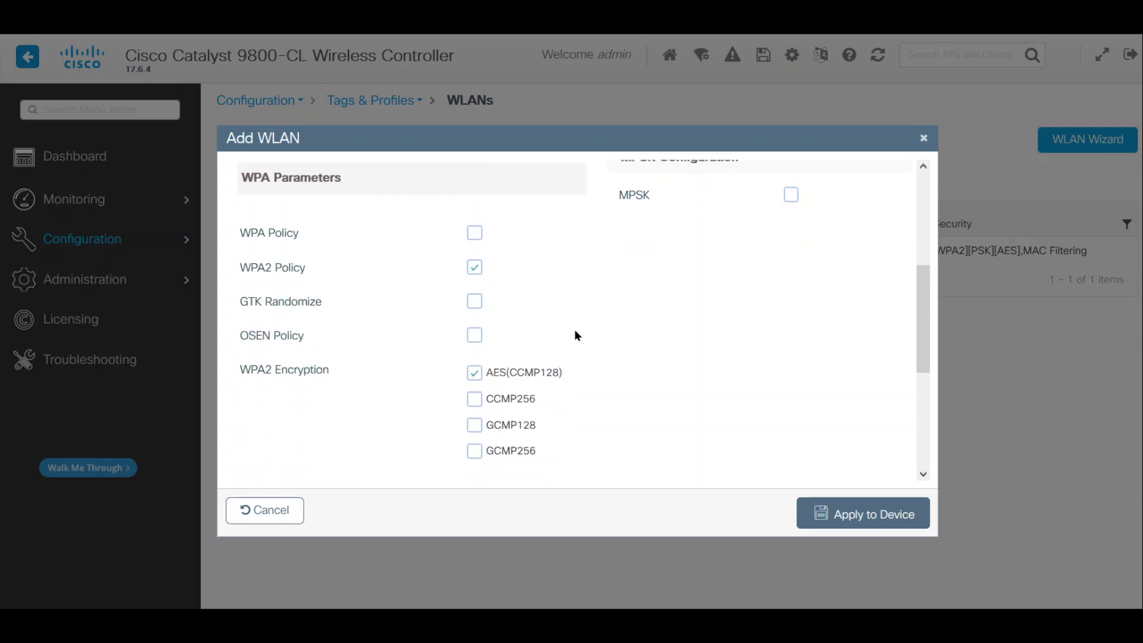
pyautogui.scroll(-1, 575, 334)
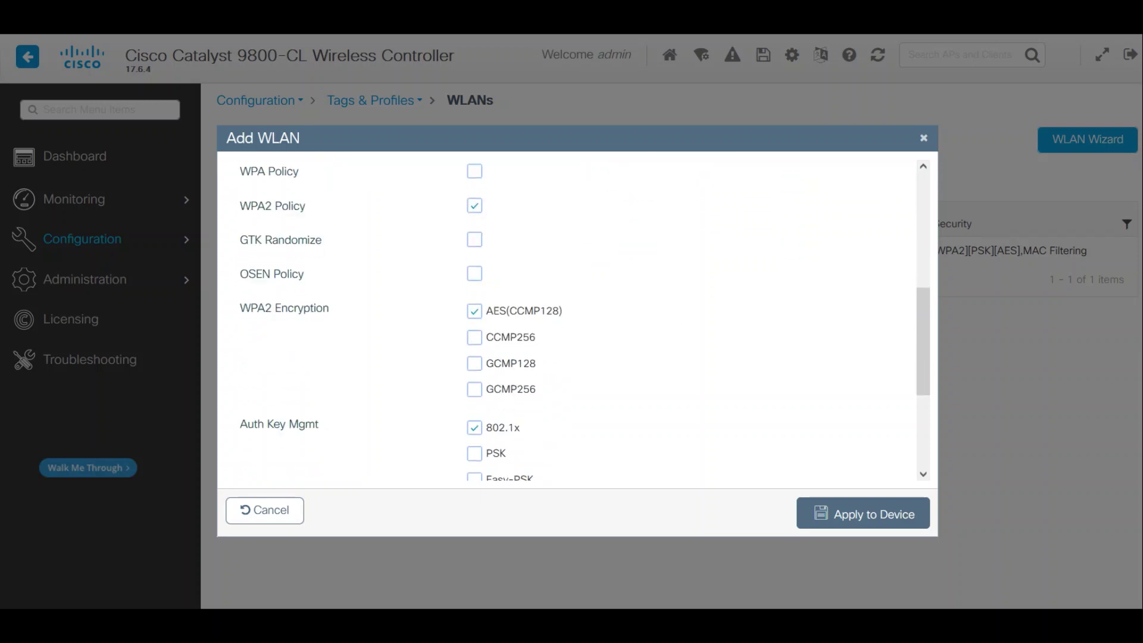
pyautogui.scroll(-2, 683, 422)
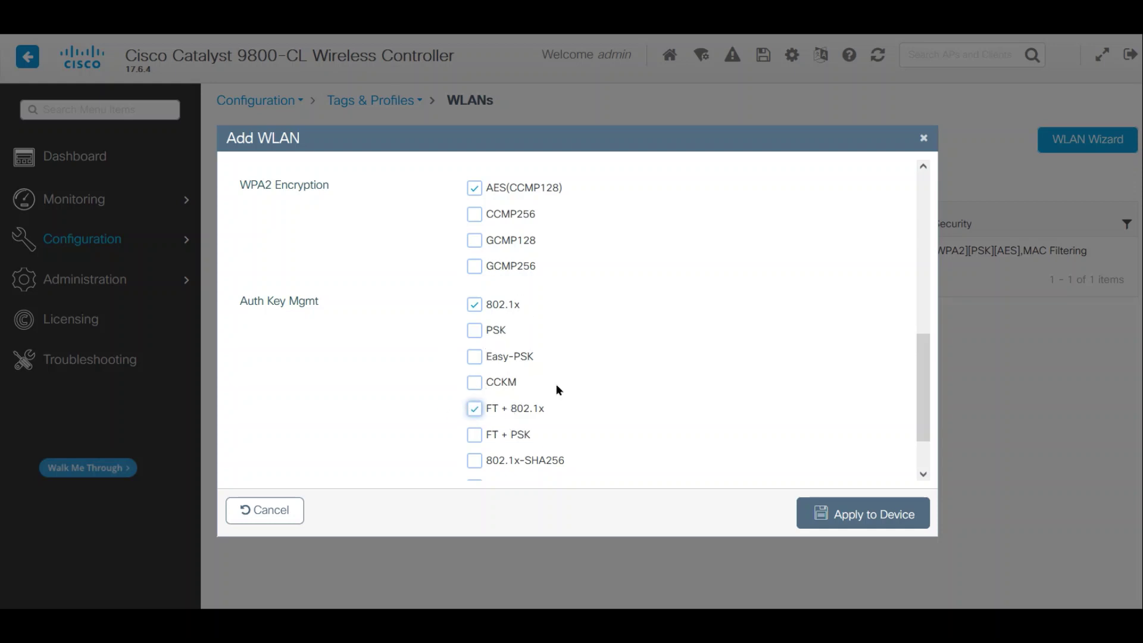
pyautogui.scroll(-1, 573, 386)
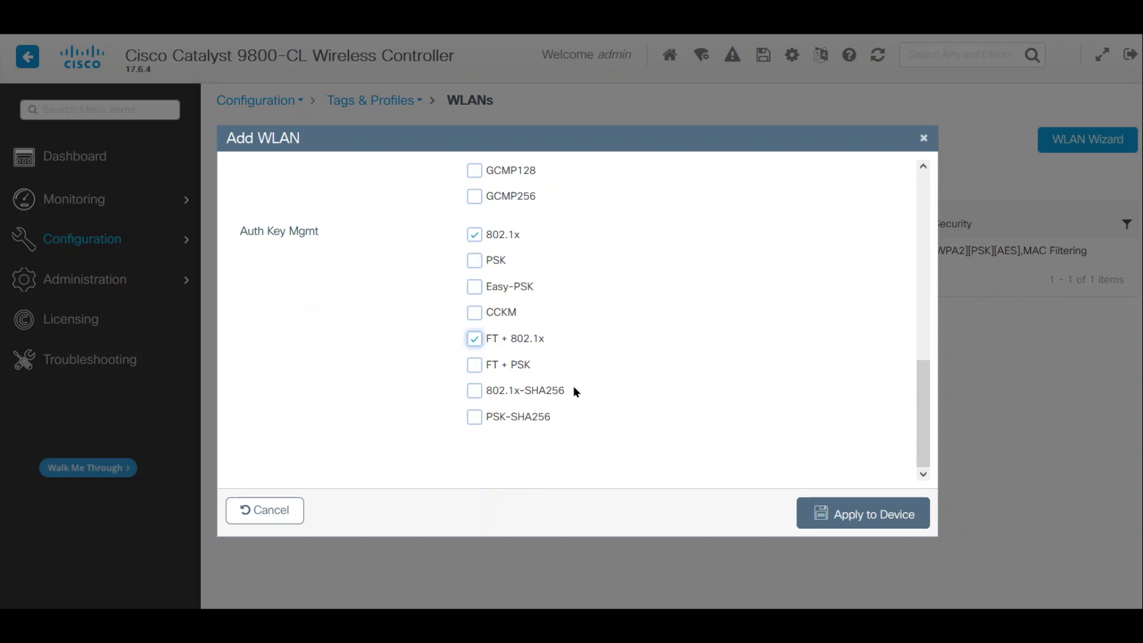
pyautogui.scroll(3, 573, 386)
pyautogui.scroll(2, 575, 391)
pyautogui.scroll(-4, 575, 391)
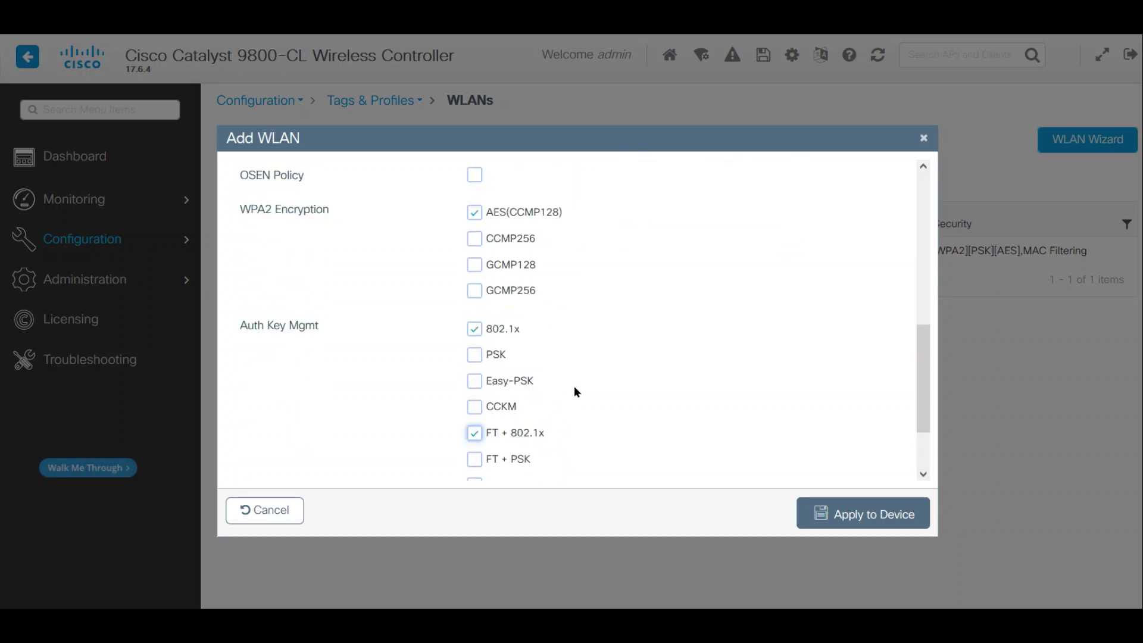
pyautogui.scroll(-1, 575, 391)
pyautogui.scroll(3, 575, 391)
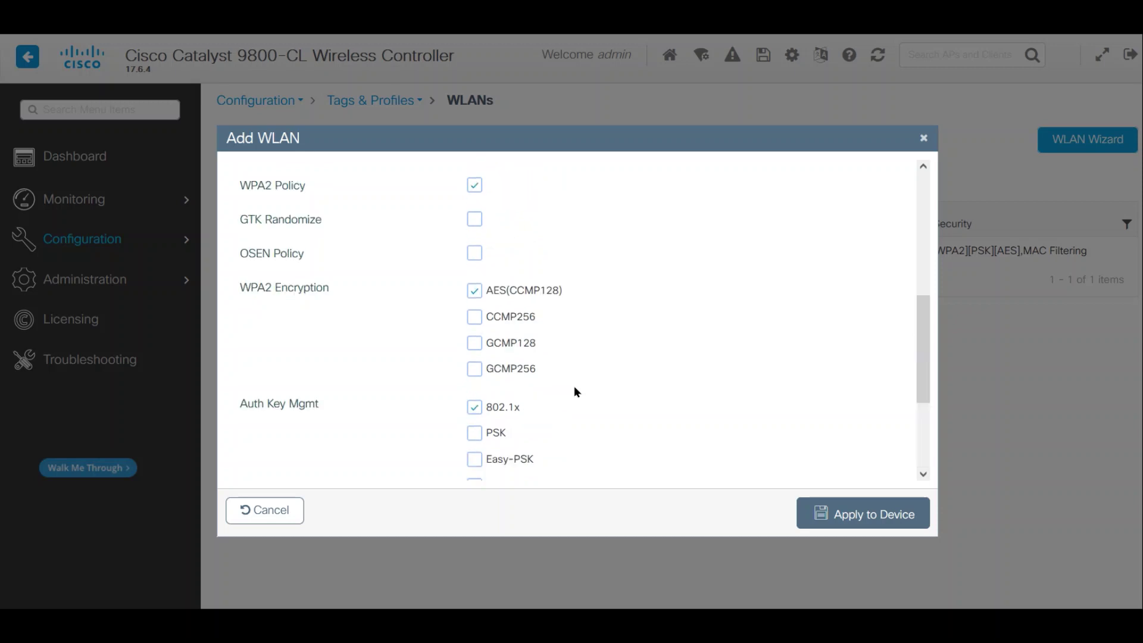
pyautogui.scroll(-3, 574, 391)
pyautogui.scroll(6, 575, 391)
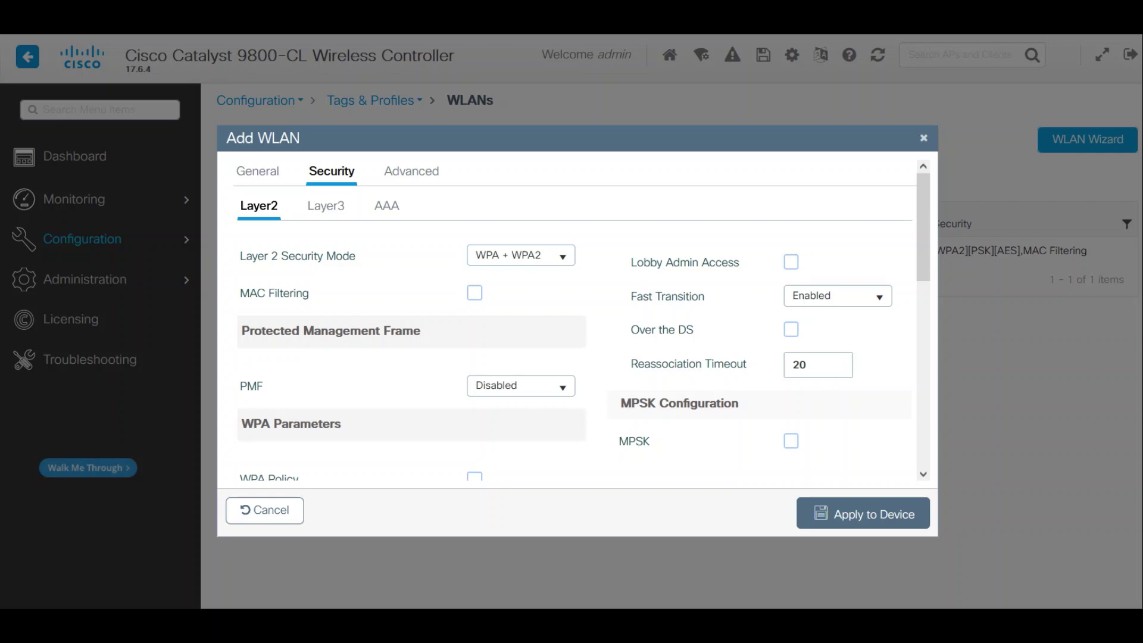
pyautogui.click(867, 523)
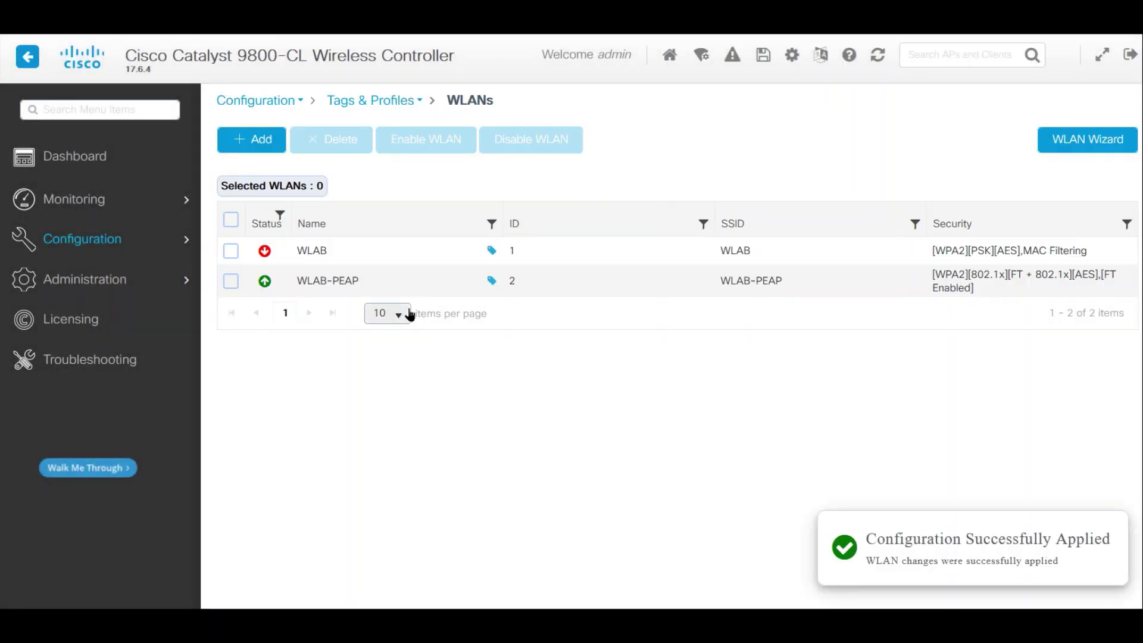
# - Choose WLAB_dot1x_Auth as WLAB-PEAP's authentication list under Security > AAA
pyautogui.click(348, 284)
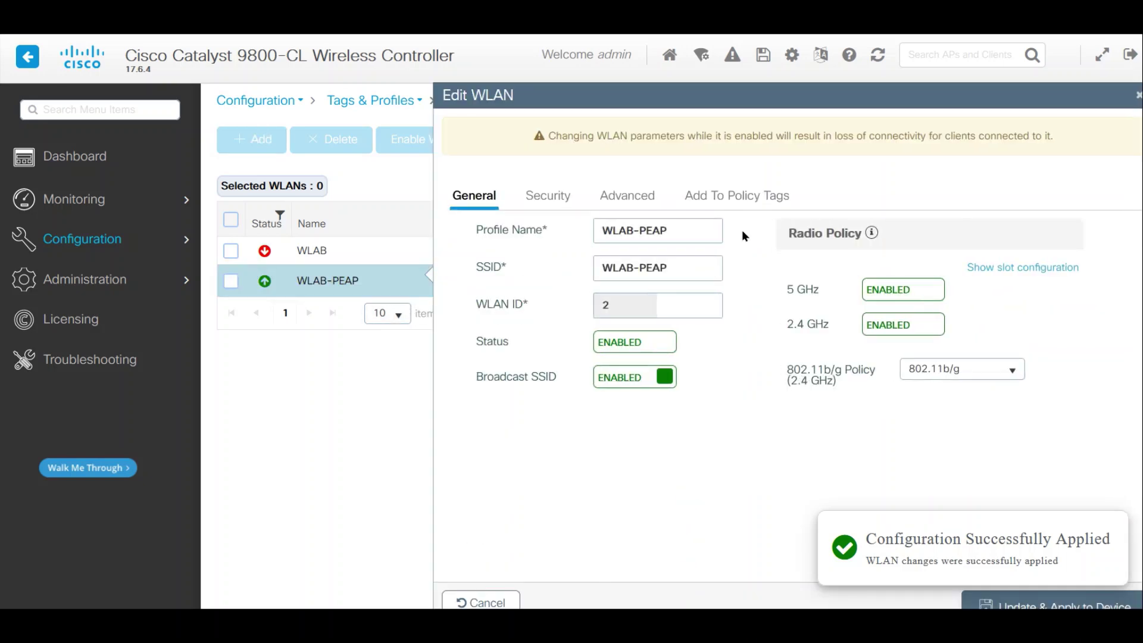
pyautogui.click(539, 196)
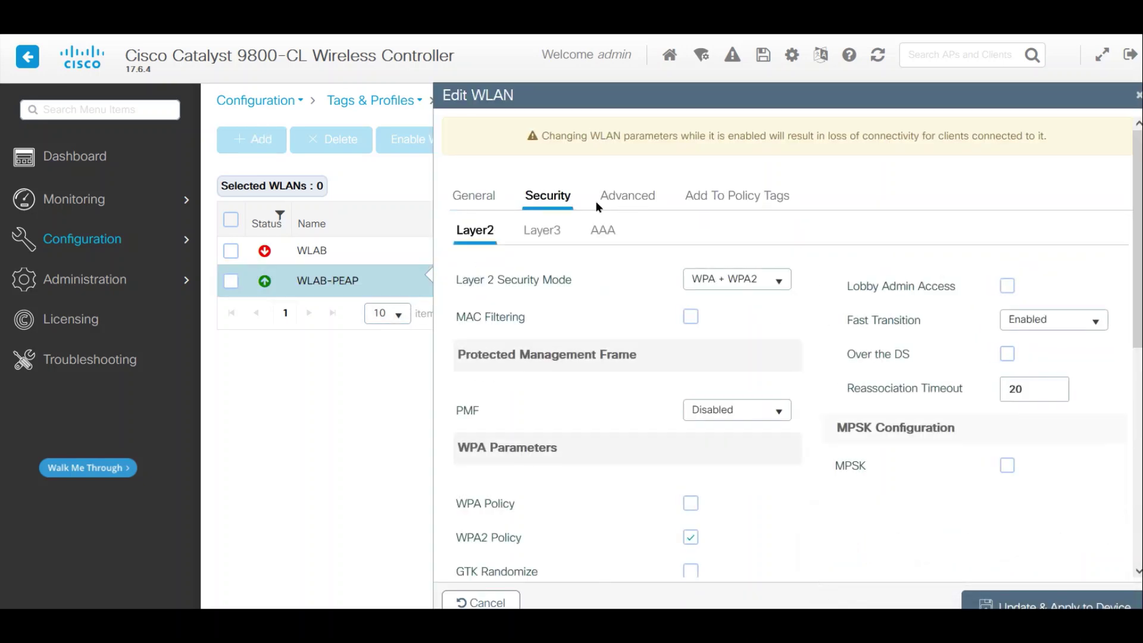
pyautogui.click(539, 232)
pyautogui.click(615, 235)
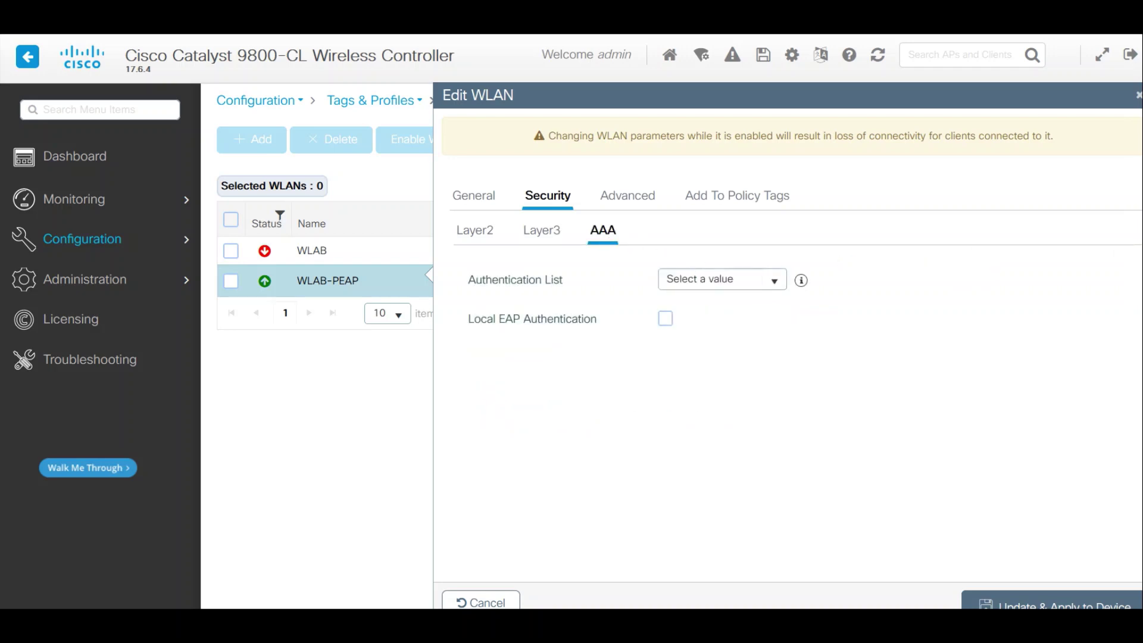
pyautogui.click(771, 279)
pyautogui.click(720, 324)
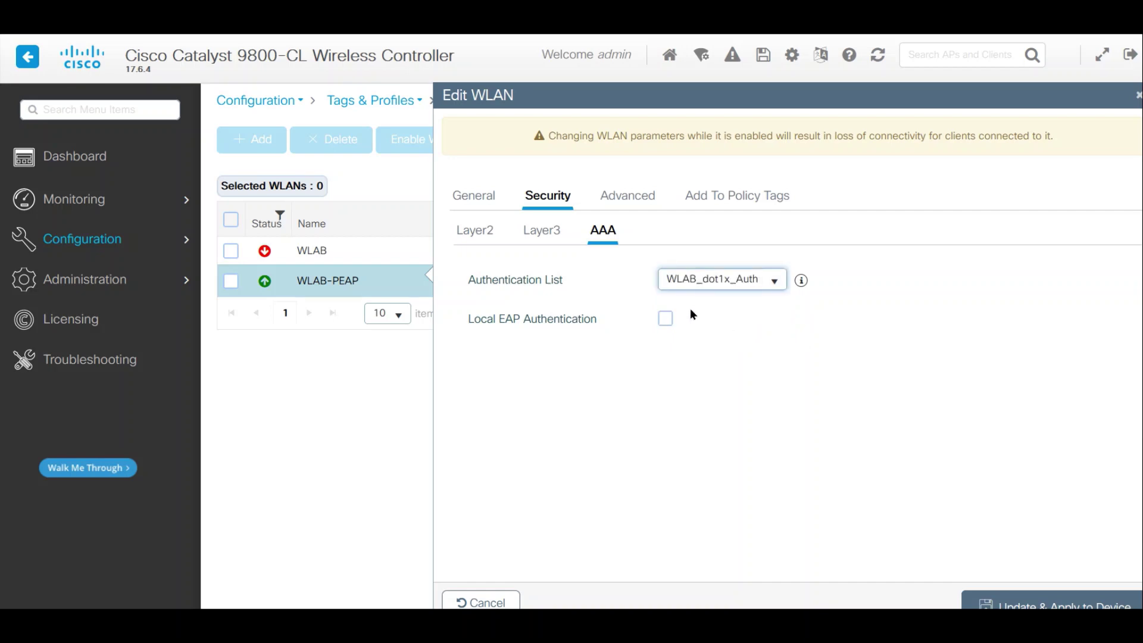
pyautogui.click(626, 197)
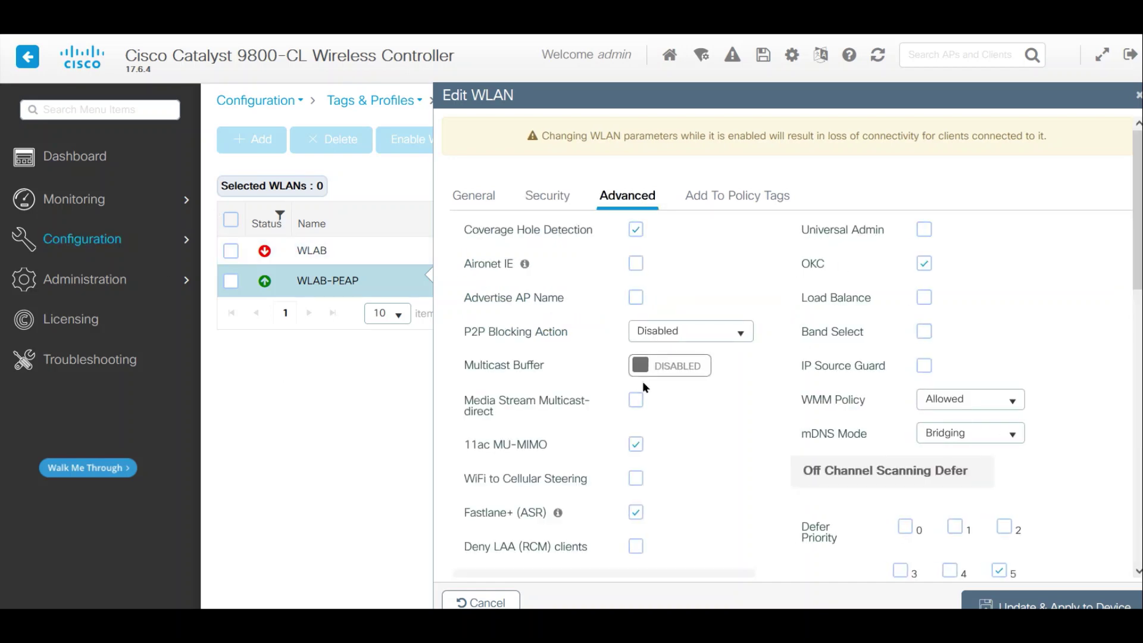
# - Set WLAB-PEAP's P2P blocking action to Drop and apply the updated WLAN to the device
pyautogui.click(719, 331)
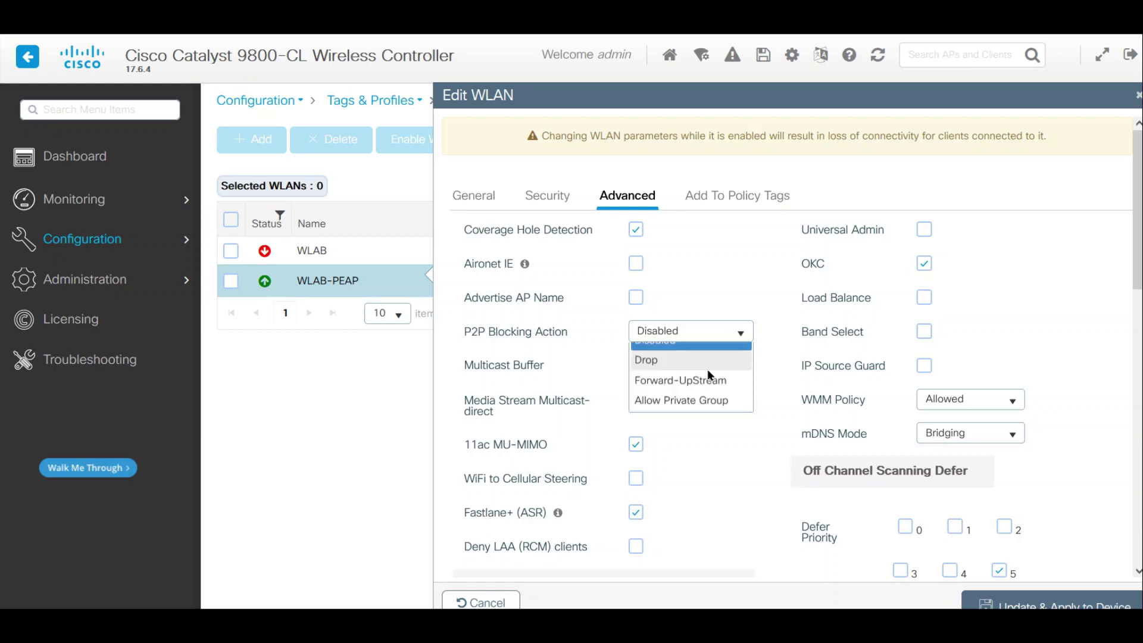
pyautogui.click(669, 375)
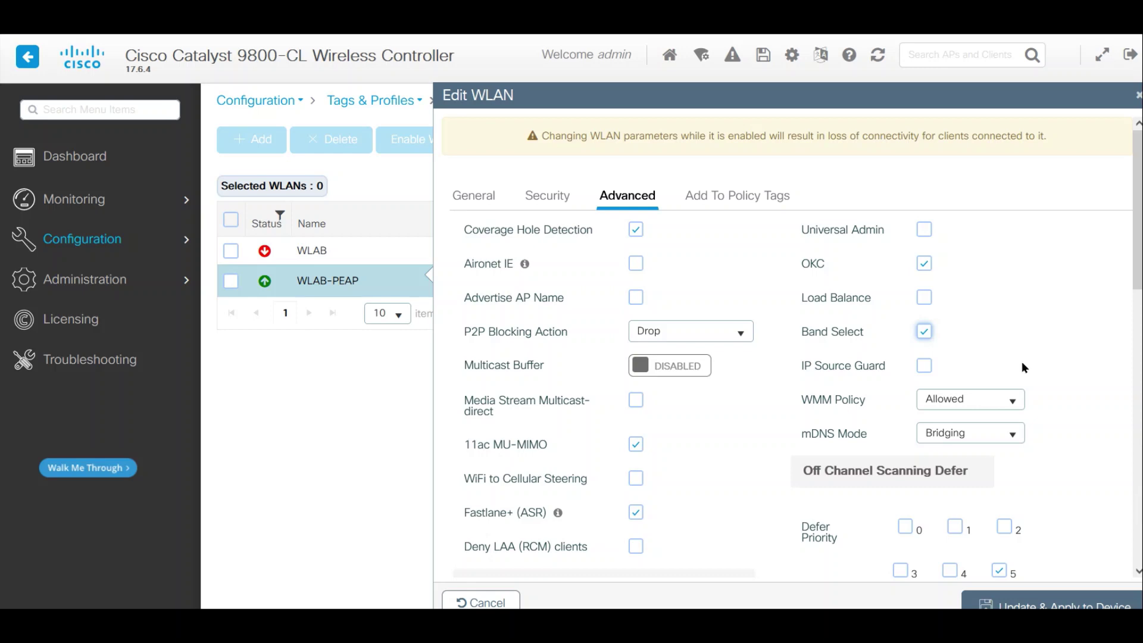
pyautogui.scroll(-1, 1040, 372)
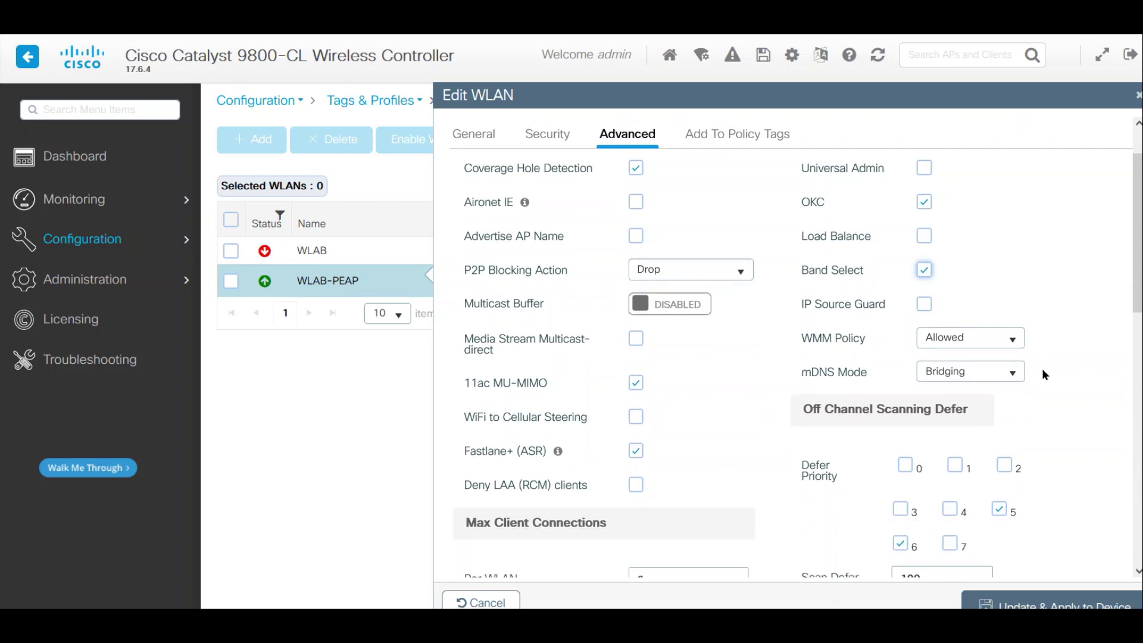
pyautogui.scroll(-3, 1045, 374)
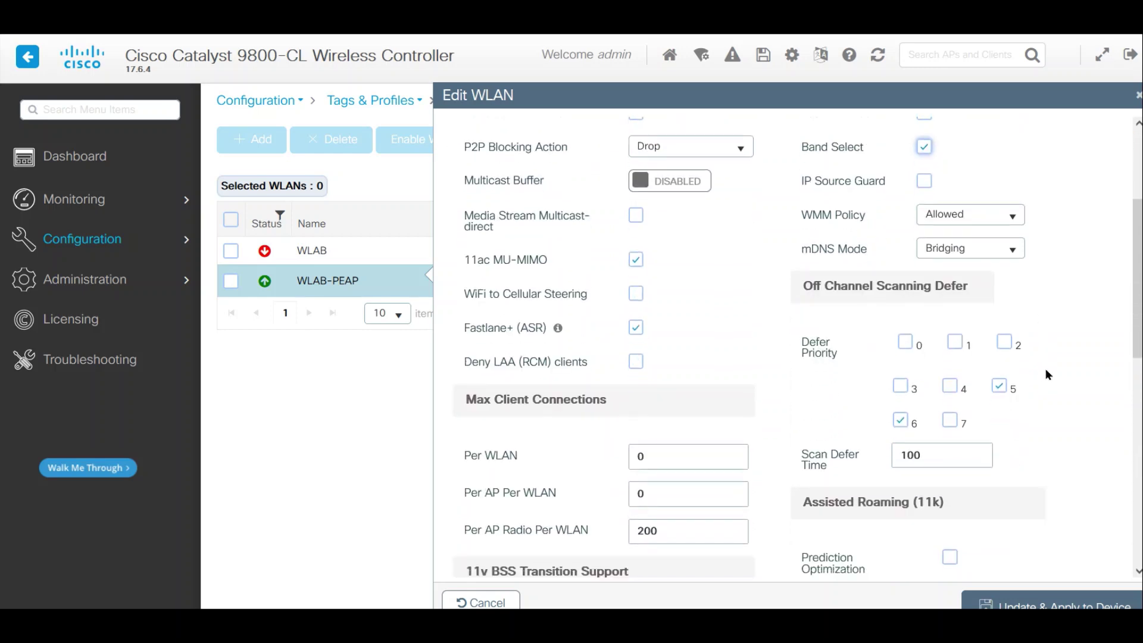
pyautogui.scroll(-1, 1048, 373)
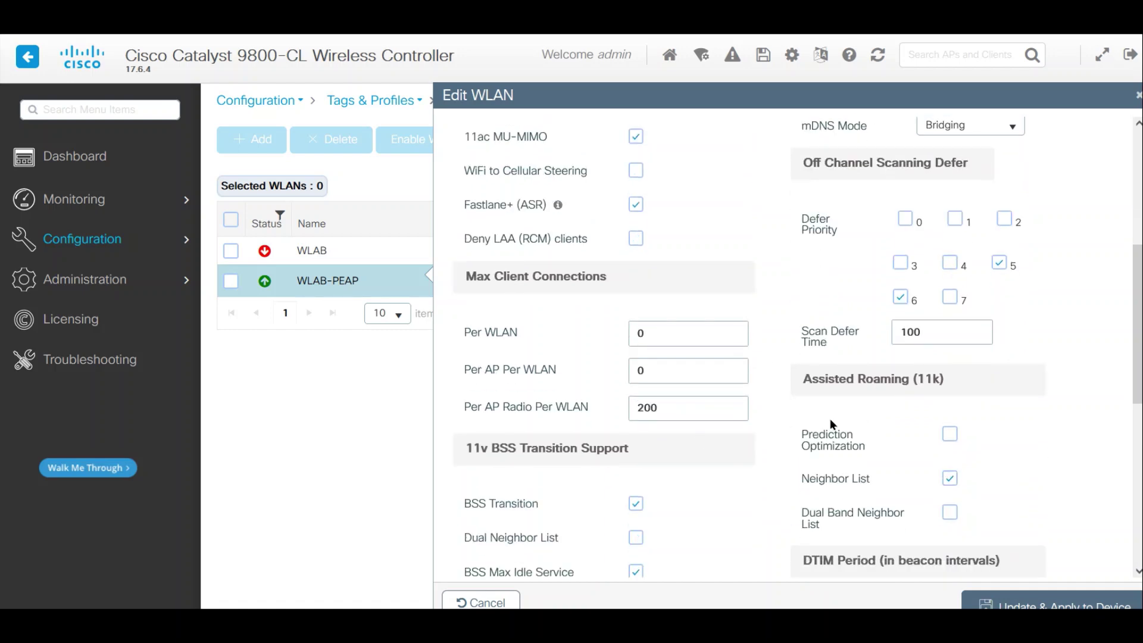
pyautogui.scroll(-3, 760, 489)
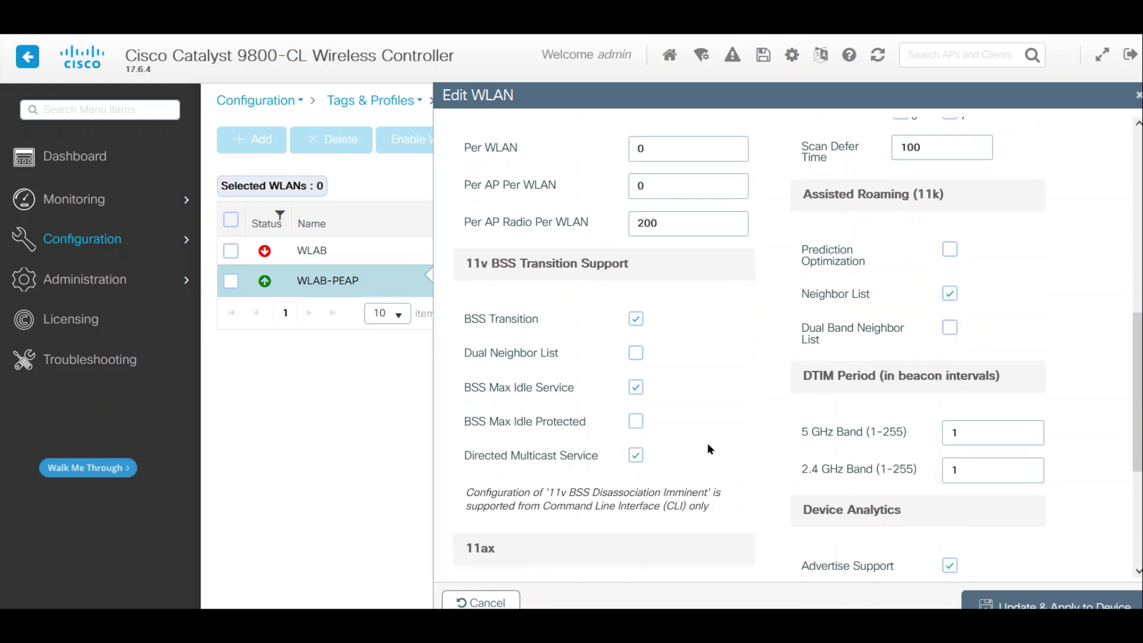
pyautogui.scroll(-4, 709, 448)
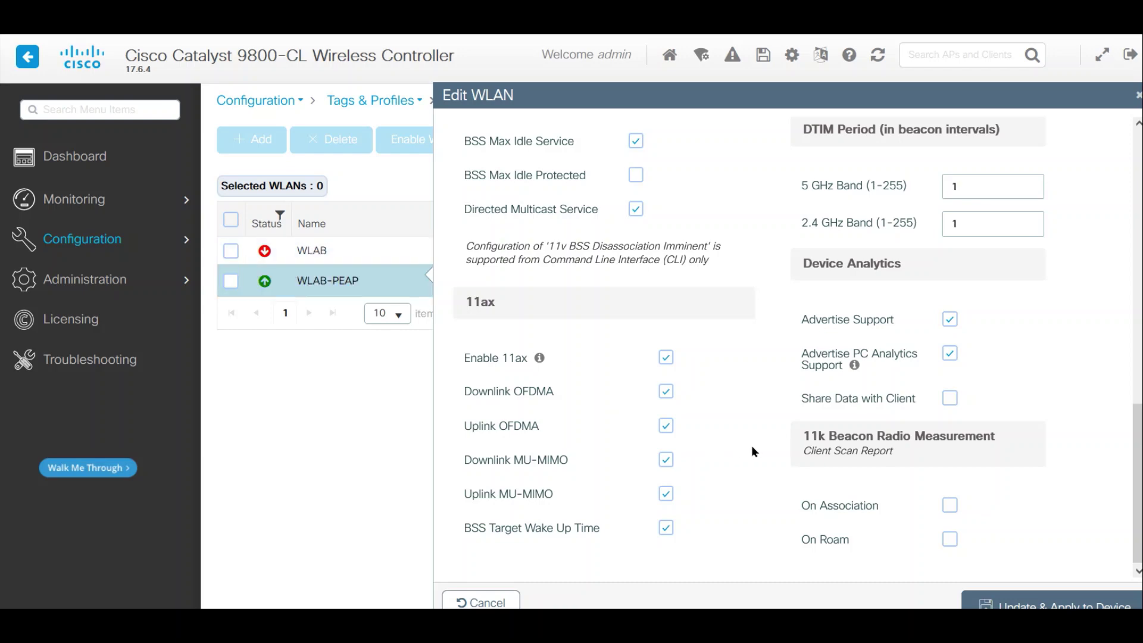
pyautogui.click(1050, 606)
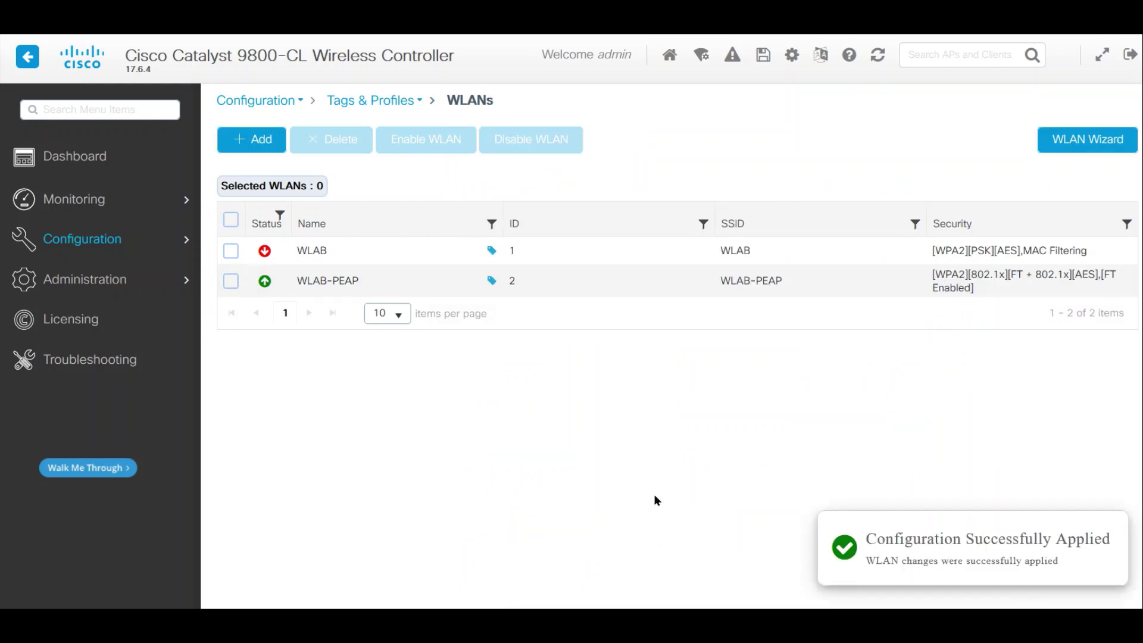
# - Start a new policy profile under Tags & Profiles > Policy named HQ_PEAP_Policy
pyautogui.moveTo(84, 239)
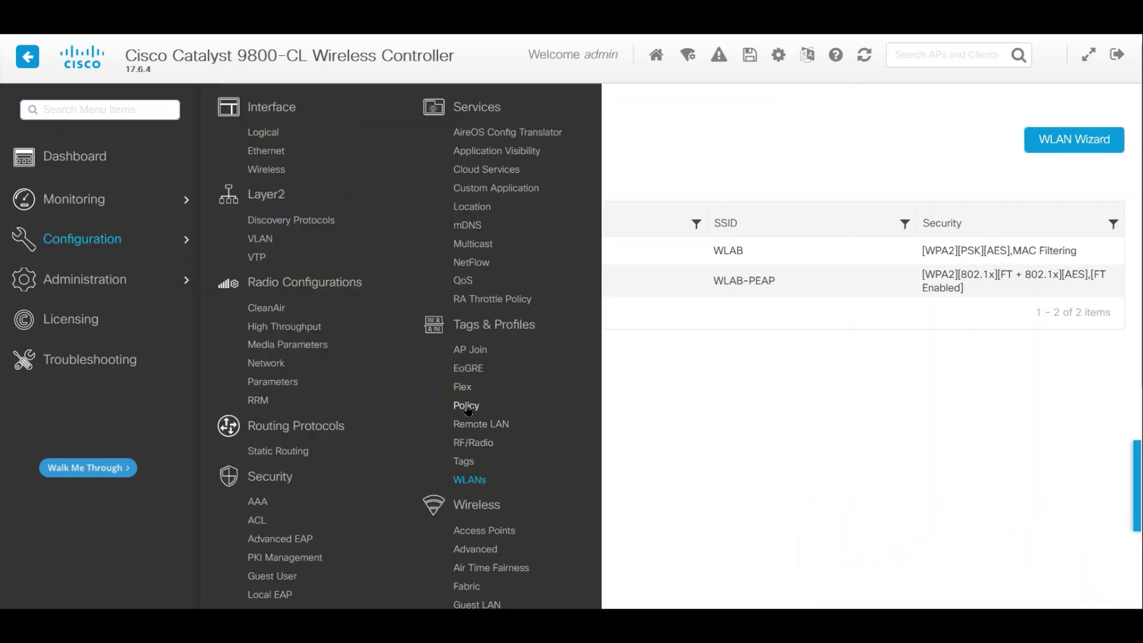
pyautogui.click(466, 405)
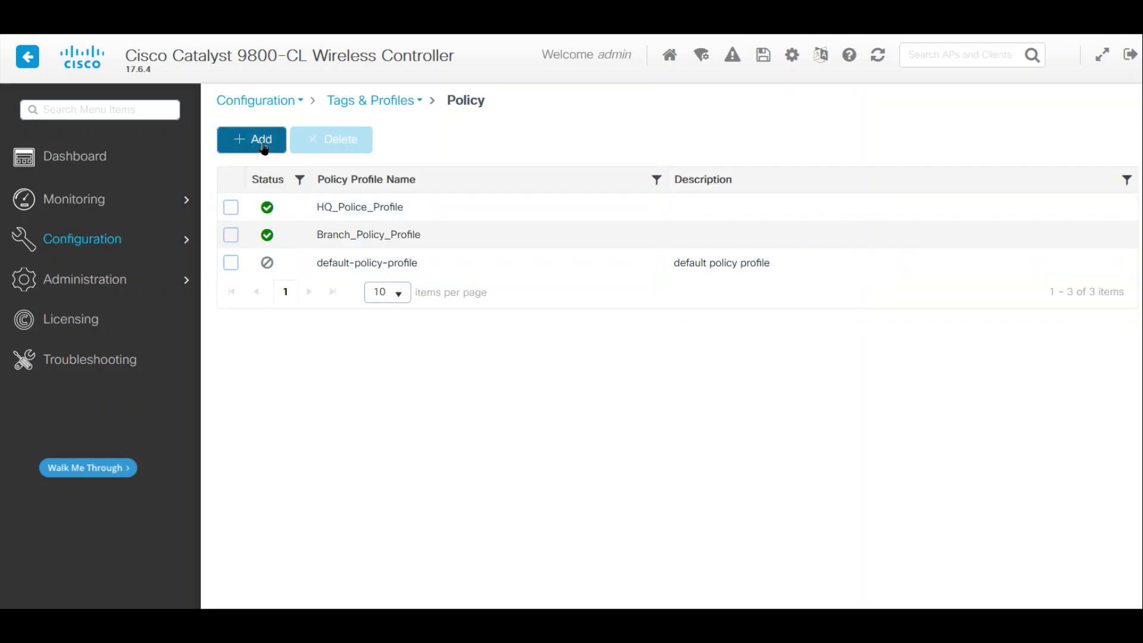
pyautogui.click(264, 143)
pyautogui.write('h')
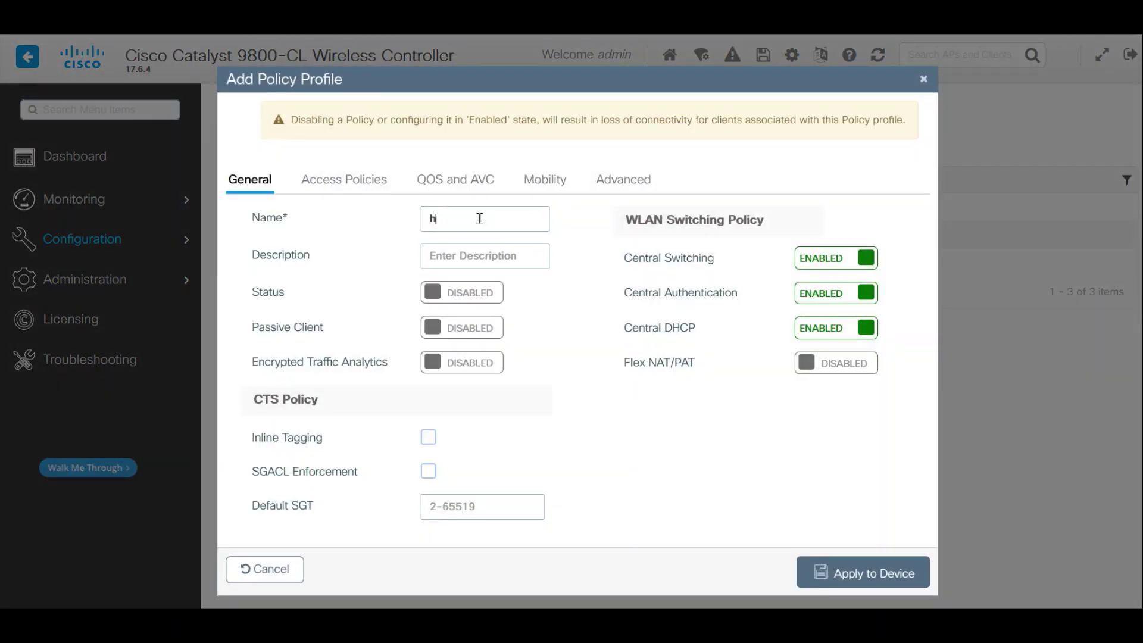
pyautogui.write('e')
pyautogui.press('BackSpace')
pyautogui.write('e')
pyautogui.press('BackSpace')
pyautogui.press('BackSpace')
pyautogui.write('HQ')
pyautogui.write('_WLAN')
pyautogui.write('-PEP')
pyautogui.write('+')
pyautogui.press('BackSpace')
pyautogui.press('BackSpace')
pyautogui.press('BackSpace')
pyautogui.press('BackSpace')
pyautogui.press('BackSpace')
pyautogui.press('BackSpace')
pyautogui.press('BackSpace')
pyautogui.press('BackSpace')
pyautogui.press('BackSpace')
pyautogui.write('PEAP')
# - Enable the profile and assign it the default VLAN in its access policies
pyautogui.click(455, 295)
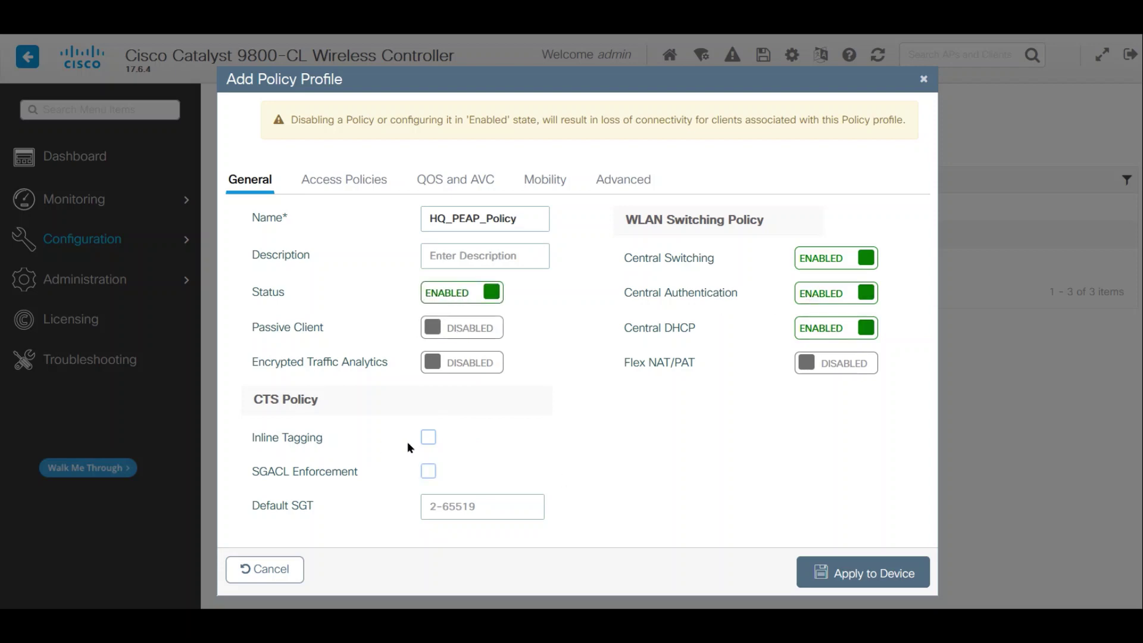
pyautogui.click(366, 180)
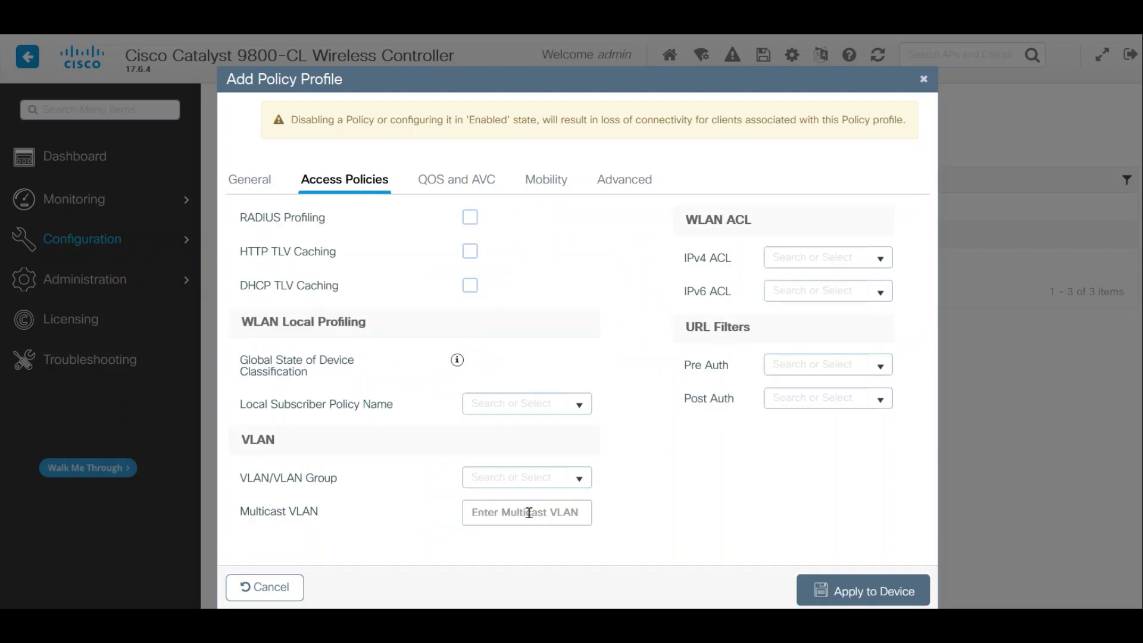
pyautogui.click(576, 479)
pyautogui.click(517, 499)
pyautogui.click(445, 181)
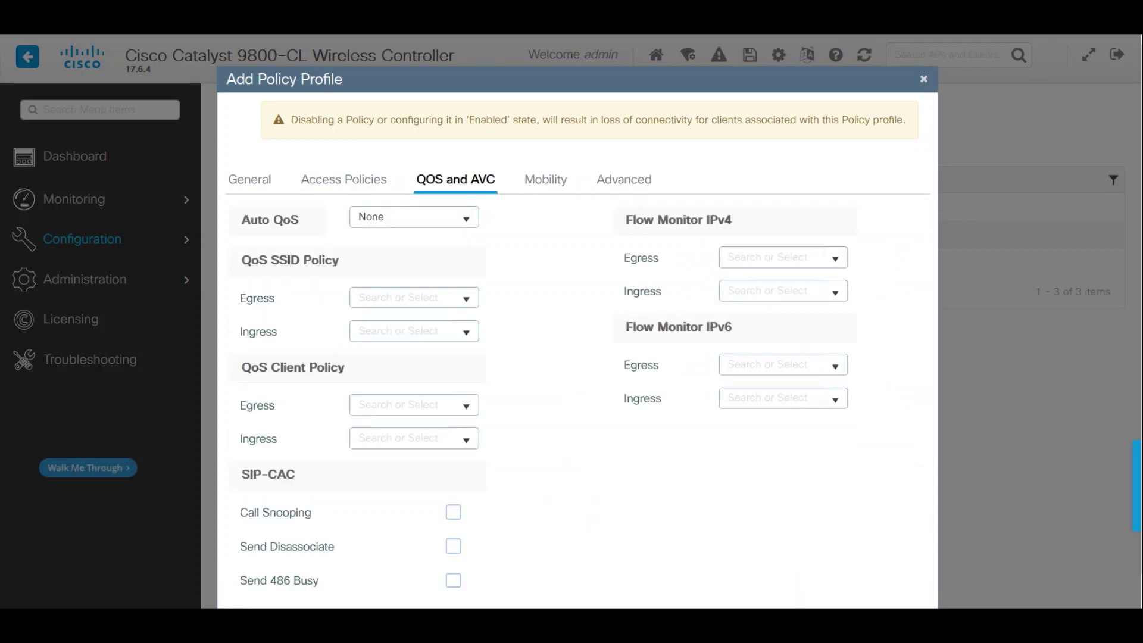
pyautogui.click(535, 187)
pyautogui.click(613, 181)
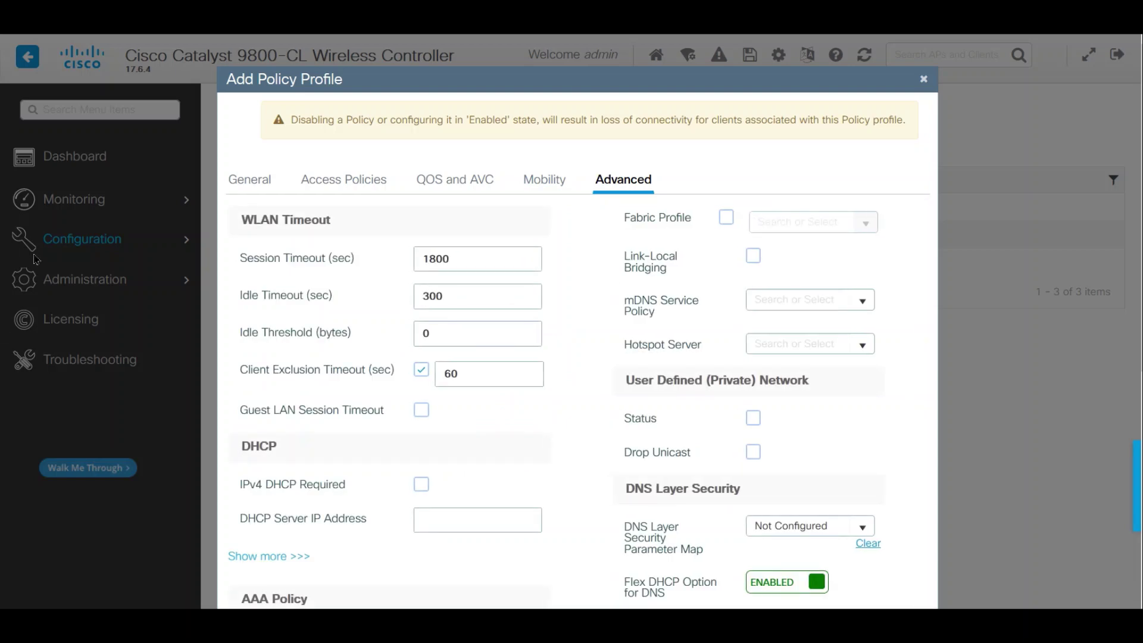
# - Set HQ_PEAP_Policy's session timeout to 28800 seconds and apply the profile to the device
pyautogui.doubleClick(444, 260)
pyautogui.write('28800')
pyautogui.press('Tab')
pyautogui.click(552, 424)
pyautogui.scroll(-5, 596, 430)
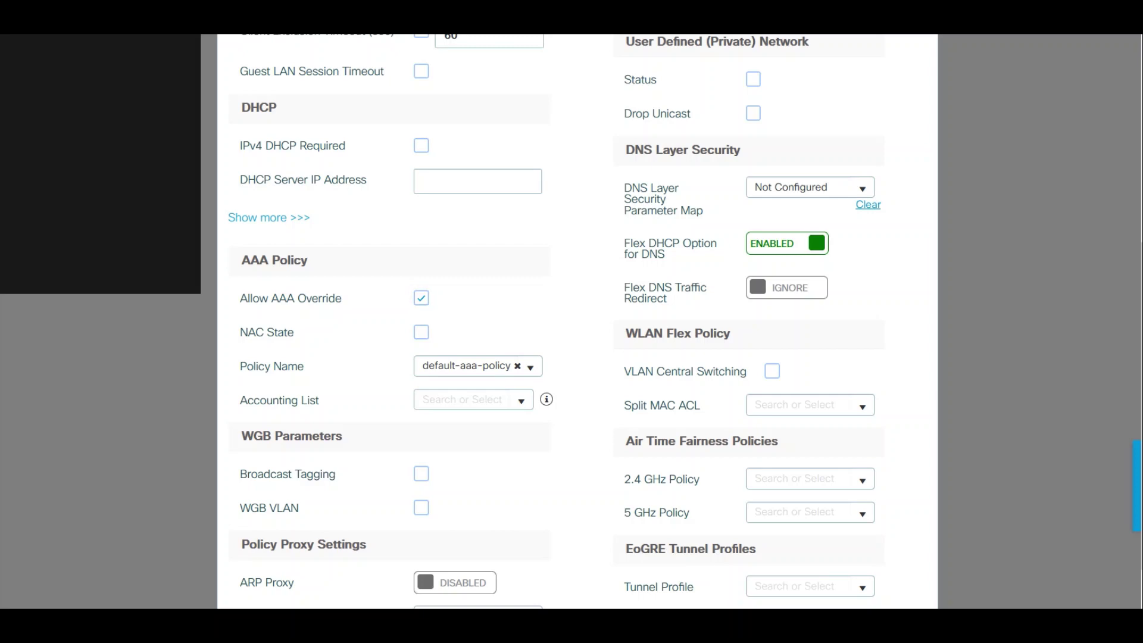
pyautogui.scroll(-2, 548, 470)
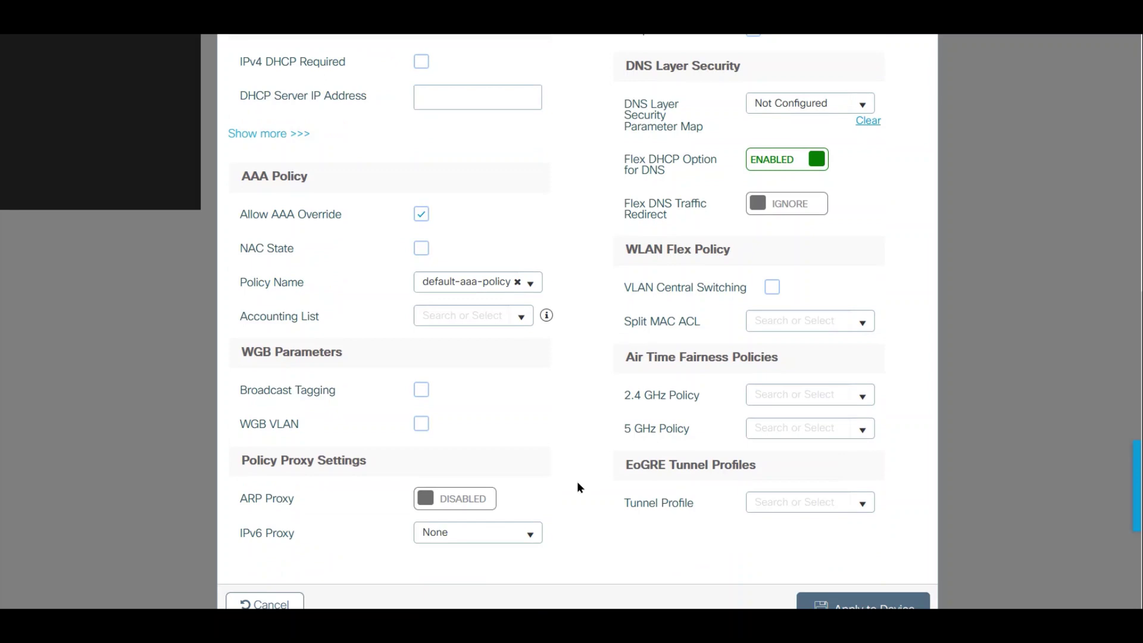
pyautogui.click(865, 605)
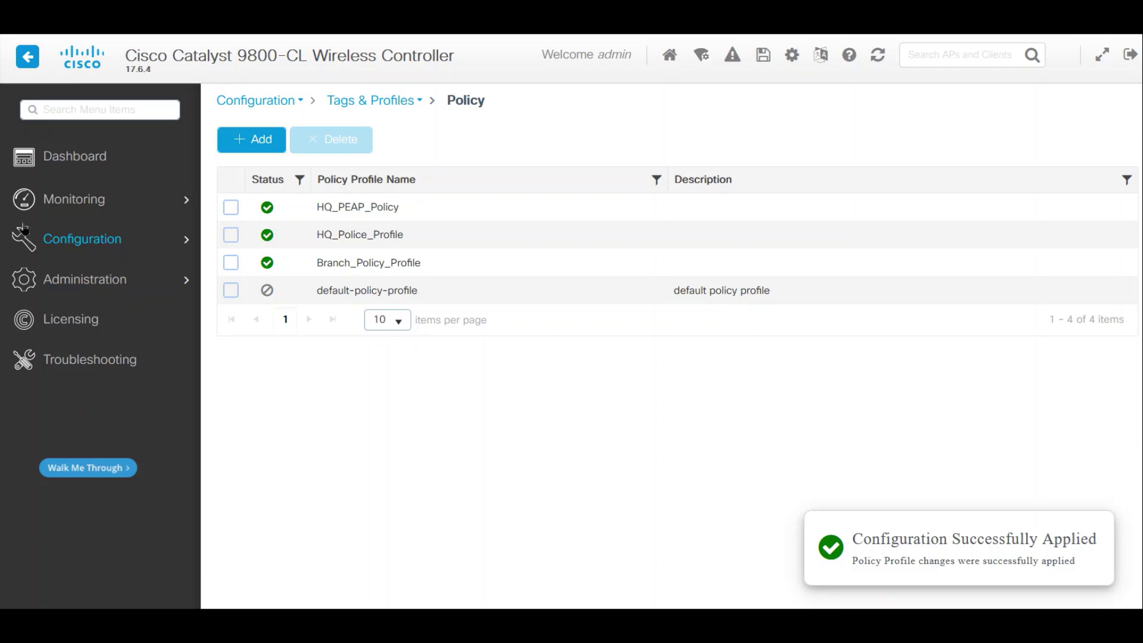
# - Add a WLAB-PEAP to HQ_PEAP_Policy mapping in HQ_Policy_Tag and apply it to the device
pyautogui.click(65, 239)
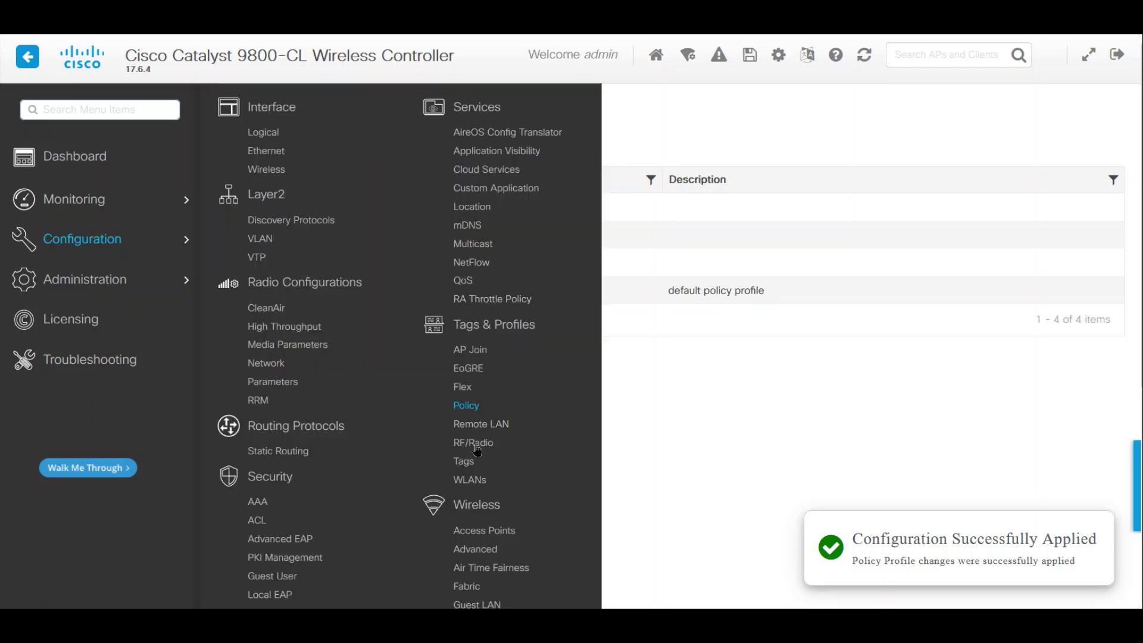
pyautogui.click(464, 461)
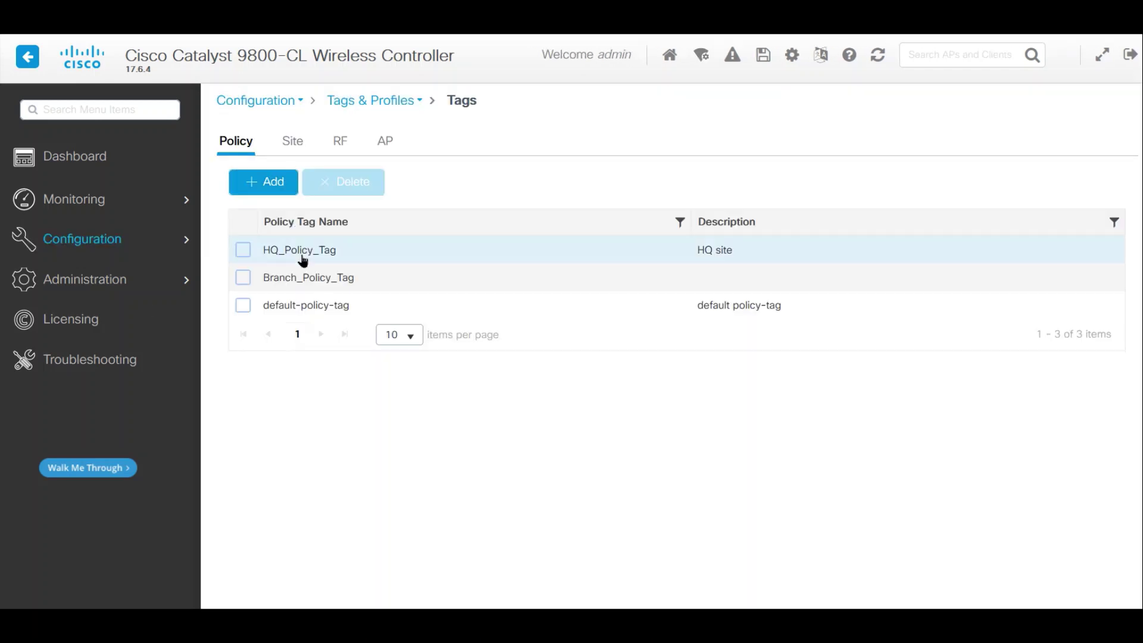
pyautogui.click(325, 258)
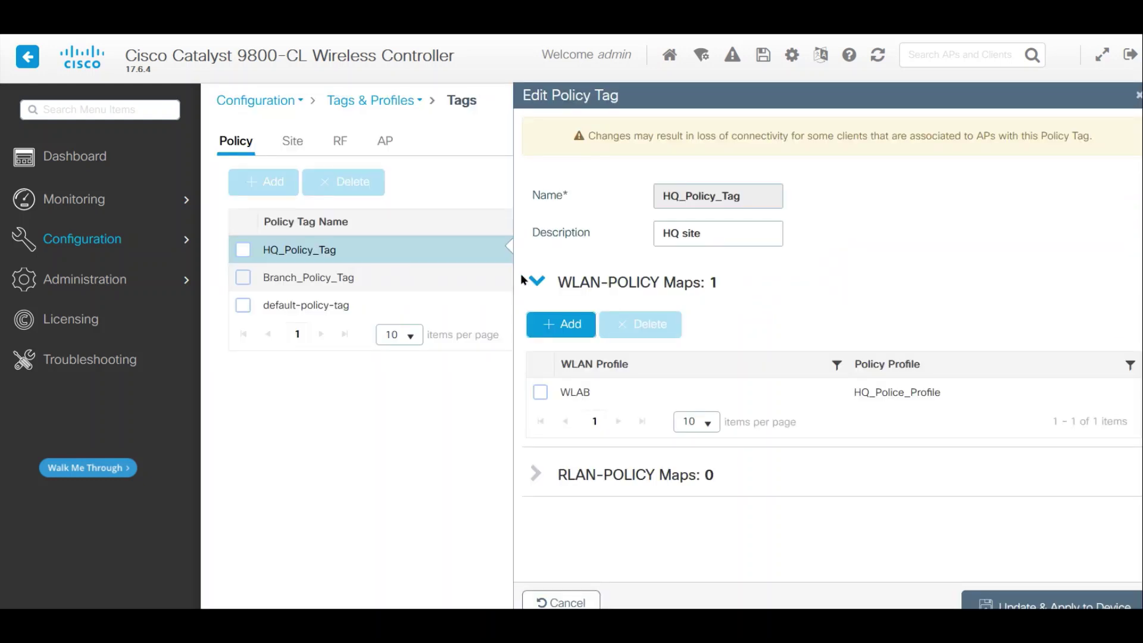
pyautogui.click(544, 324)
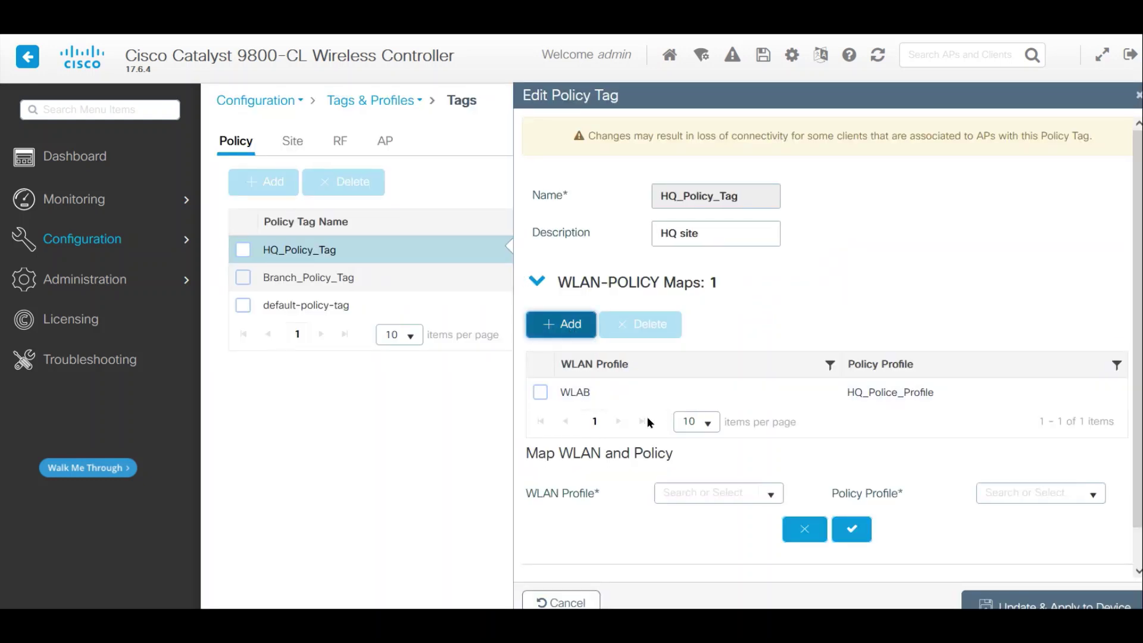
pyautogui.click(772, 495)
pyautogui.click(735, 518)
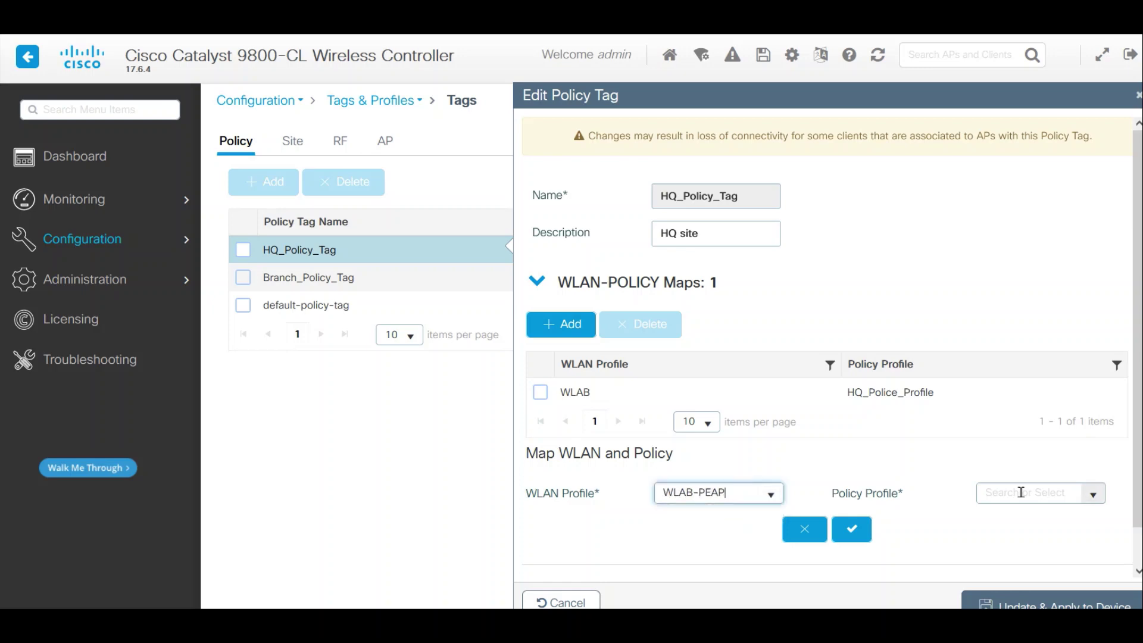
pyautogui.click(1094, 495)
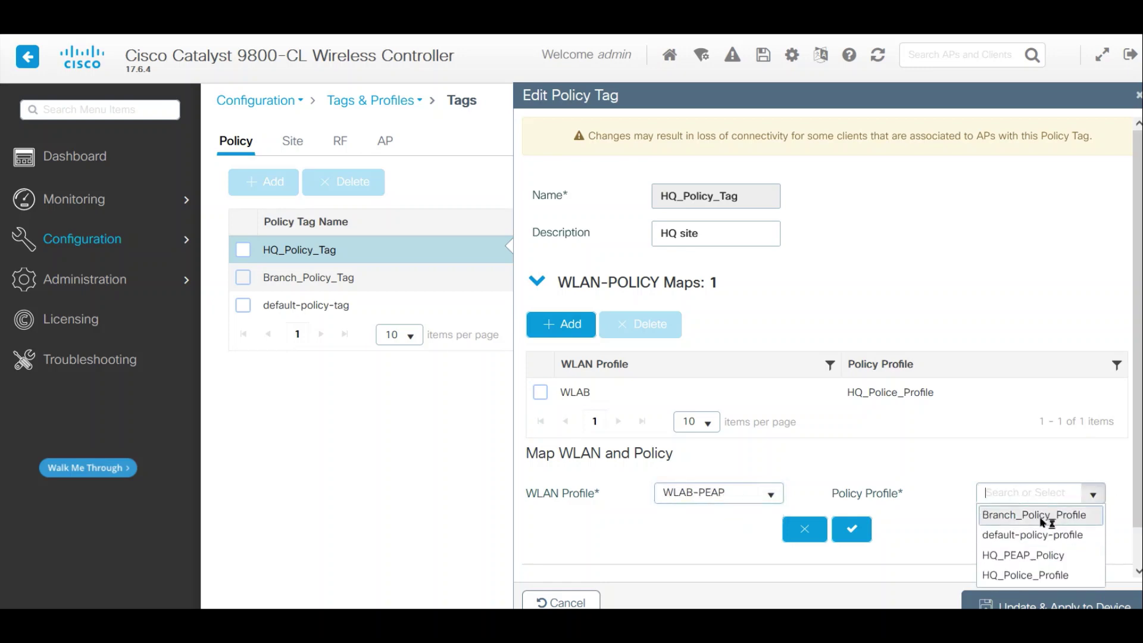
pyautogui.click(1046, 556)
pyautogui.click(852, 531)
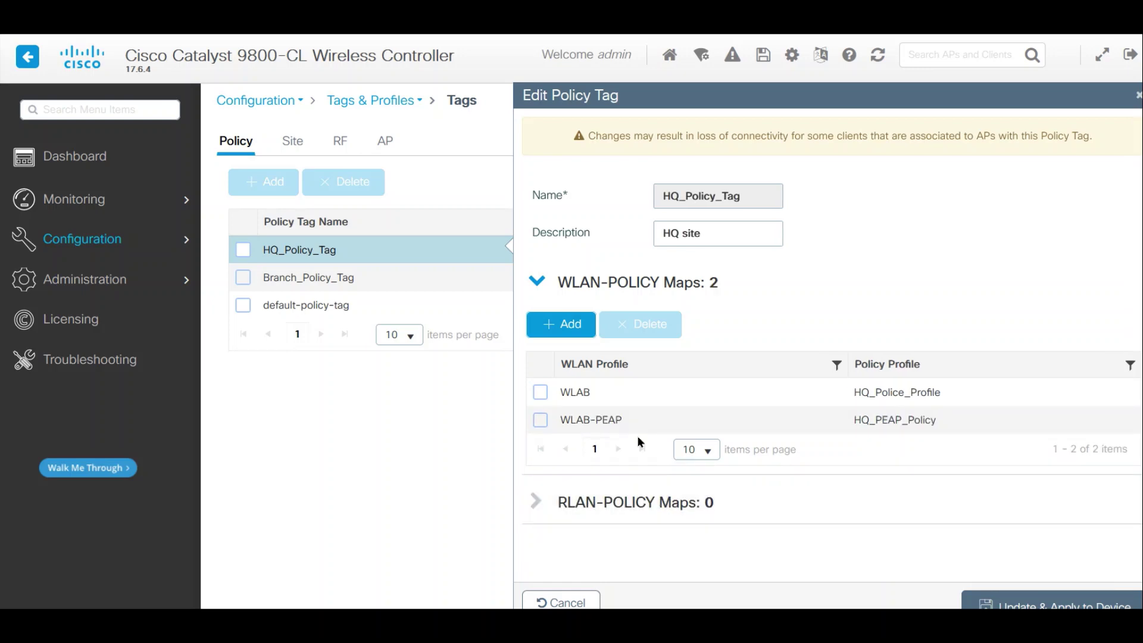
pyautogui.click(988, 601)
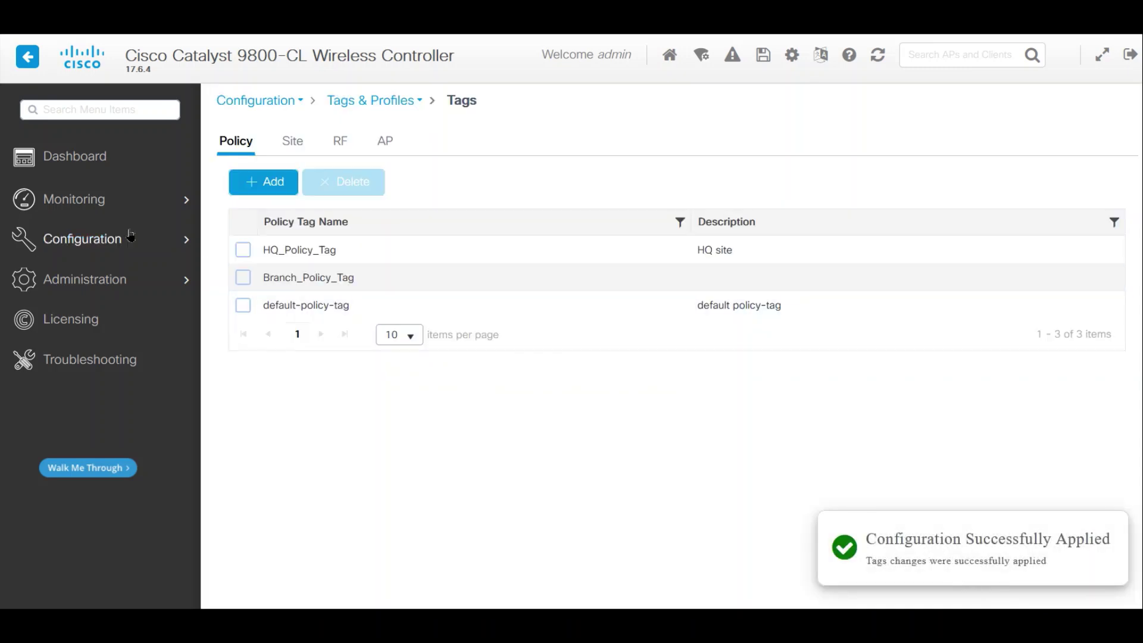
pyautogui.moveTo(99, 241)
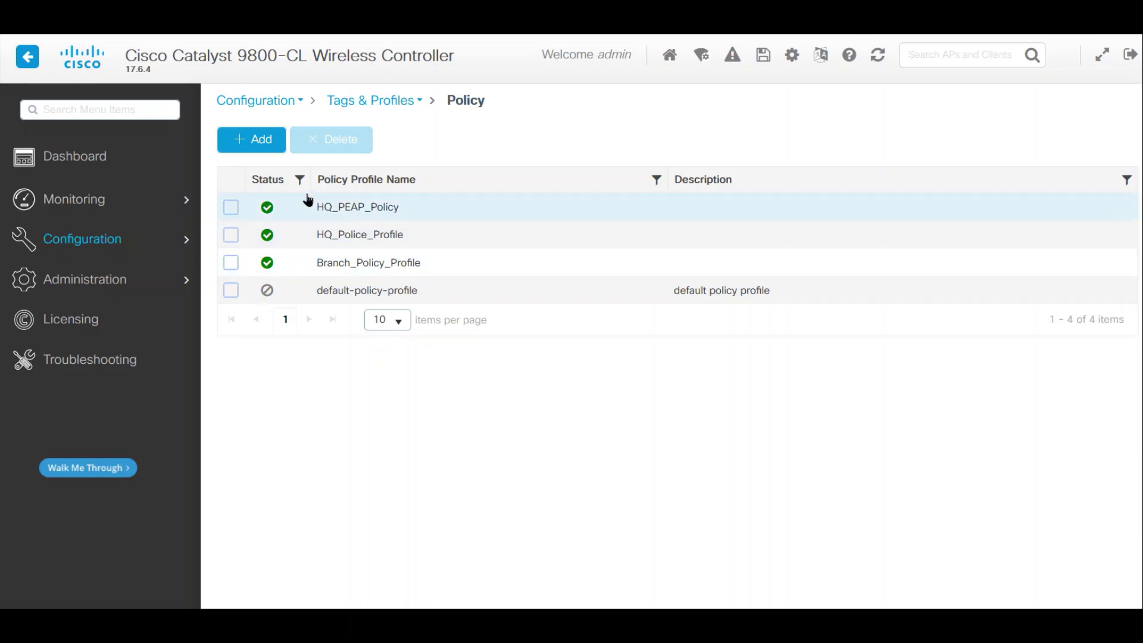
# - Start a new policy profile named Branch_PEAP_Policy with its status enabled
pyautogui.click(269, 146)
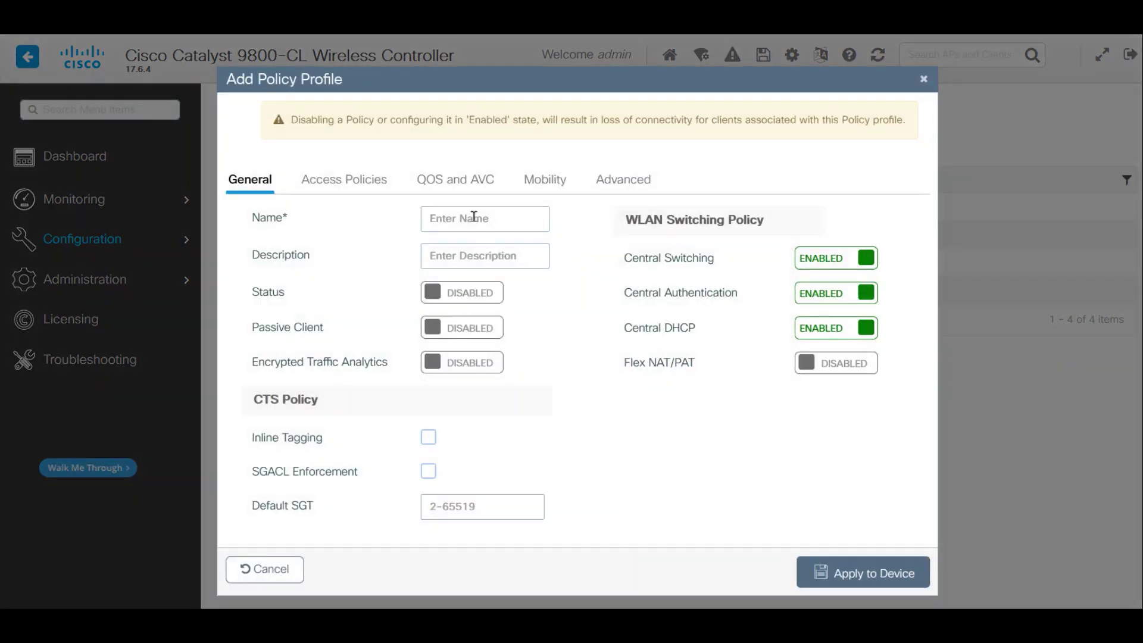
pyautogui.click(474, 216)
pyautogui.write('Branch_PEAP_Policy')
pyautogui.click(464, 293)
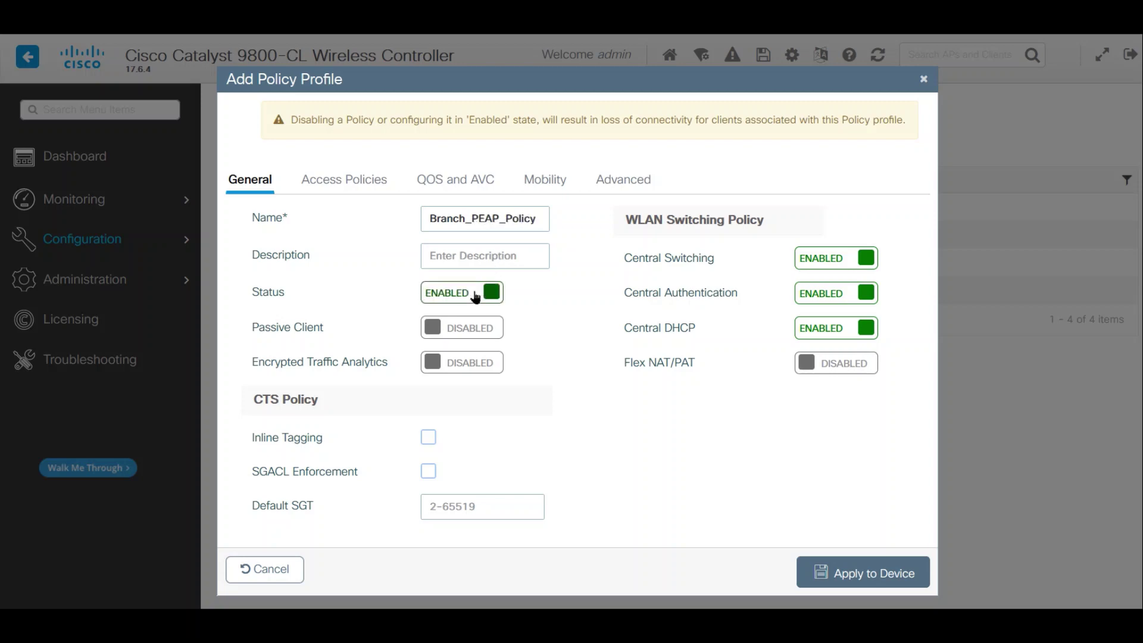
# - Set the profile's Access Policies VLAN to 88
pyautogui.click(314, 182)
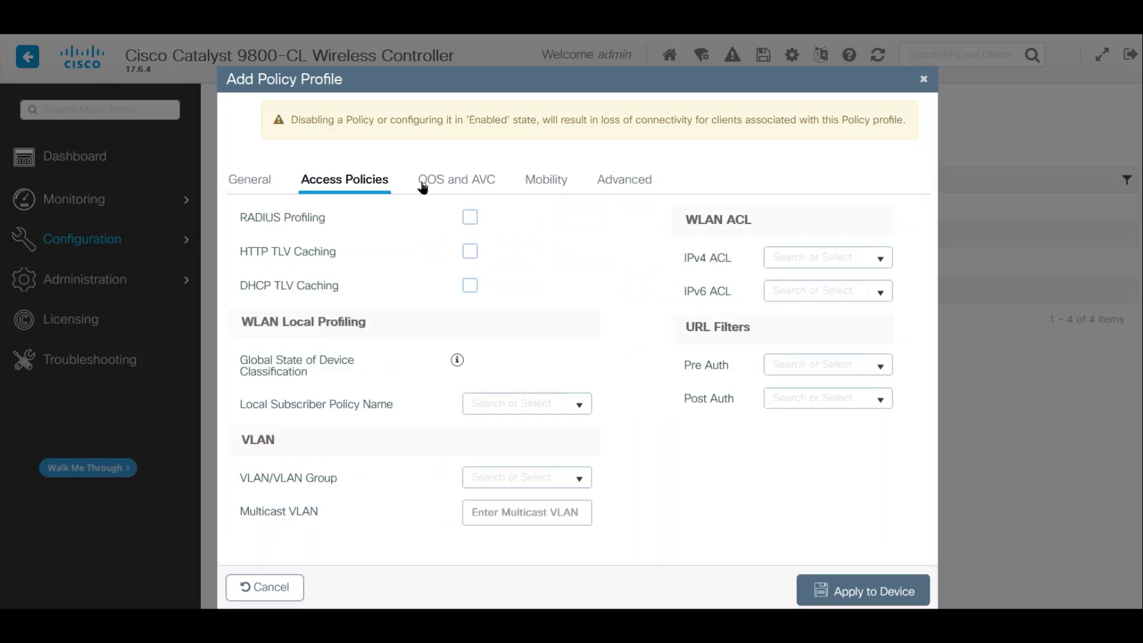
pyautogui.click(576, 480)
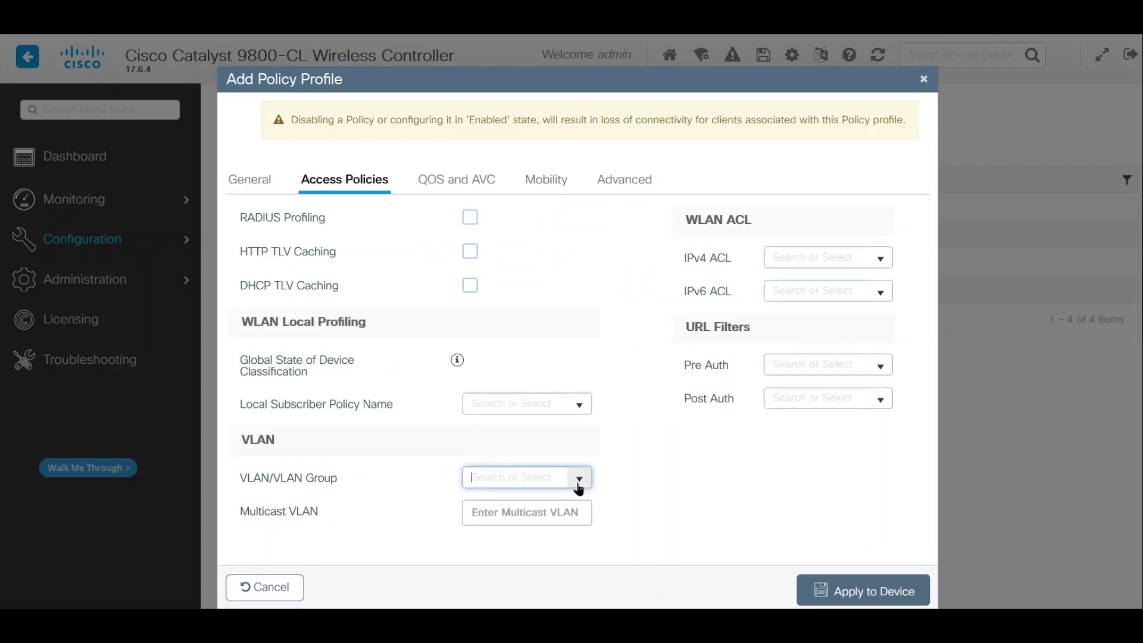
pyautogui.click(552, 495)
pyautogui.click(528, 477)
pyautogui.click(523, 502)
pyautogui.doubleClick(524, 480)
pyautogui.write('88')
pyautogui.click(659, 490)
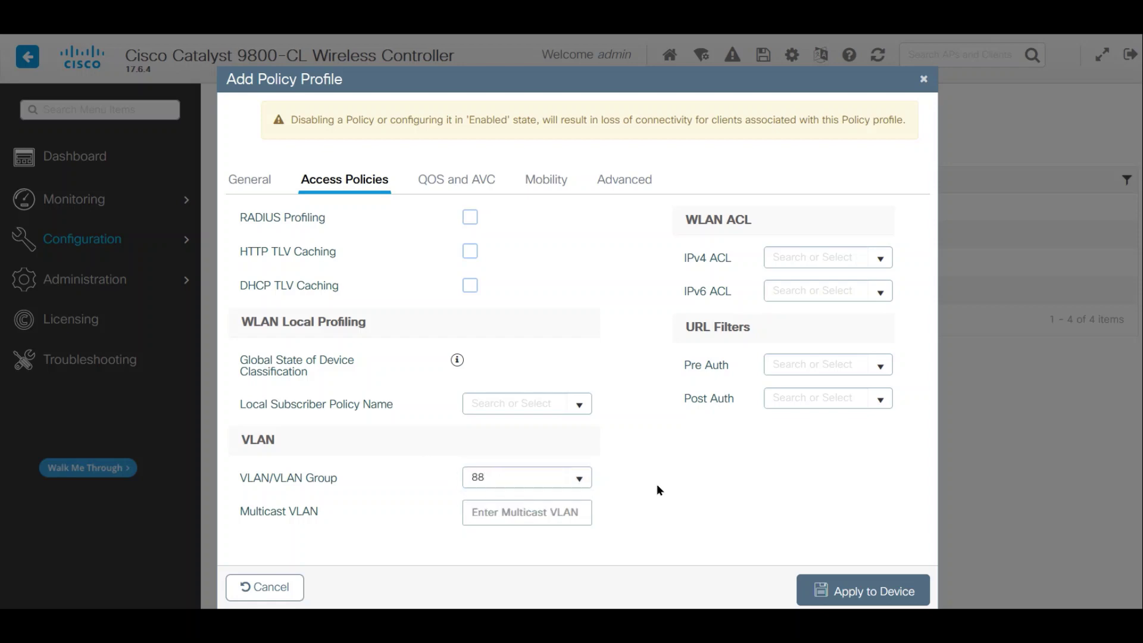
# - Adjust the Advanced session timeout and create the Branch_PEAP_Policy profile on the controller
pyautogui.click(464, 181)
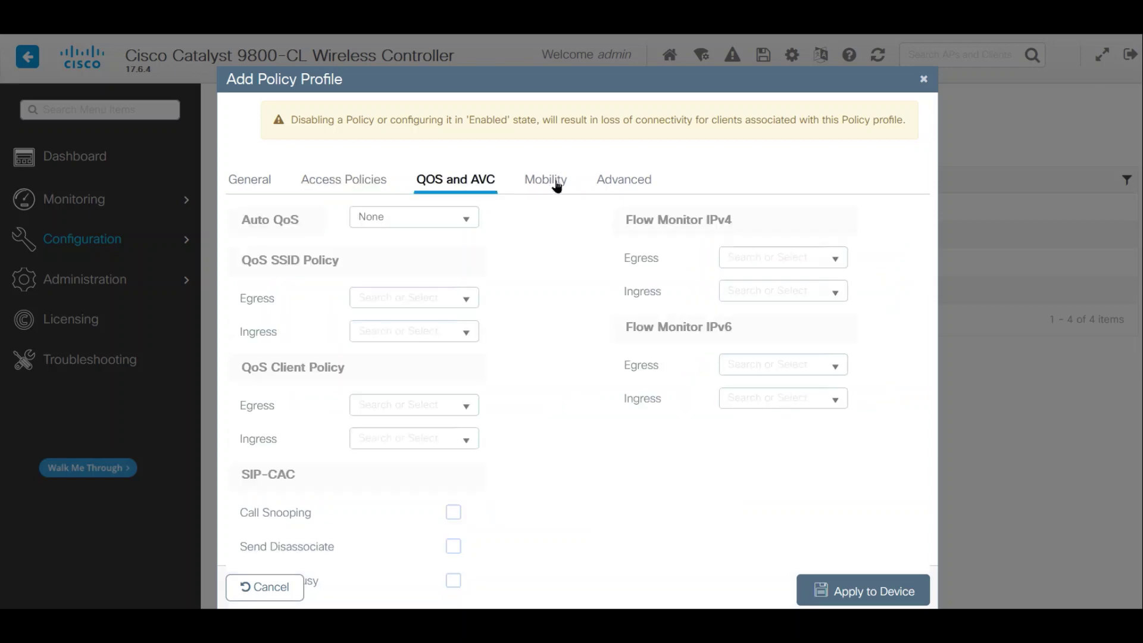
pyautogui.click(557, 187)
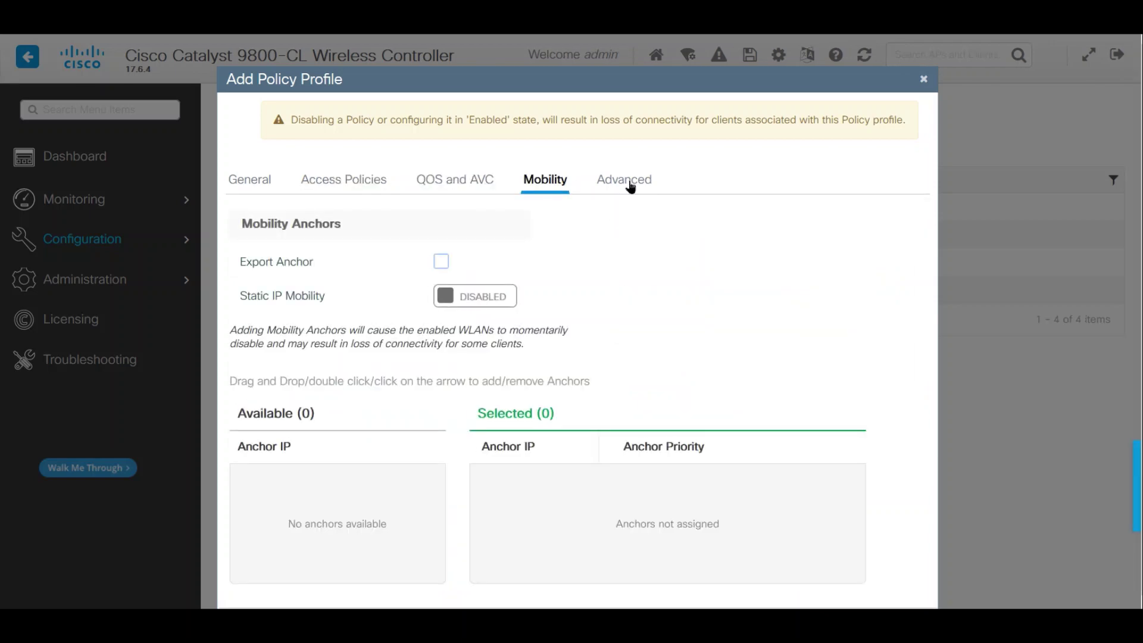
pyautogui.click(627, 185)
pyautogui.doubleClick(484, 260)
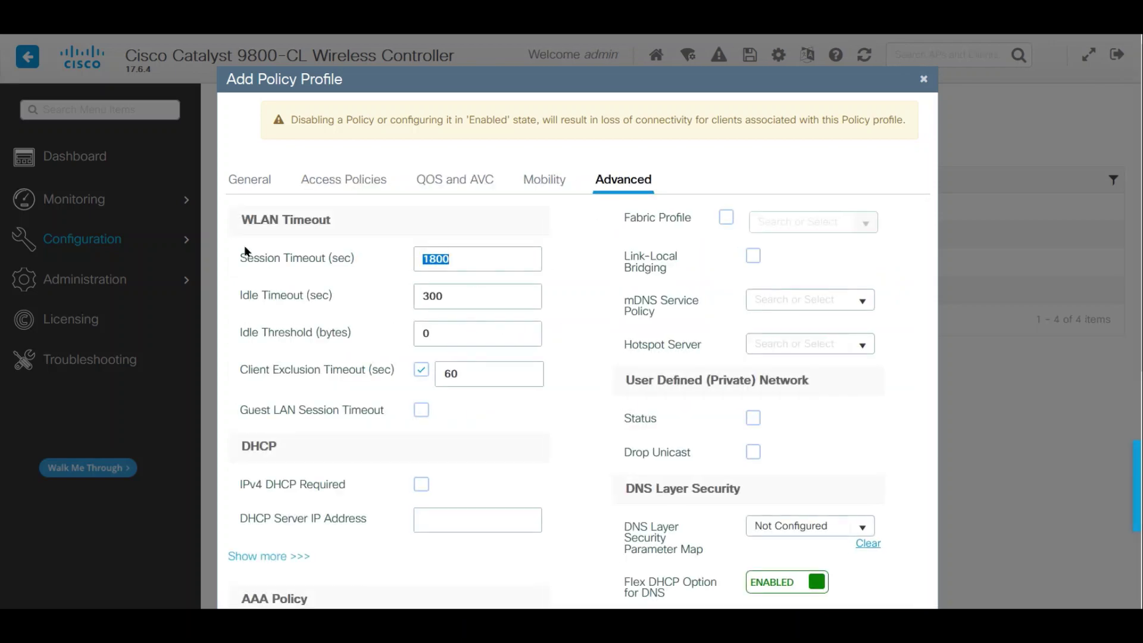
pyautogui.write('28')
pyautogui.scroll(-4, 417, 429)
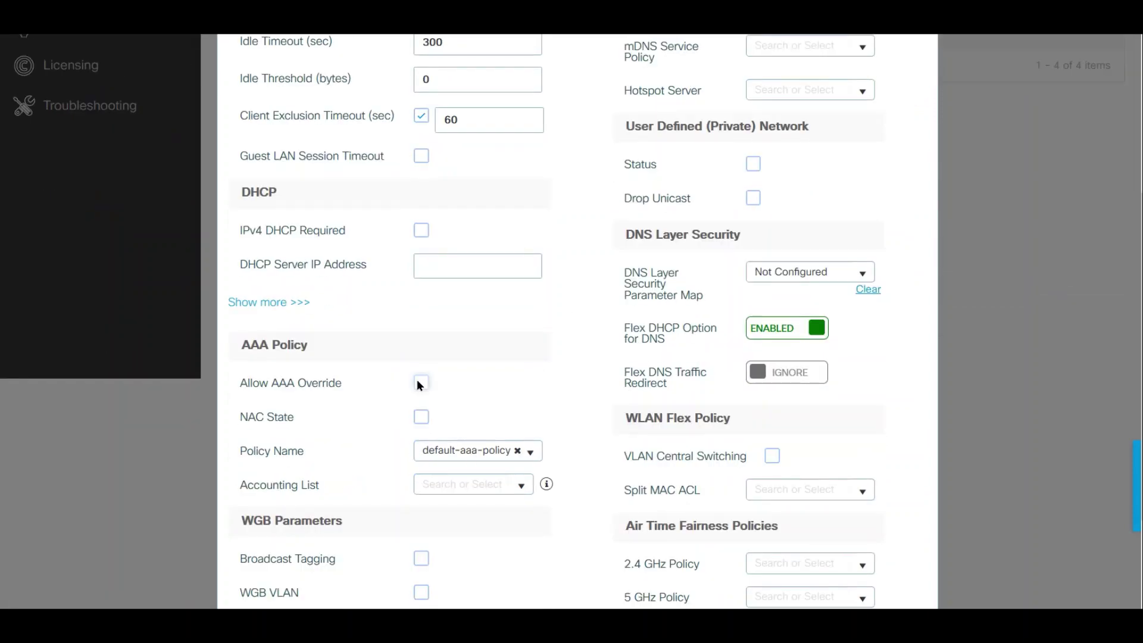
pyautogui.scroll(-3, 685, 506)
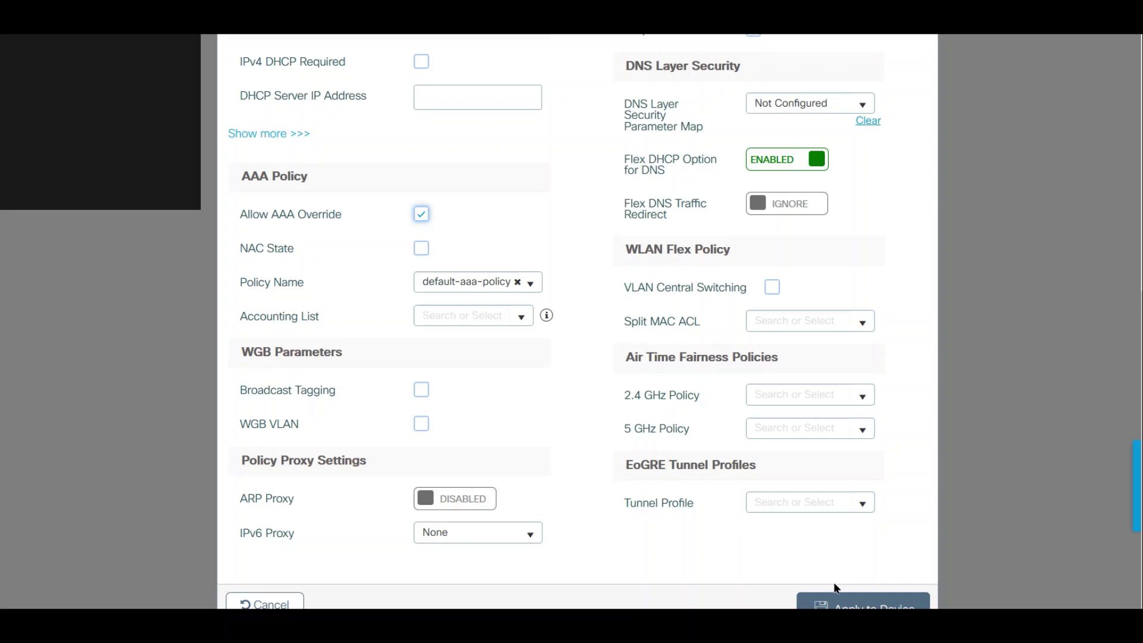
pyautogui.click(839, 602)
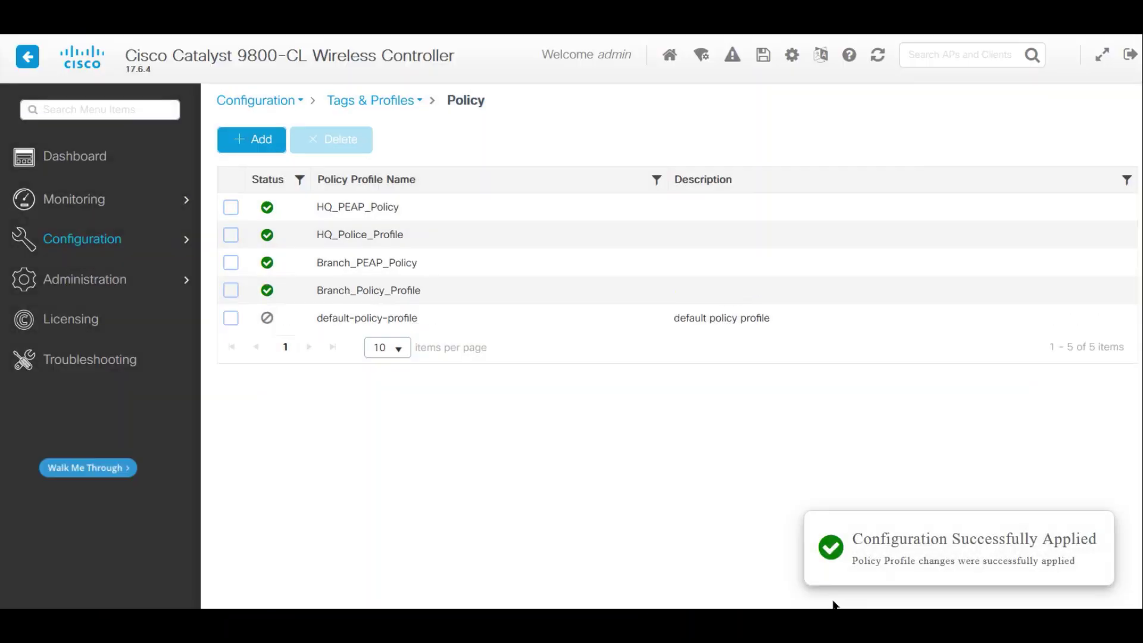
# - Add a WLAB-PEAP to Branch_PEAP_Policy mapping in Branch_Policy_Tag and apply it to the device
pyautogui.moveTo(83, 239)
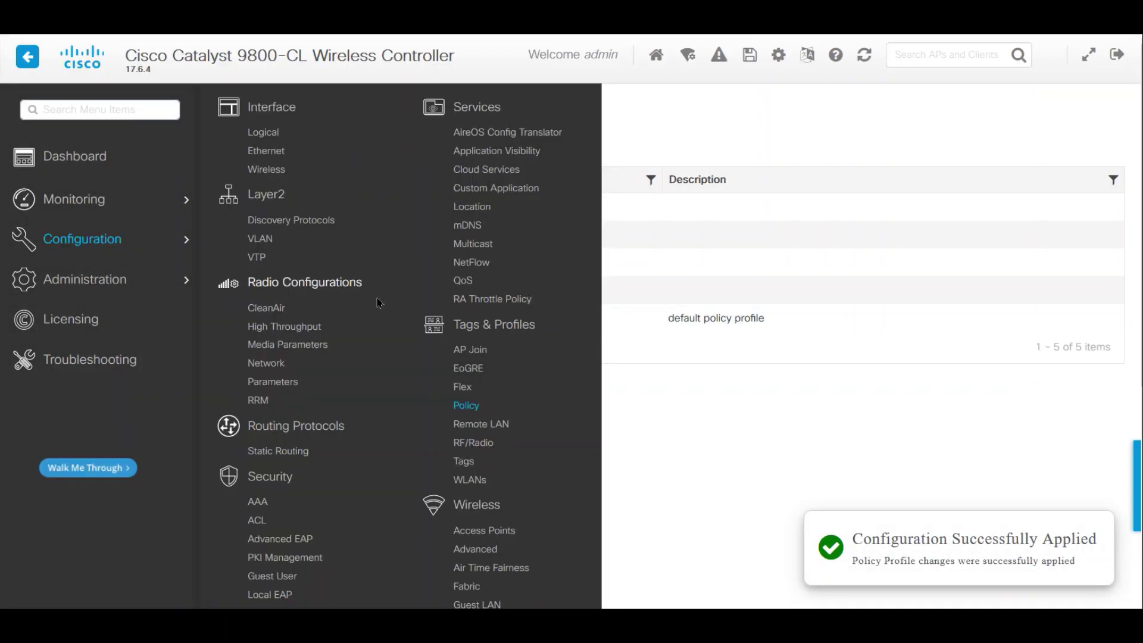
pyautogui.click(463, 461)
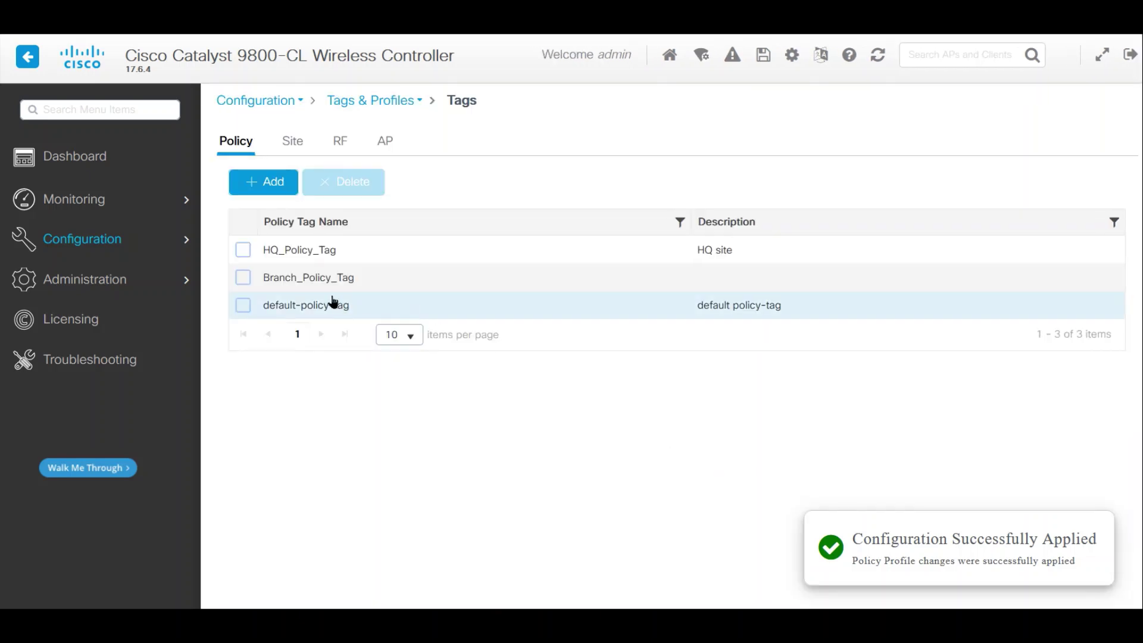
pyautogui.click(297, 277)
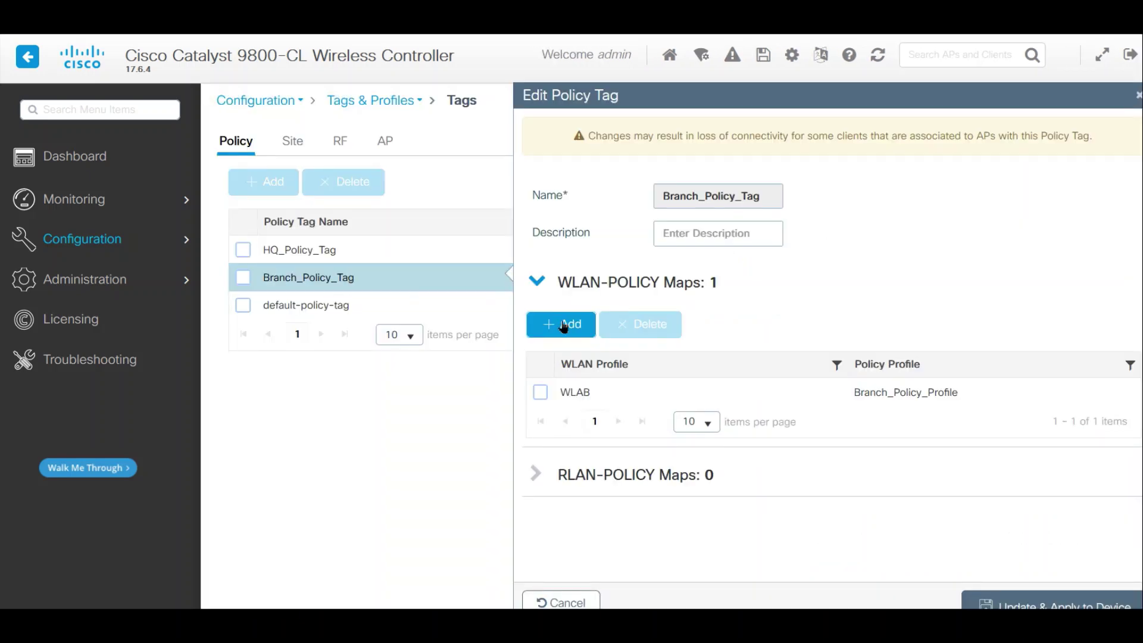
pyautogui.click(570, 335)
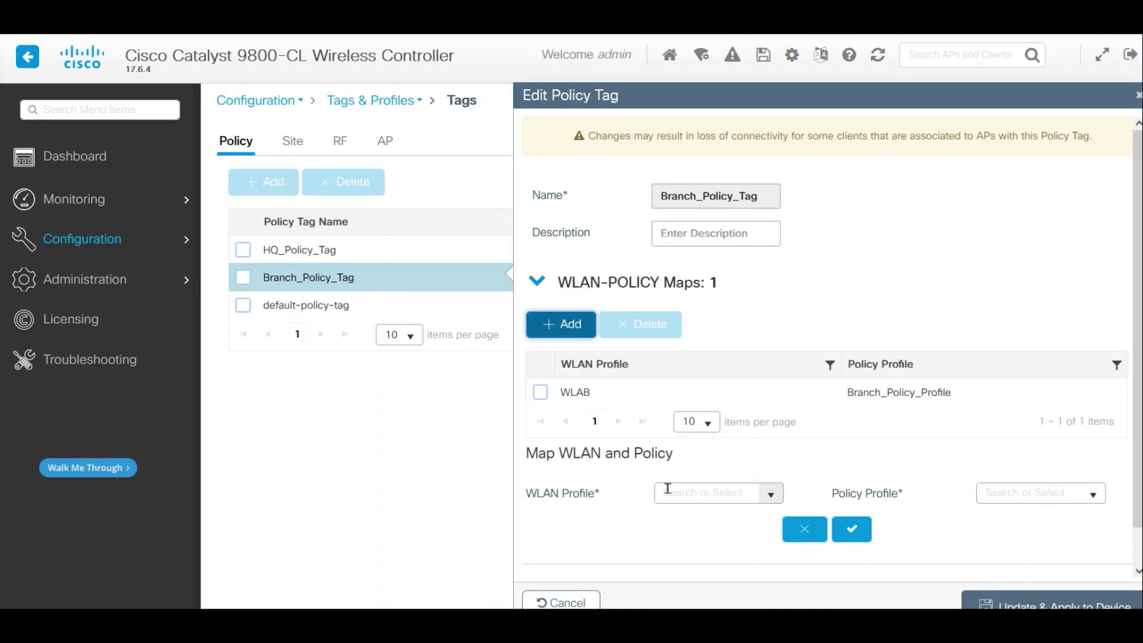
pyautogui.click(768, 490)
pyautogui.click(705, 515)
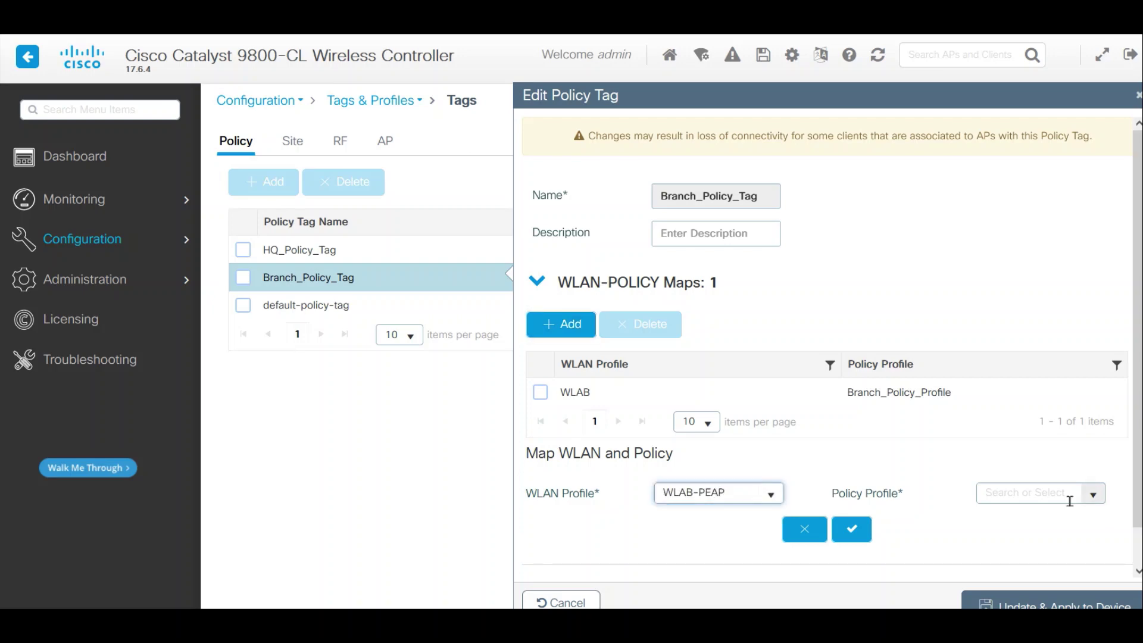
pyautogui.click(1095, 497)
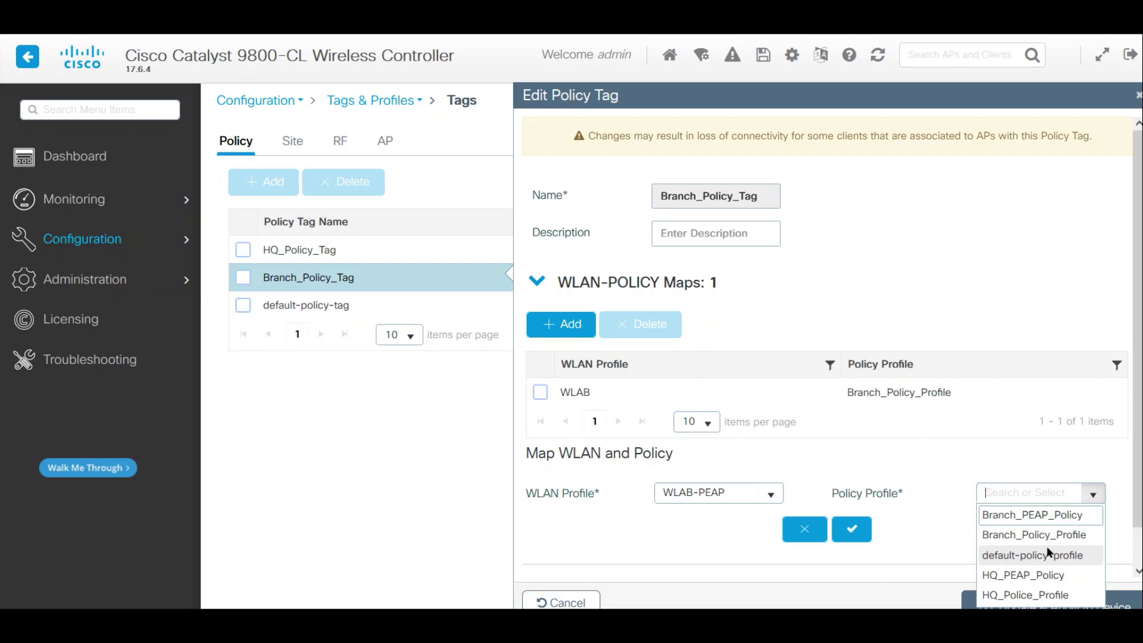
pyautogui.click(1007, 515)
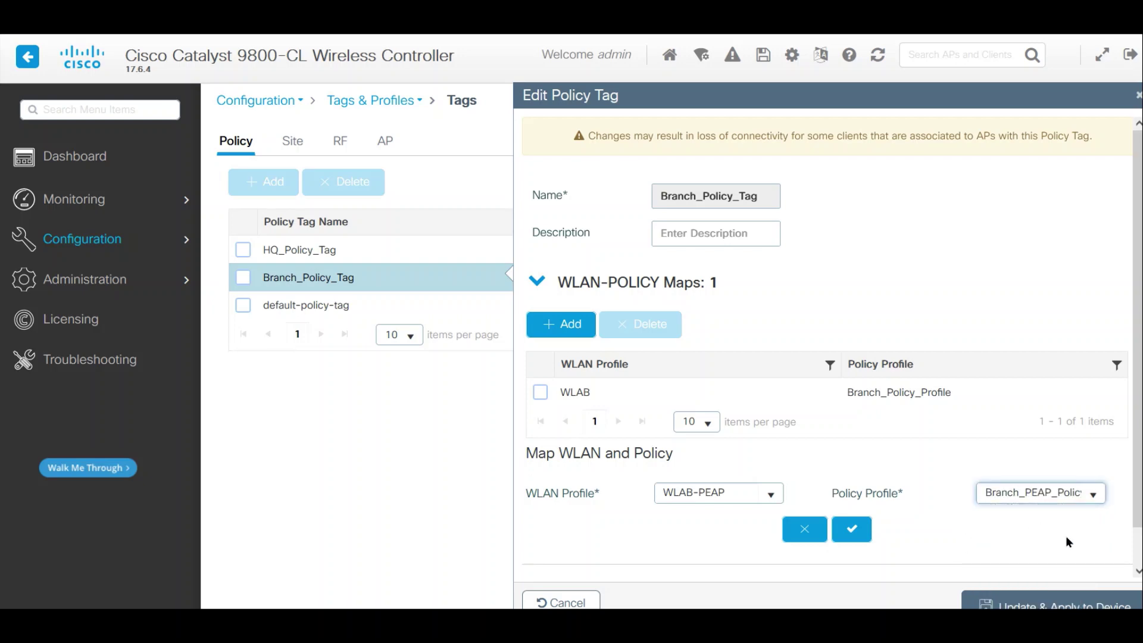
pyautogui.click(852, 529)
pyautogui.click(996, 600)
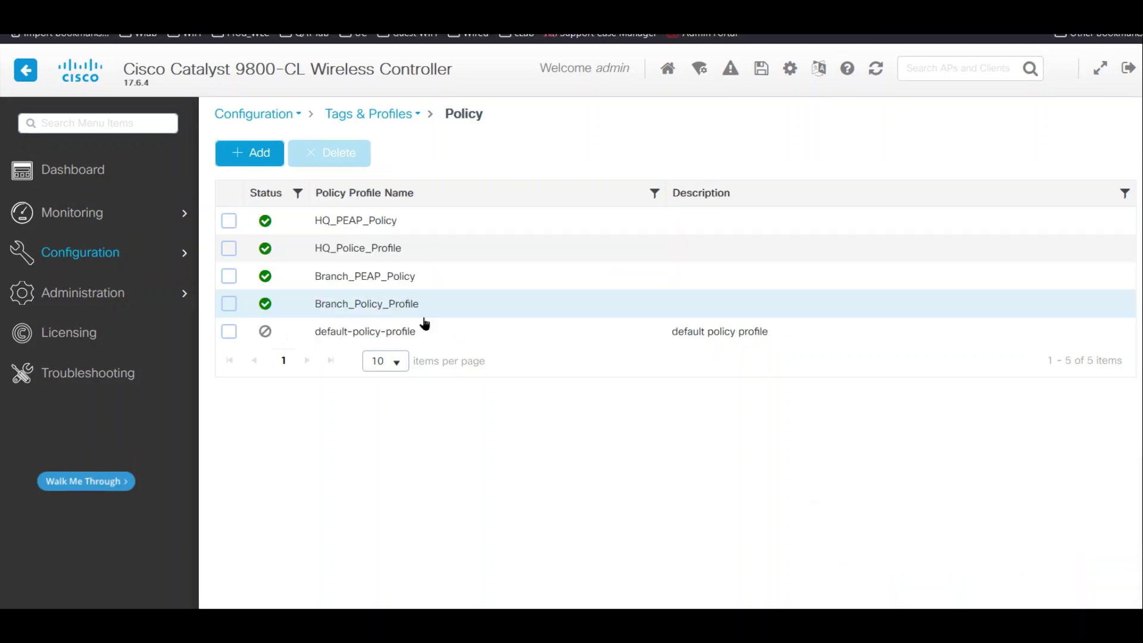
# - Disable Central Switching and Central DHCP on Branch_PEAP_Policy, accept the warning, and apply
pyautogui.click(372, 276)
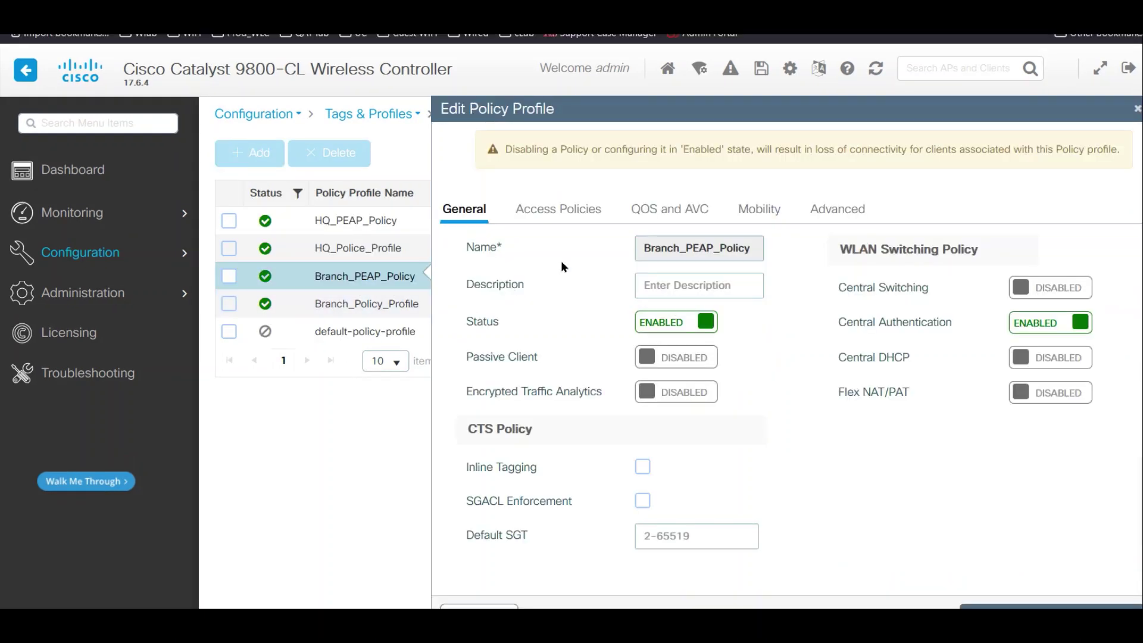
pyautogui.click(1042, 287)
pyautogui.click(1047, 289)
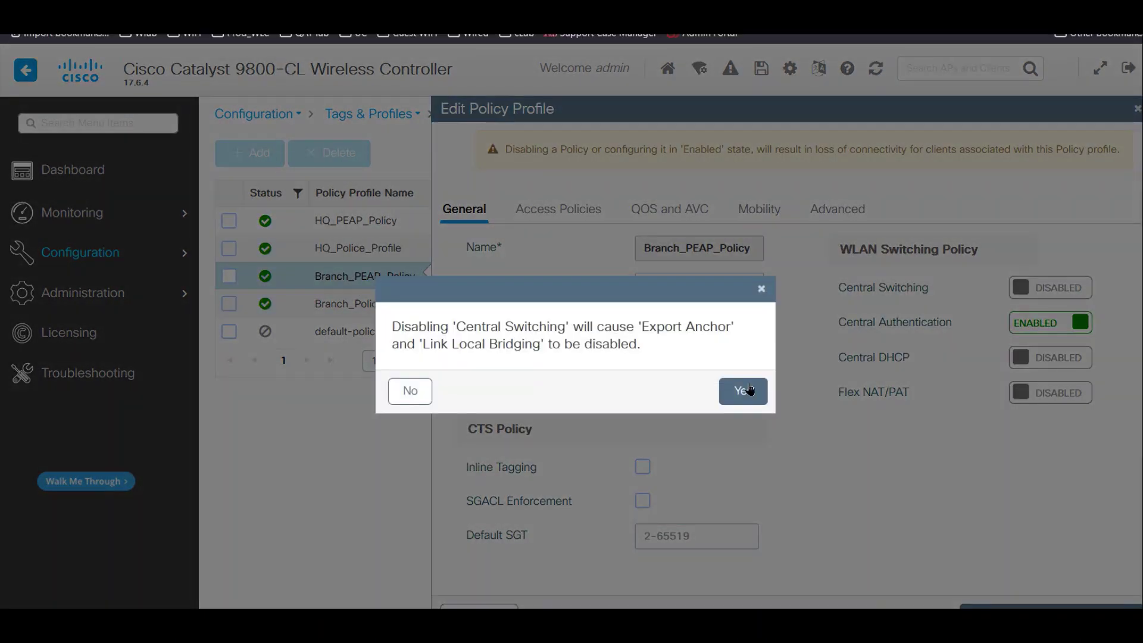
pyautogui.click(742, 393)
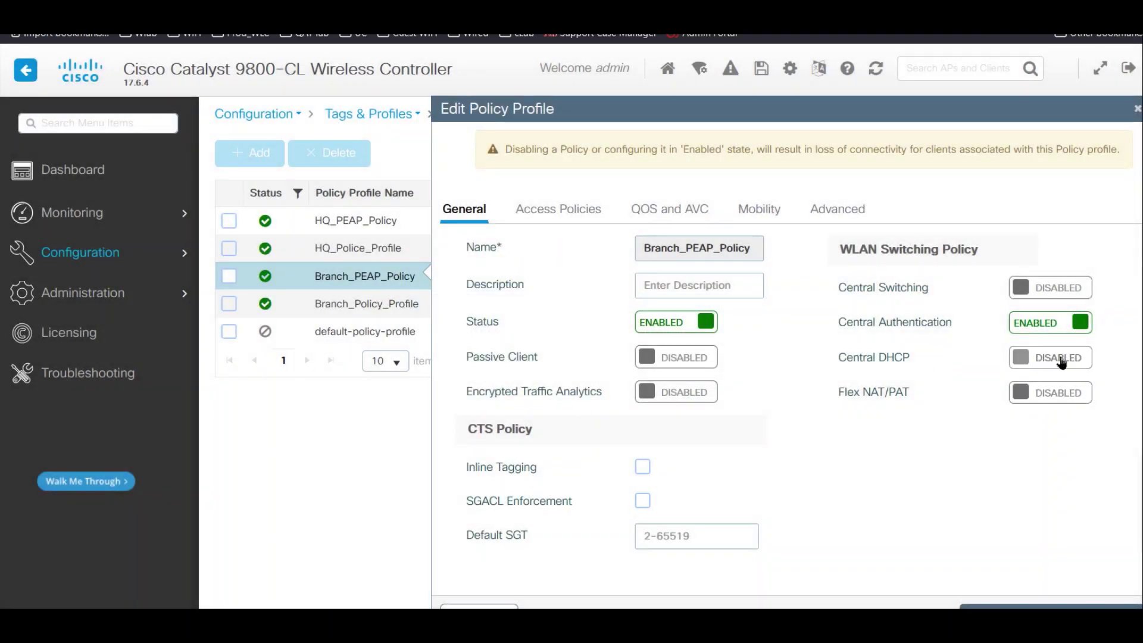
pyautogui.click(1059, 358)
pyautogui.click(1059, 358)
pyautogui.click(1050, 605)
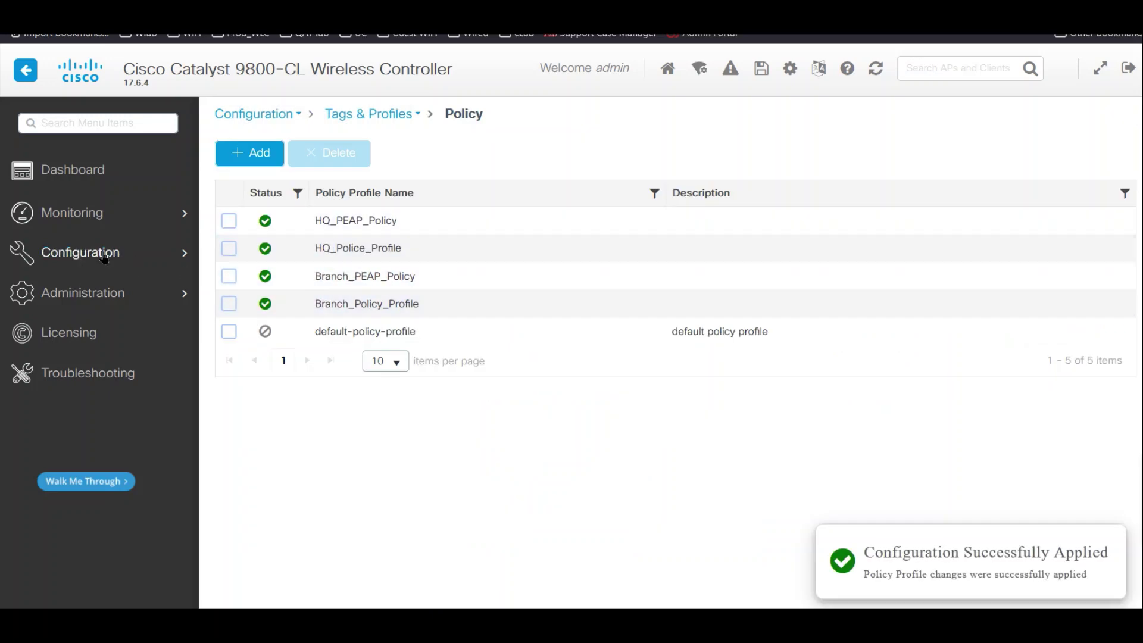
# - Check the WLAN mappings in Branch_Policy_Tag and HQ_Policy_Tag, then go back to policy profiles
pyautogui.moveTo(107, 256)
pyautogui.click(470, 480)
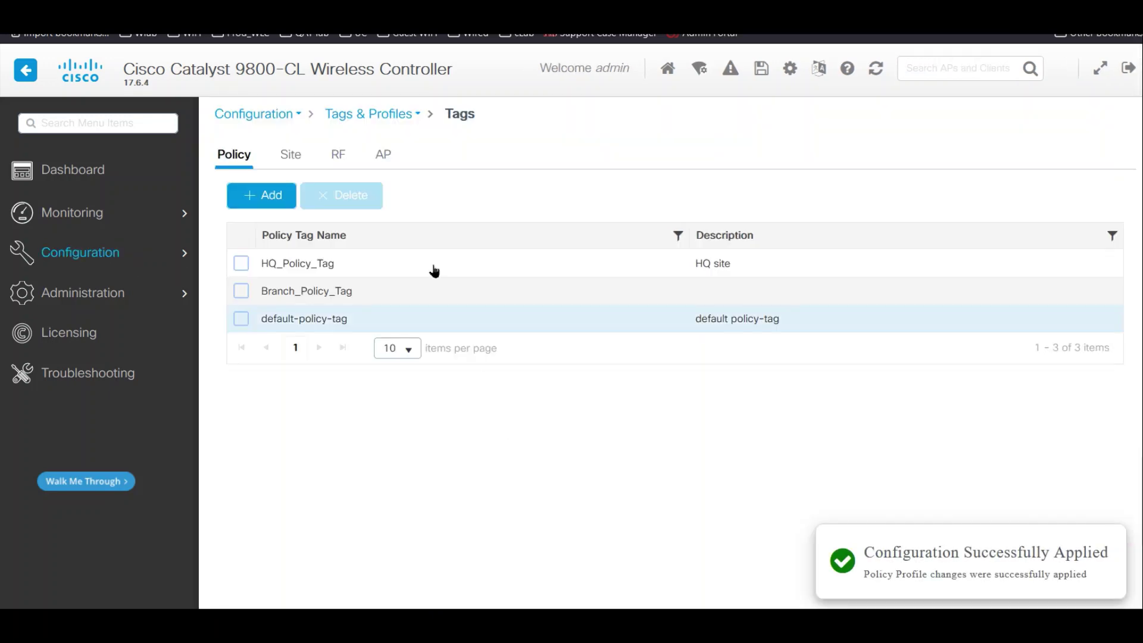
pyautogui.click(316, 292)
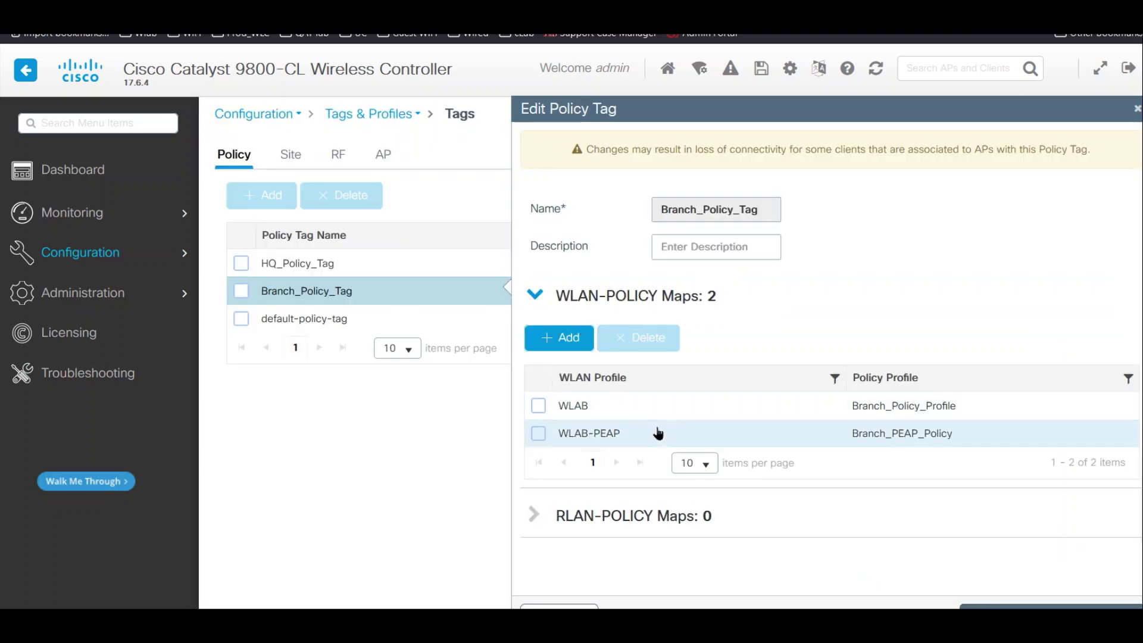
pyautogui.click(557, 605)
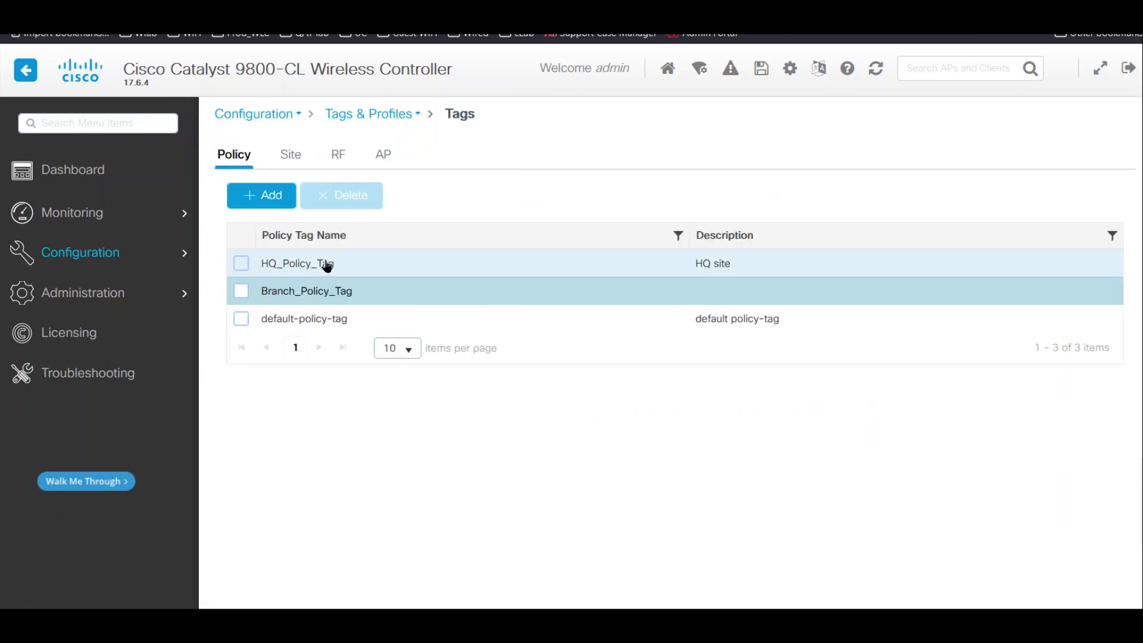
pyautogui.click(324, 263)
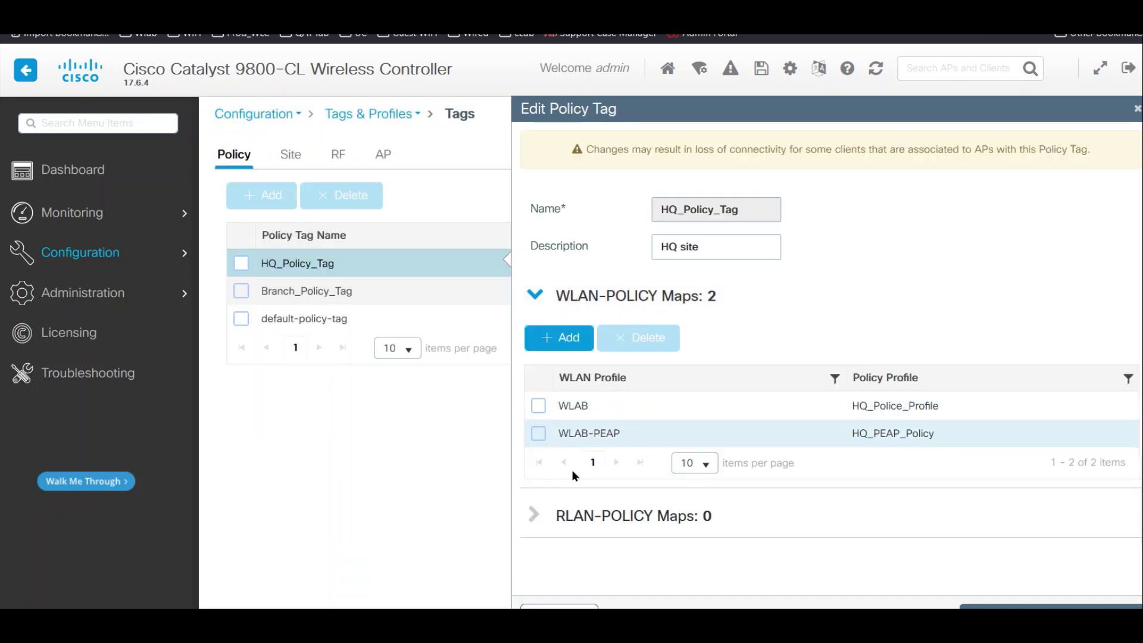
pyautogui.press('Escape')
pyautogui.moveTo(101, 265)
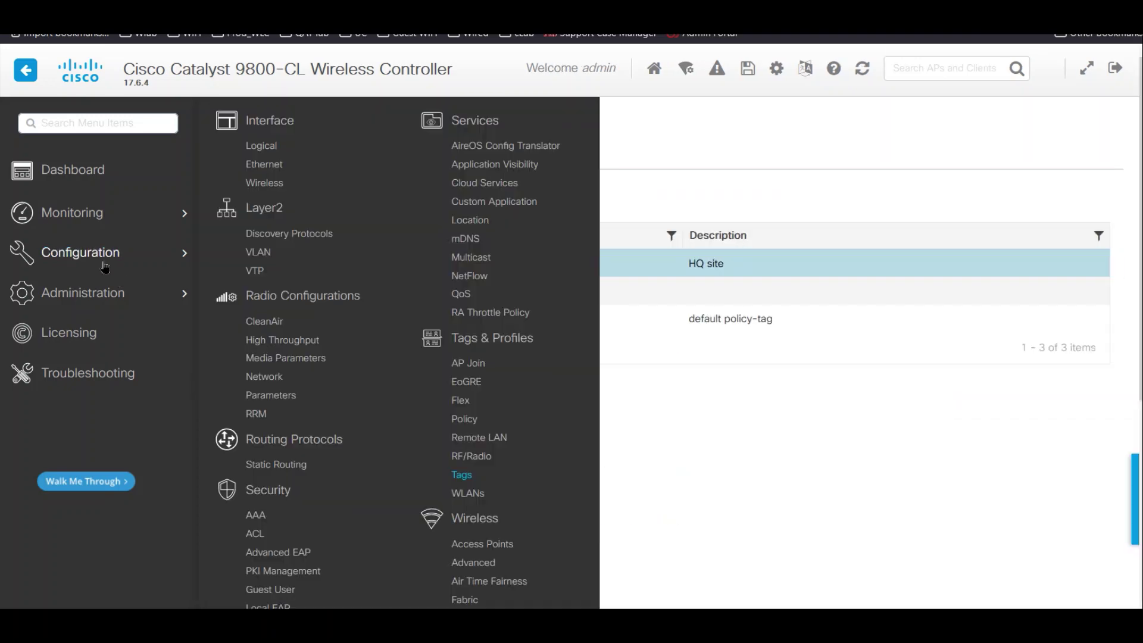
pyautogui.click(464, 420)
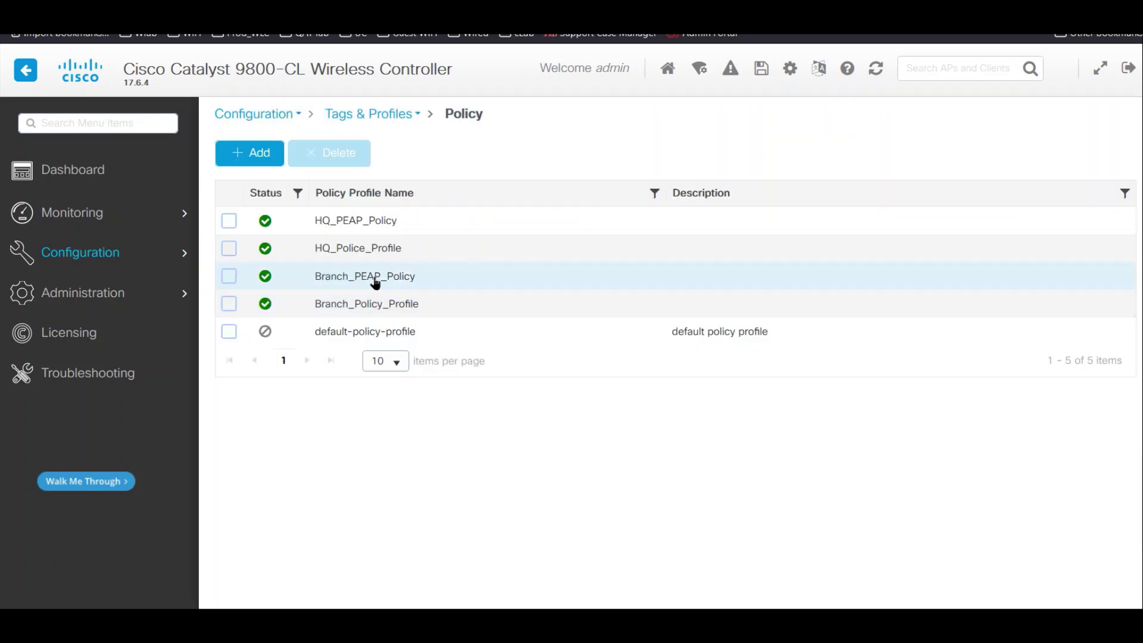
# - Choose WLAB_dot1x_Account as Branch_PEAP_Policy's accounting list and apply the change
pyautogui.click(375, 284)
pyautogui.click(831, 215)
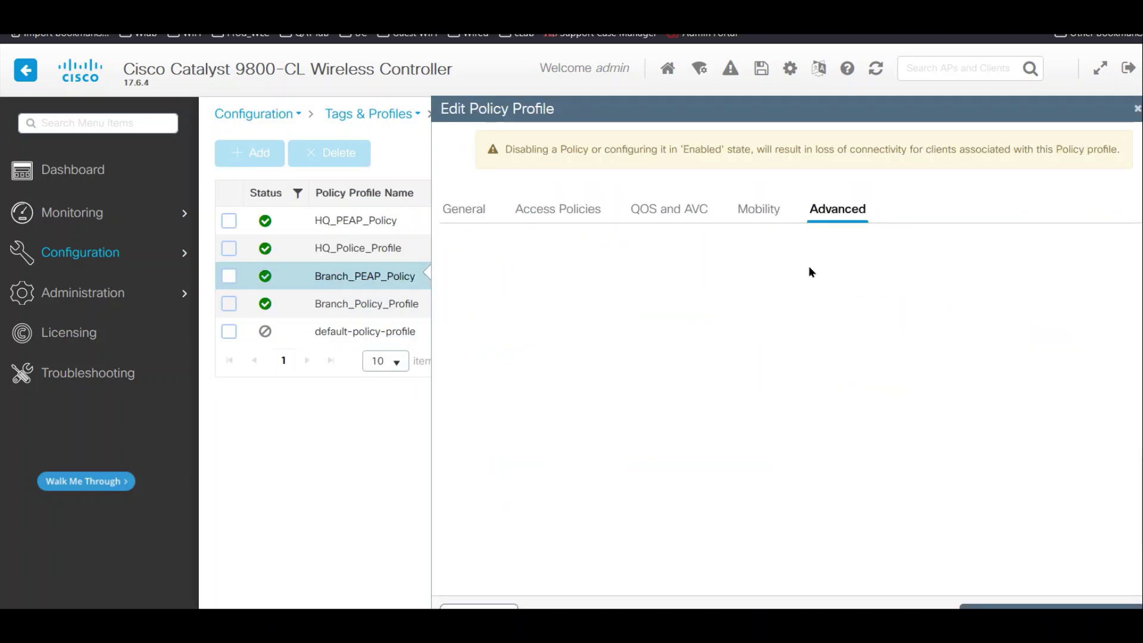
pyautogui.scroll(-5, 826, 442)
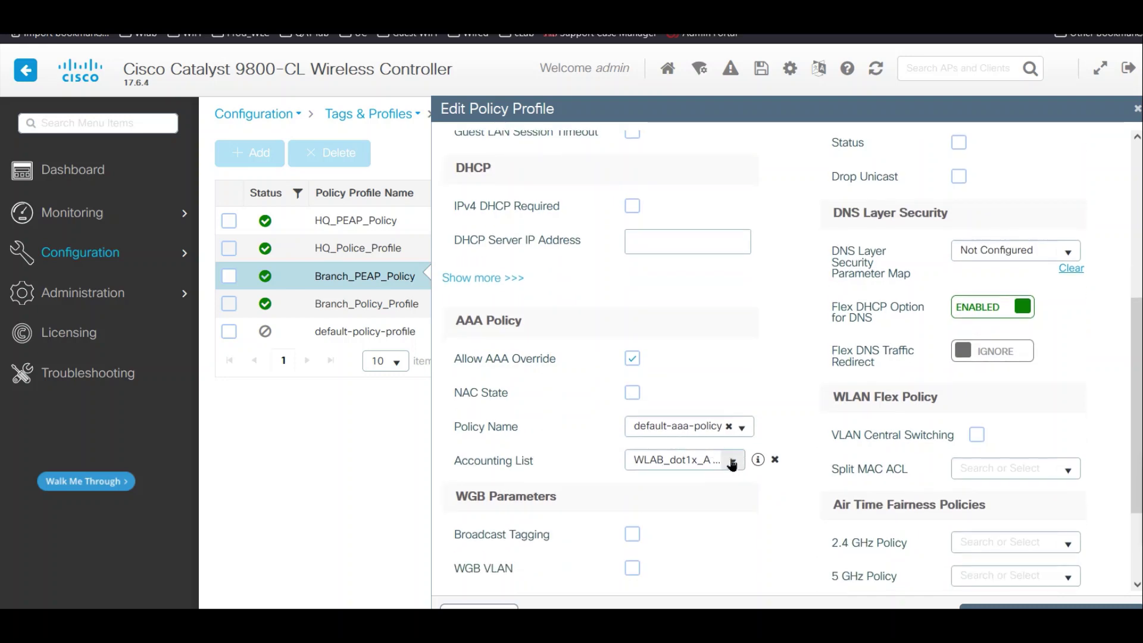
pyautogui.click(744, 466)
pyautogui.click(724, 483)
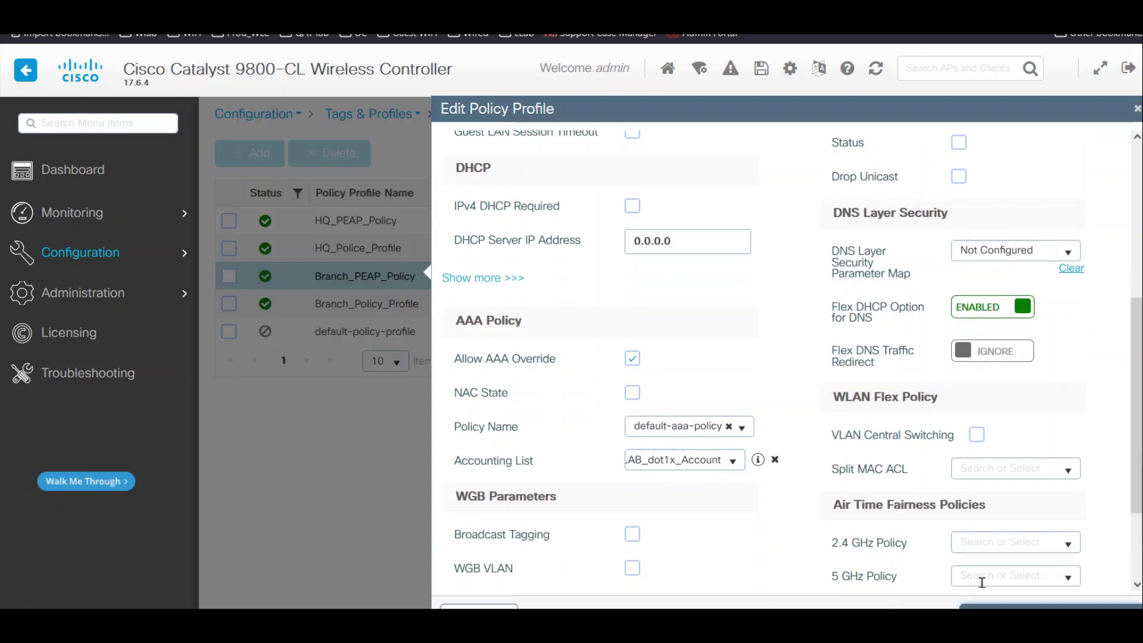
pyautogui.click(1050, 606)
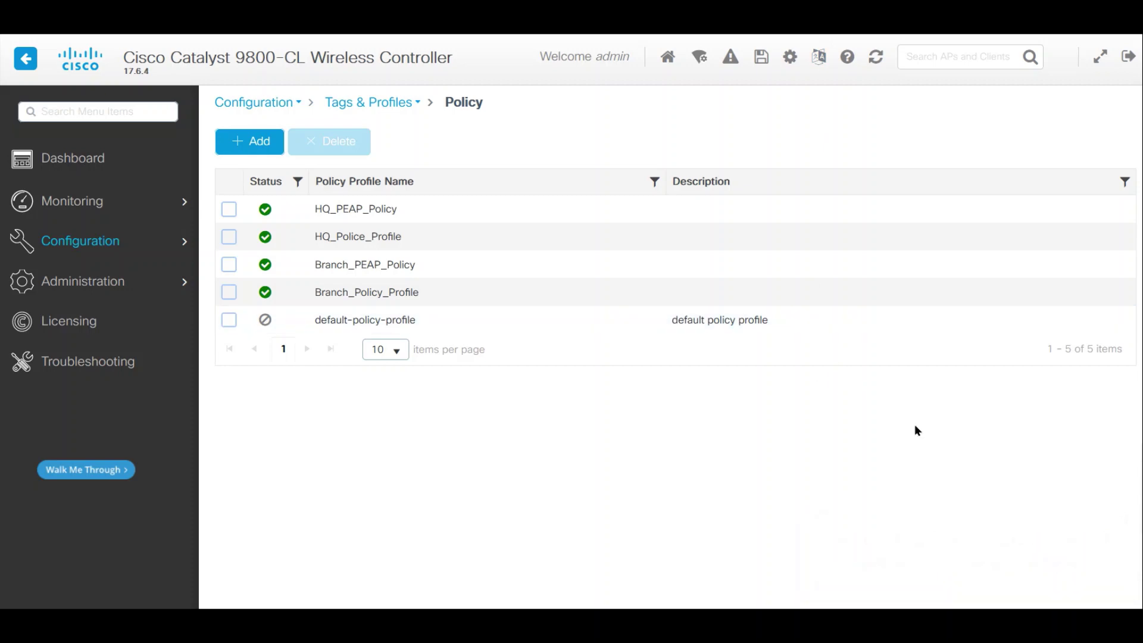
pyautogui.moveTo(167, 242)
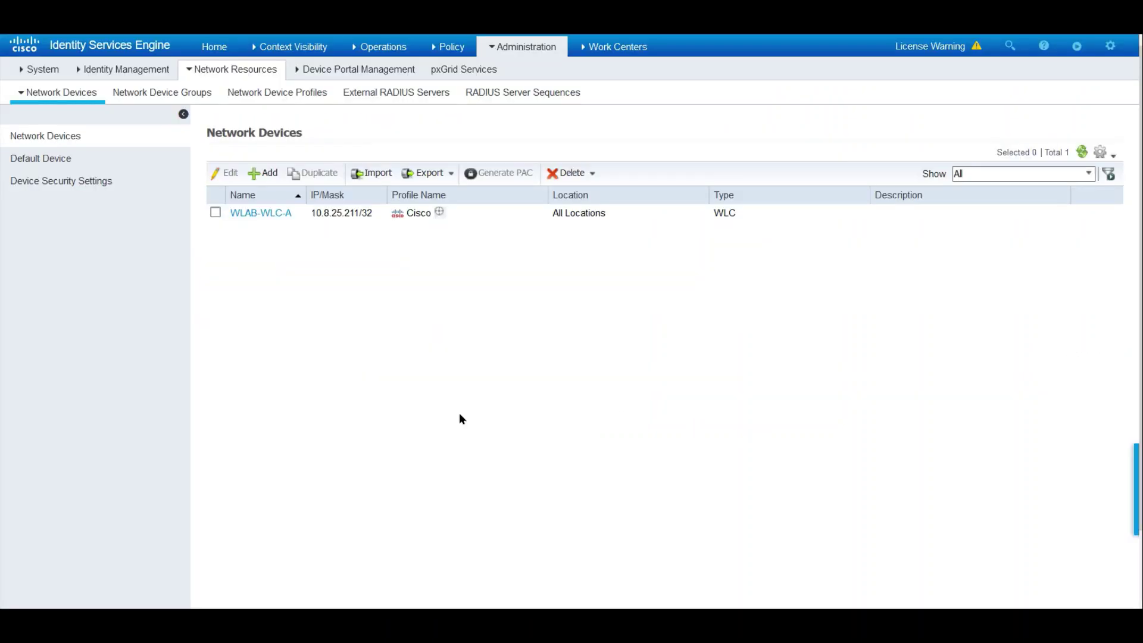
# - Review WLAB-WLC-A's network device settings, keeping device type WLC, then go to Policy Sets
pyautogui.click(256, 212)
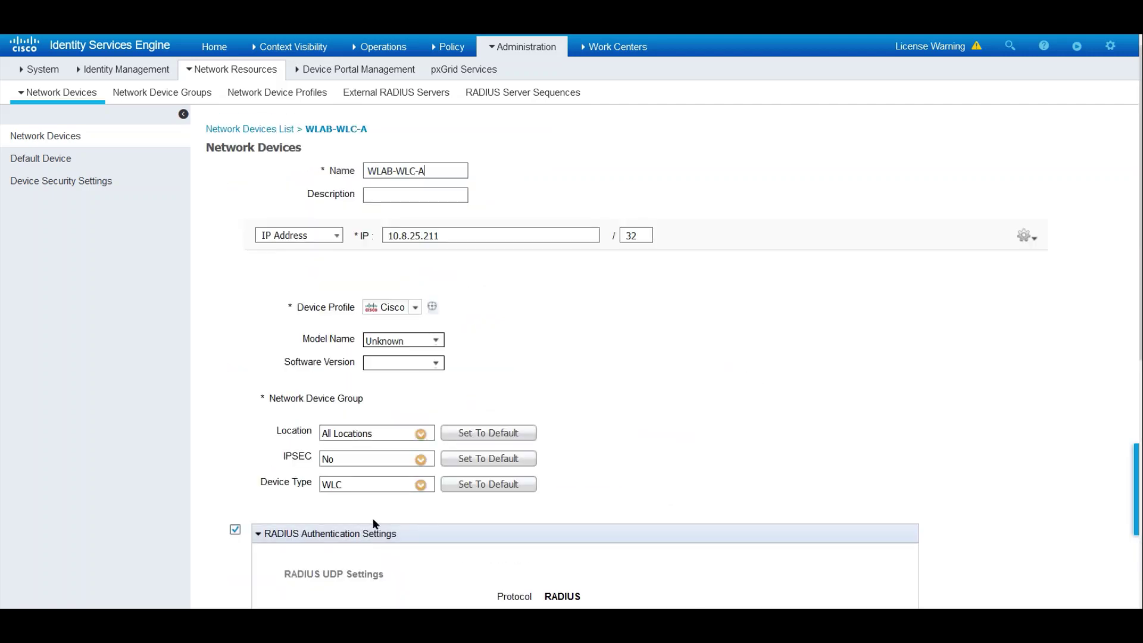
pyautogui.click(421, 484)
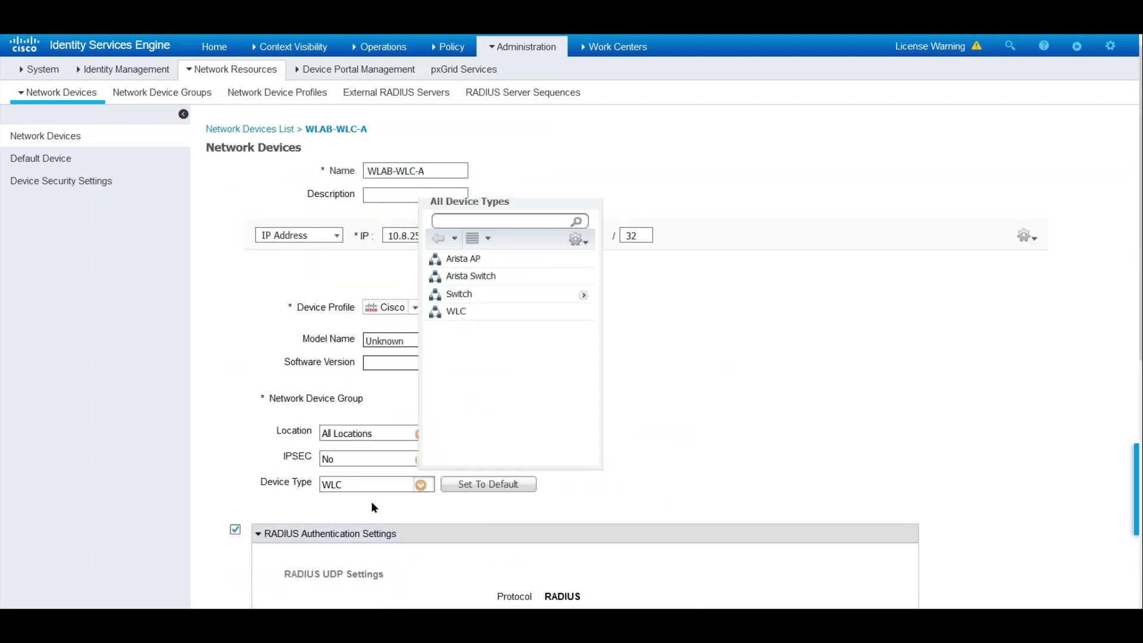
pyautogui.click(468, 313)
pyautogui.scroll(-8, 418, 482)
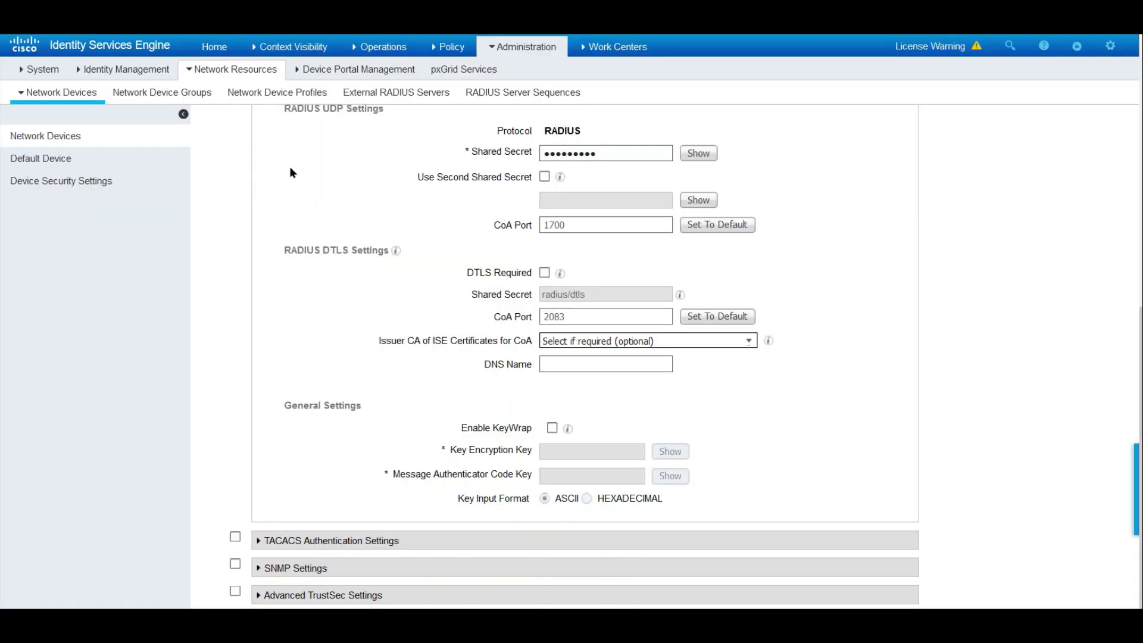
pyautogui.moveTo(451, 47)
pyautogui.click(464, 71)
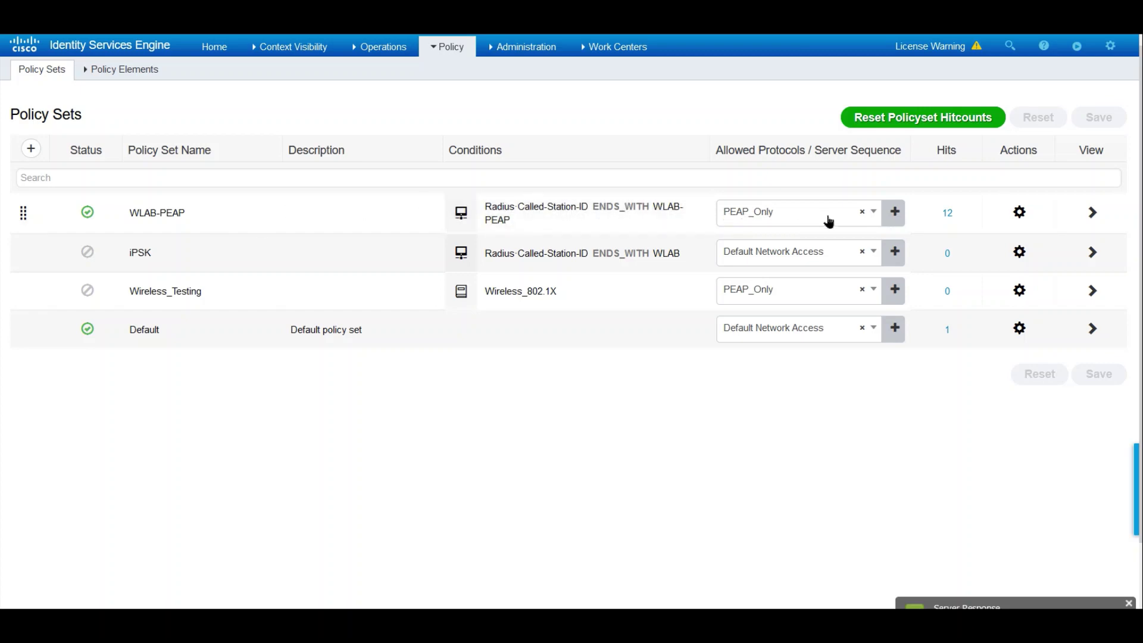
# - Expand WLAB-PEAP's authentication and authorization rules, confirming wlab-ad as the dot1x identity source
pyautogui.click(1092, 212)
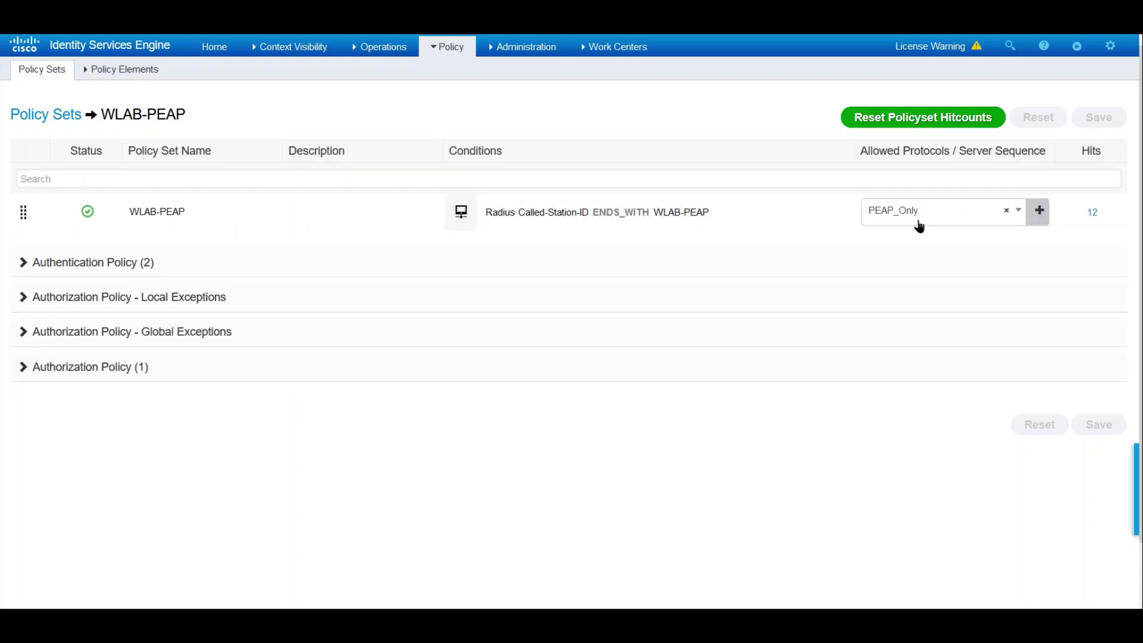
pyautogui.click(23, 262)
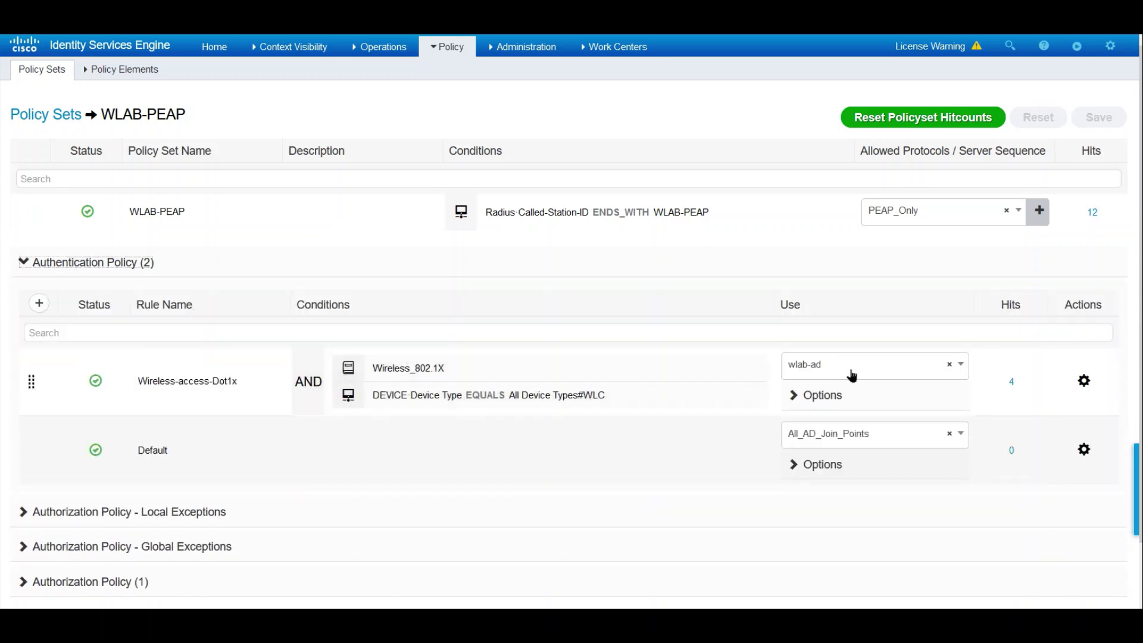
pyautogui.click(873, 372)
pyautogui.click(874, 372)
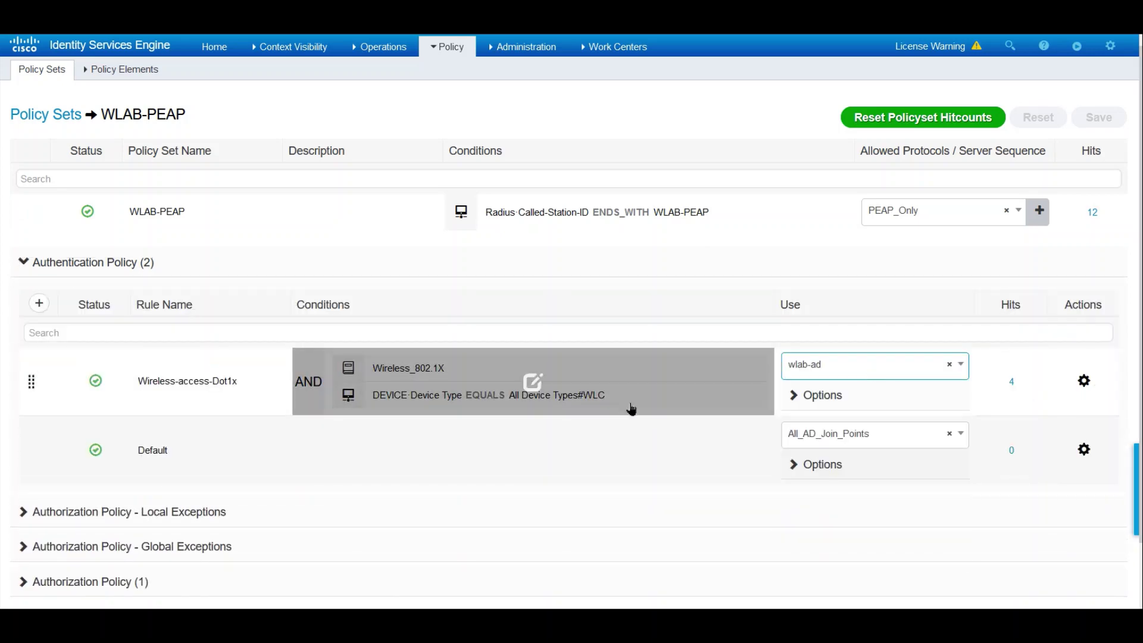
pyautogui.scroll(-2, 415, 439)
pyautogui.click(24, 494)
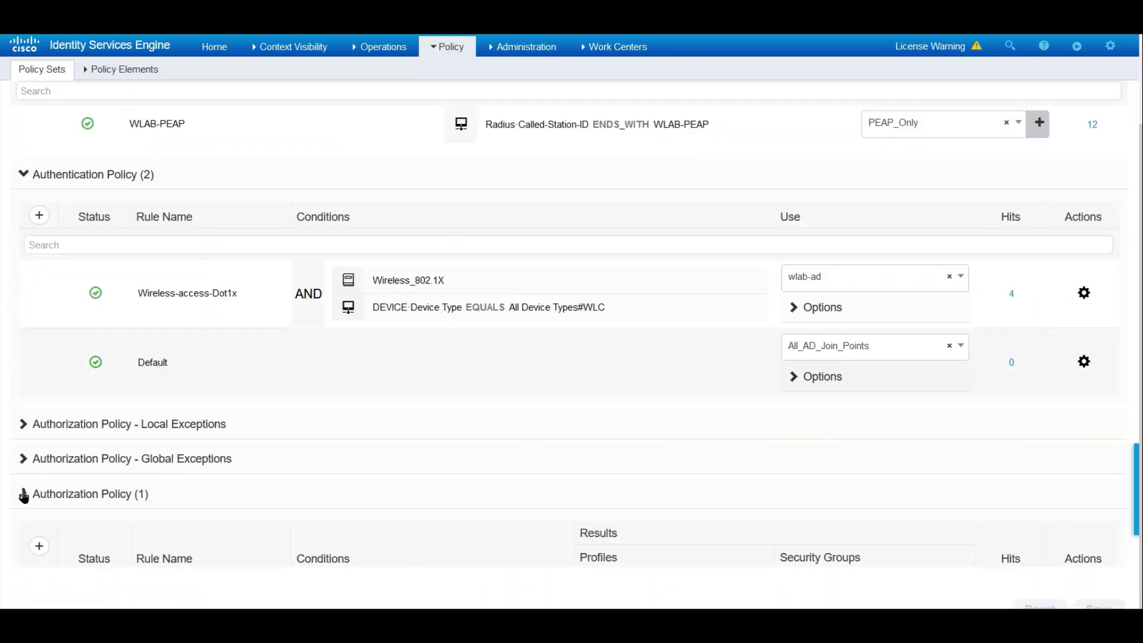
pyautogui.scroll(-1, 414, 397)
pyautogui.scroll(-1, 414, 397)
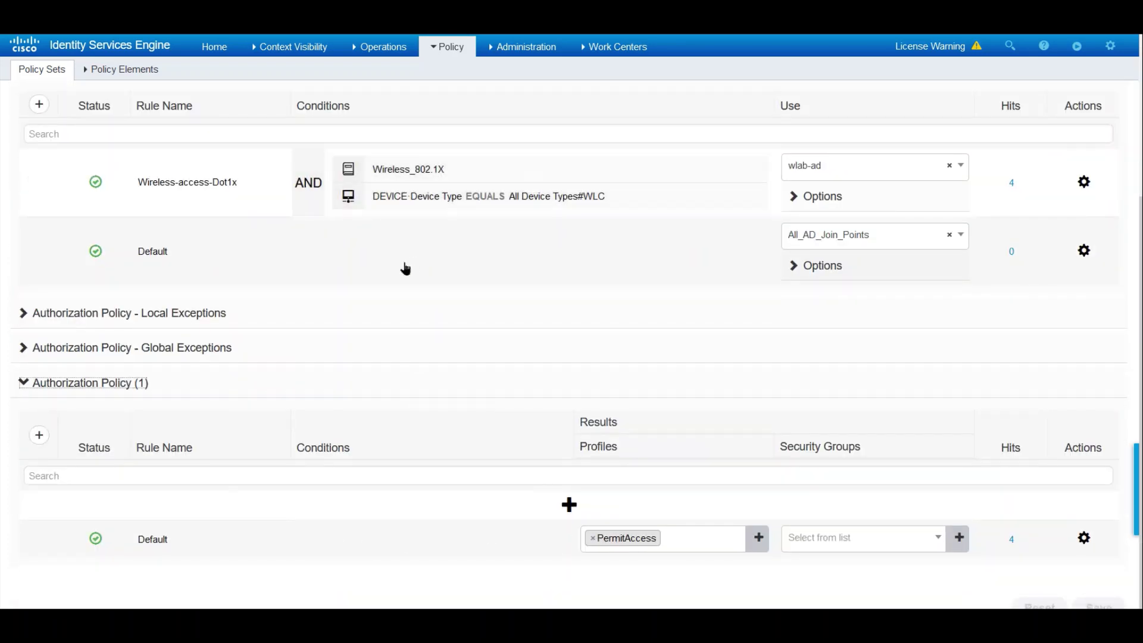
pyautogui.scroll(3, 406, 291)
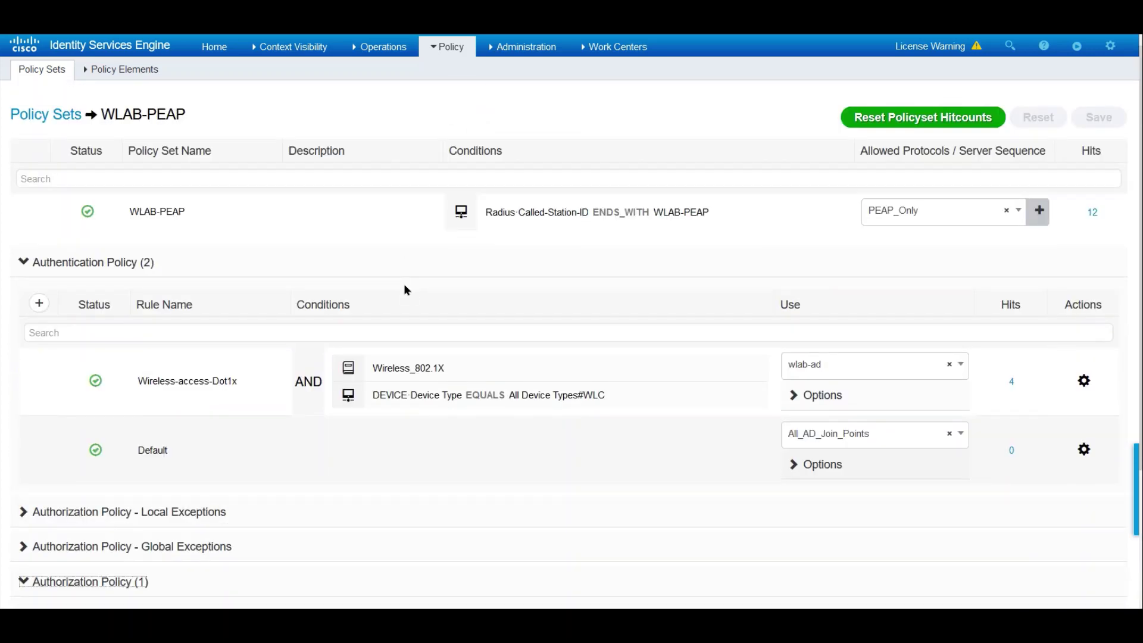
# - Filter the RADIUS Live Logs to the last 60 seconds and switch to the Windows client
pyautogui.moveTo(381, 48)
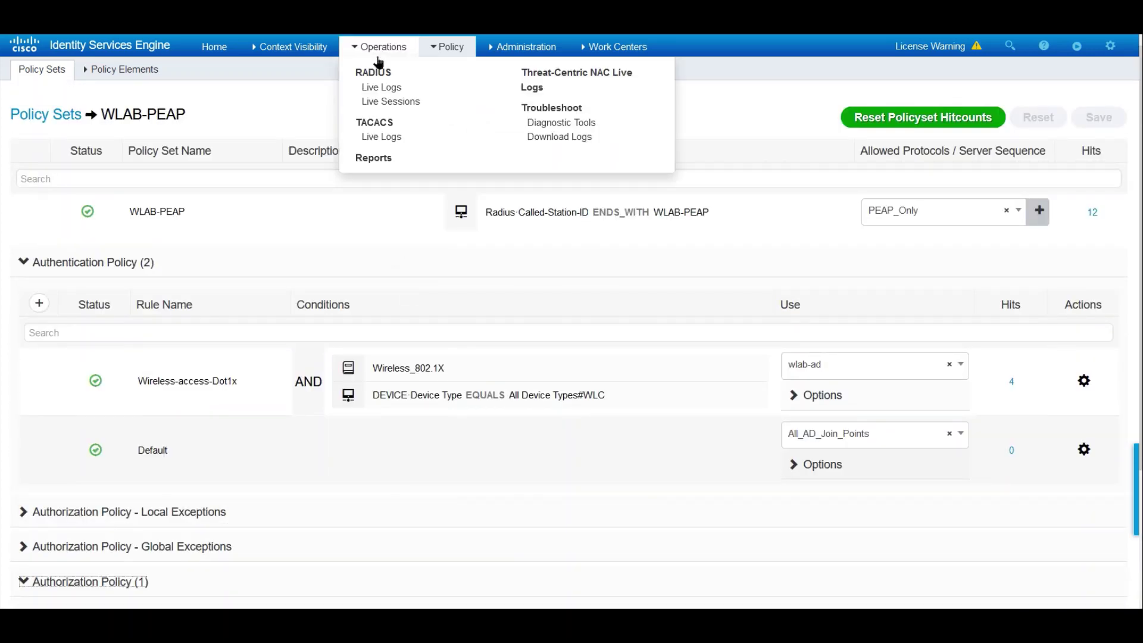
pyautogui.click(384, 87)
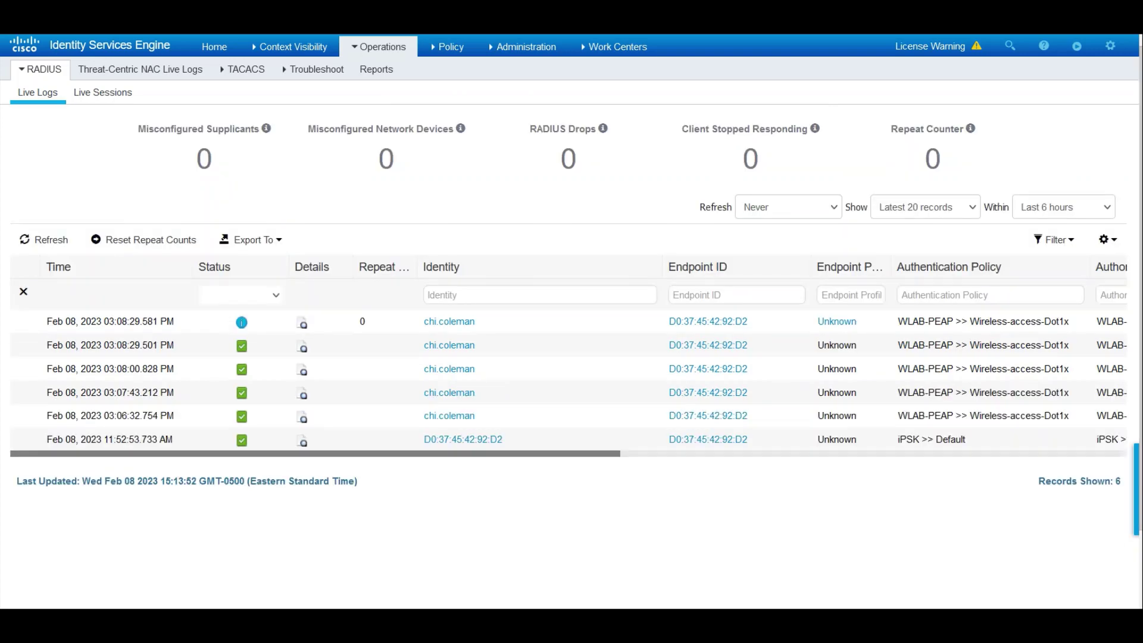
pyautogui.click(1051, 208)
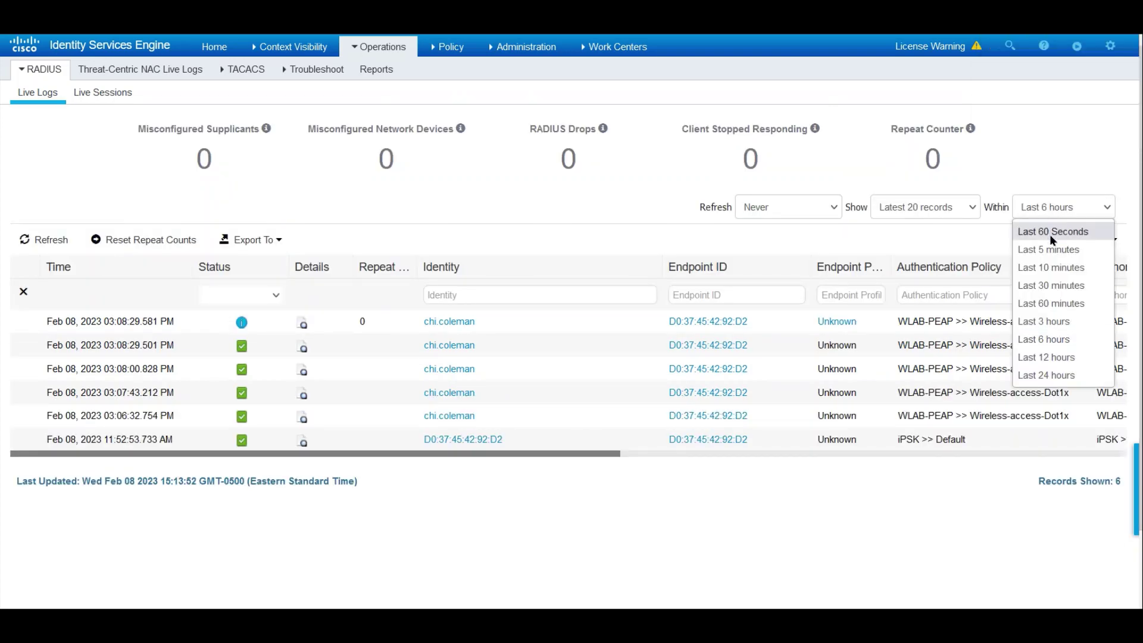
pyautogui.click(1050, 232)
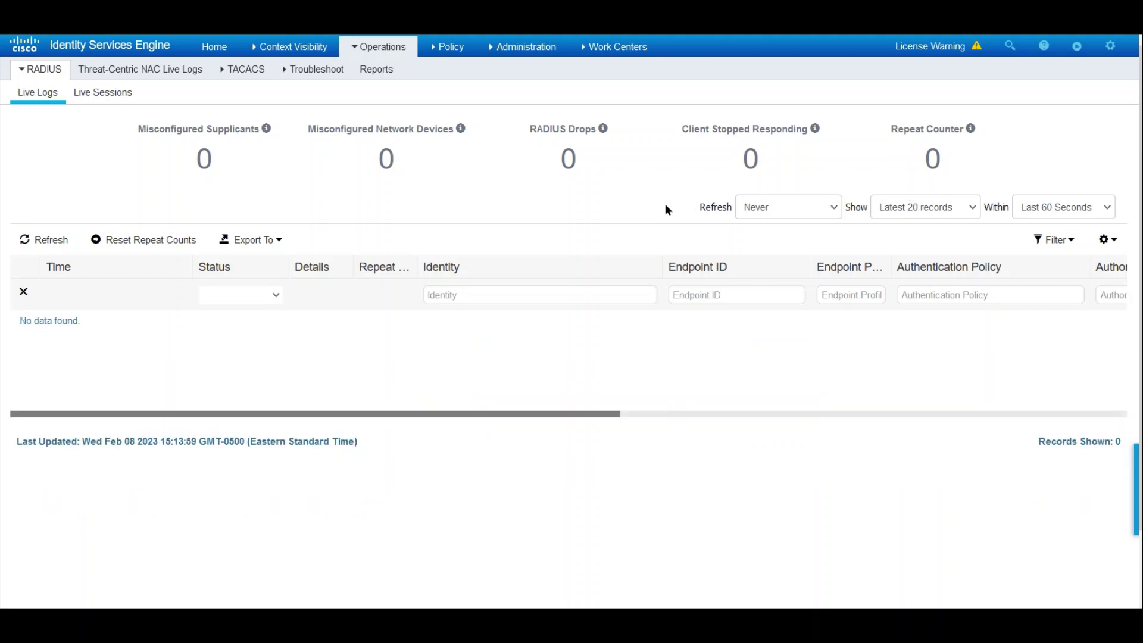
pyautogui.hotkey('alt', 'Tab')
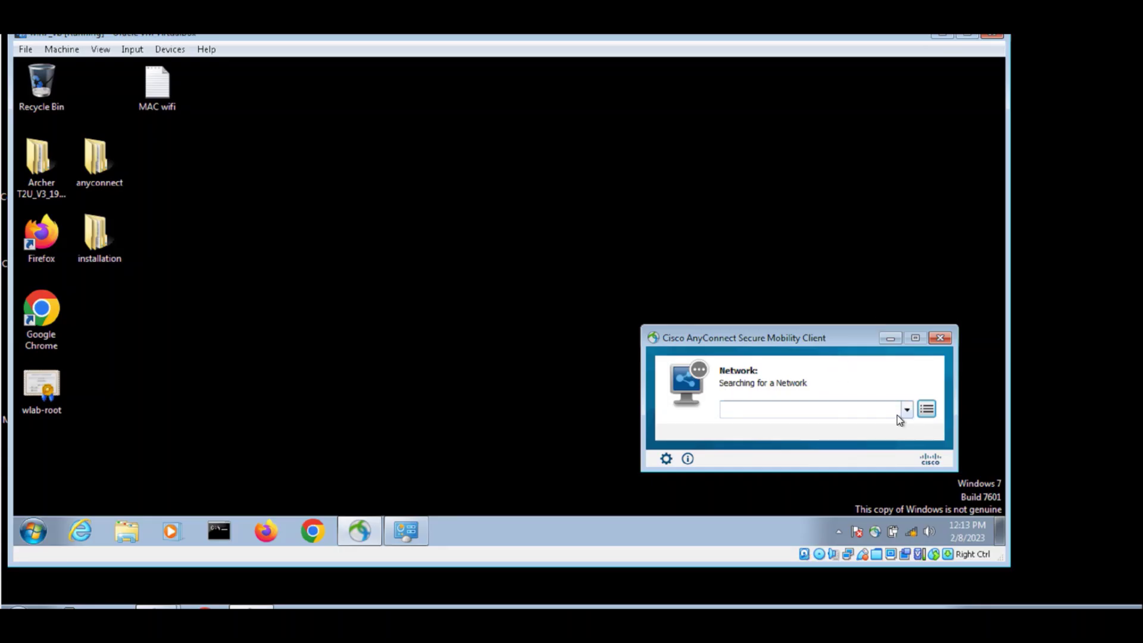
# - Select the WLAB-PEAP network and set its EAP method to PEAP
pyautogui.click(906, 409)
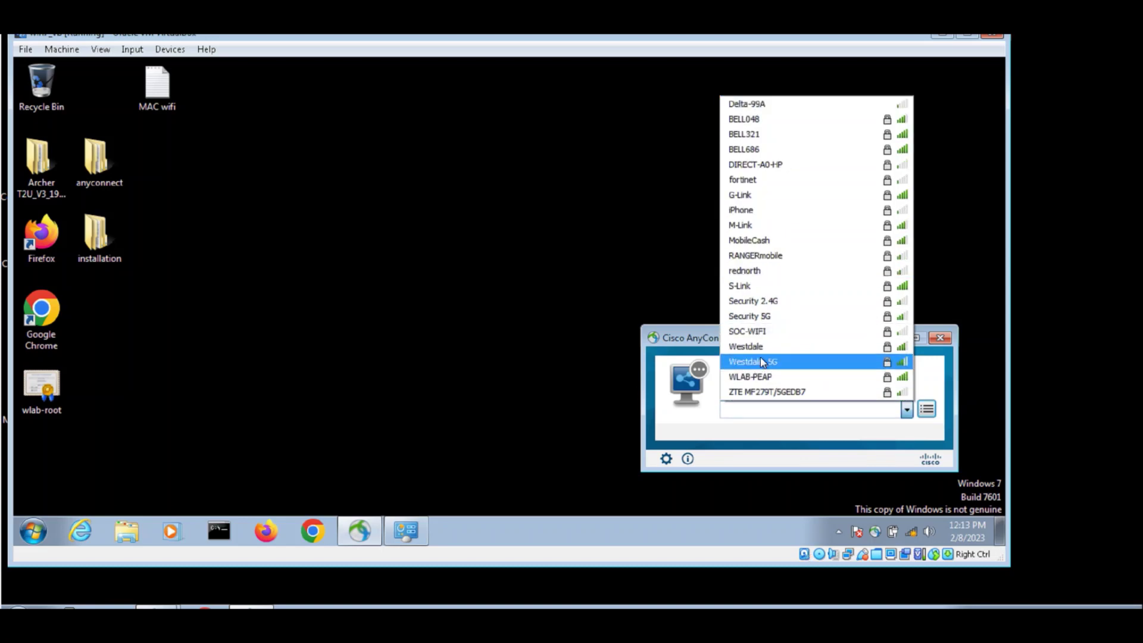
pyautogui.click(764, 377)
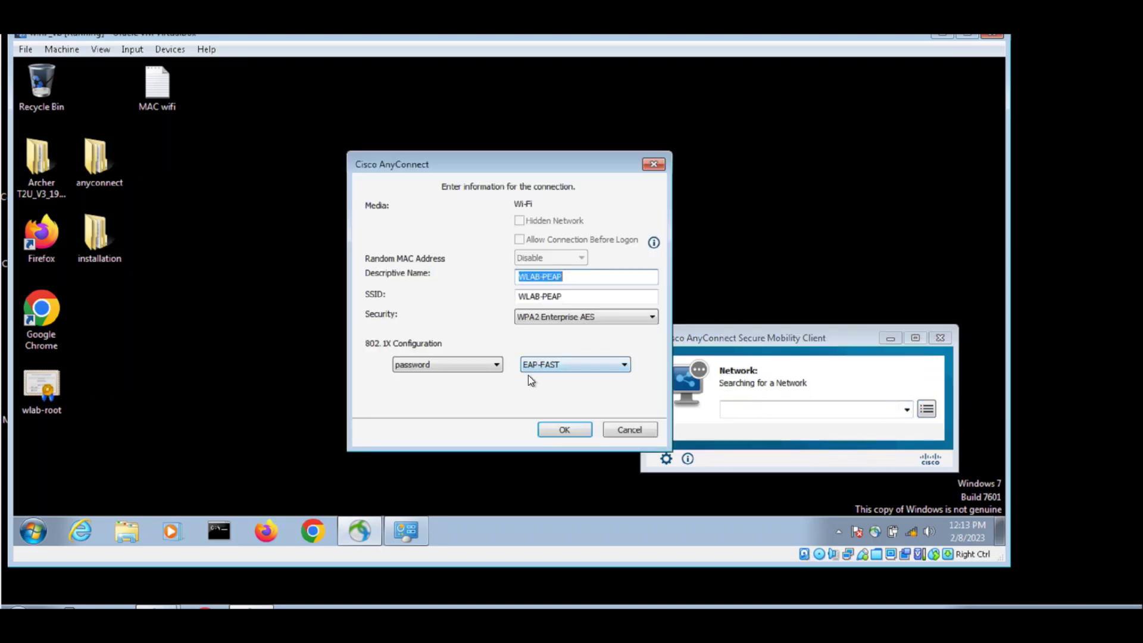
pyautogui.click(545, 365)
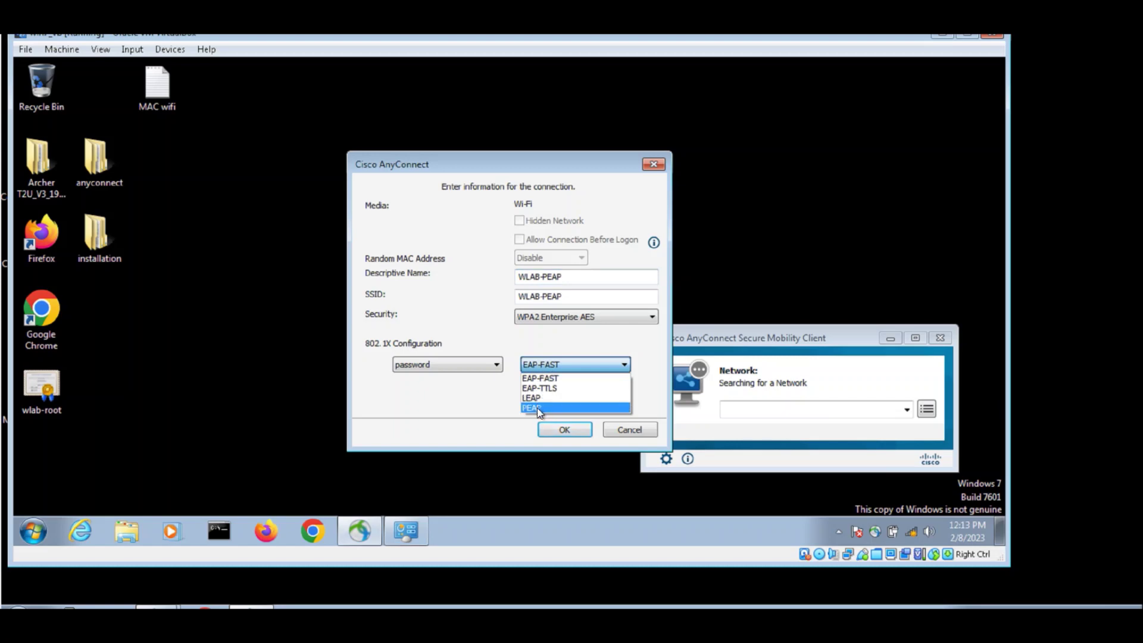
pyautogui.click(539, 403)
pyautogui.click(565, 430)
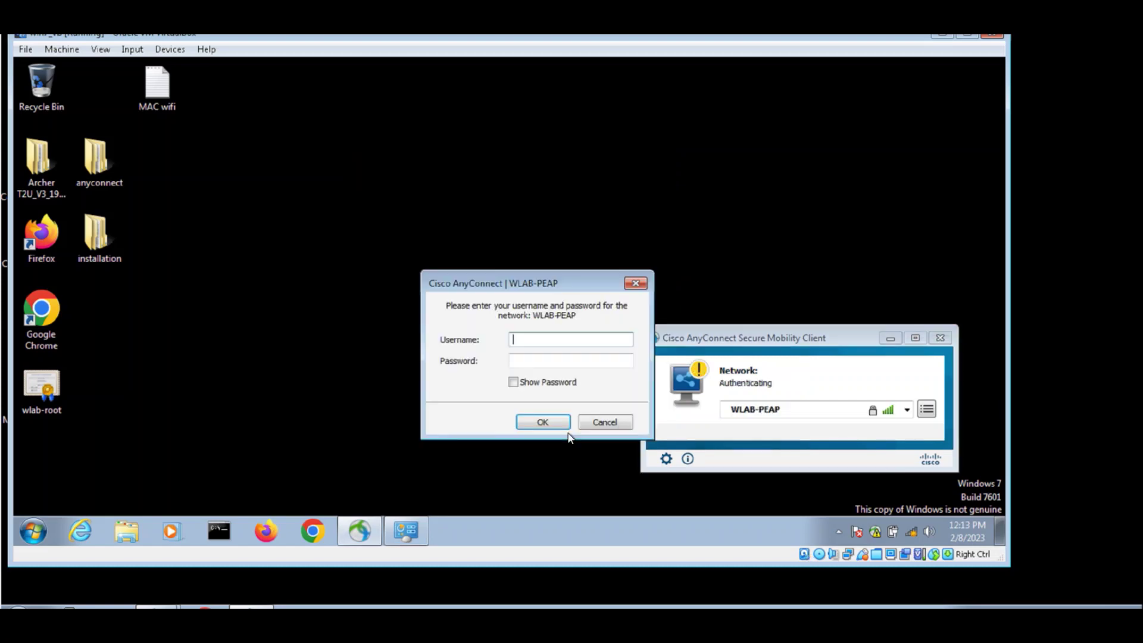
# - Enter the username and password, trust the ISE server certificate, and re-submit the password
pyautogui.click(570, 360)
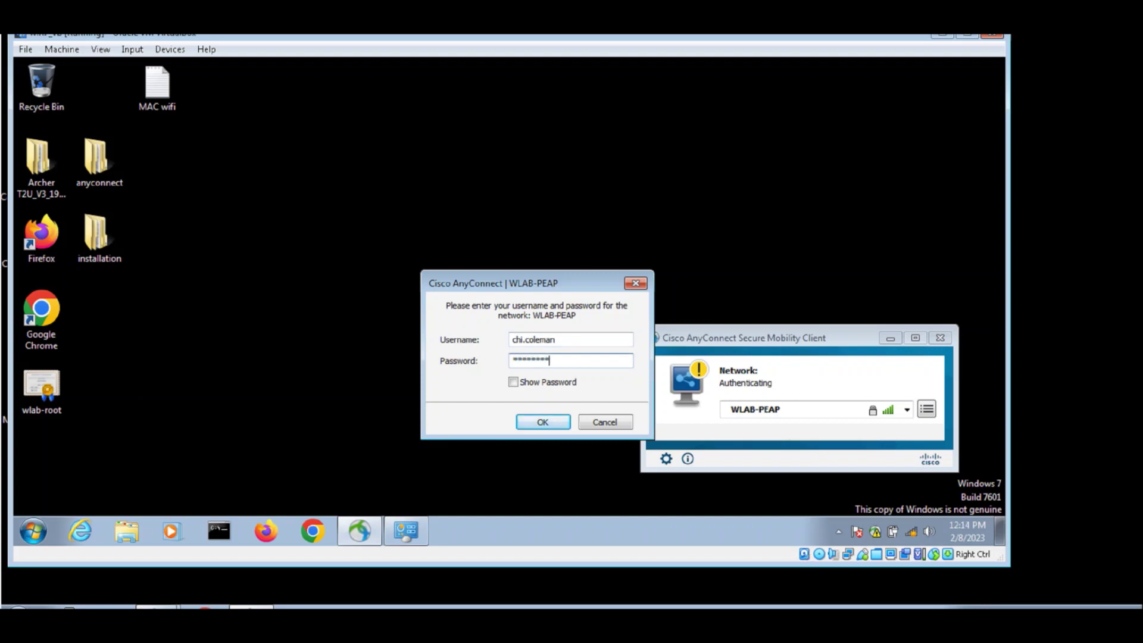
pyautogui.press('Return')
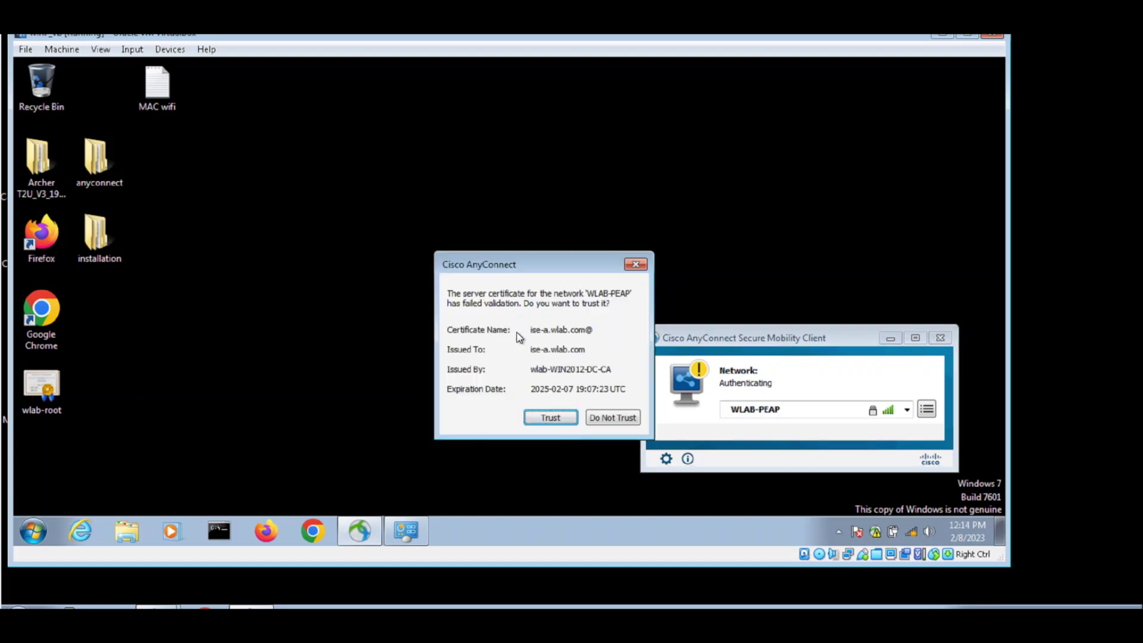
pyautogui.click(551, 418)
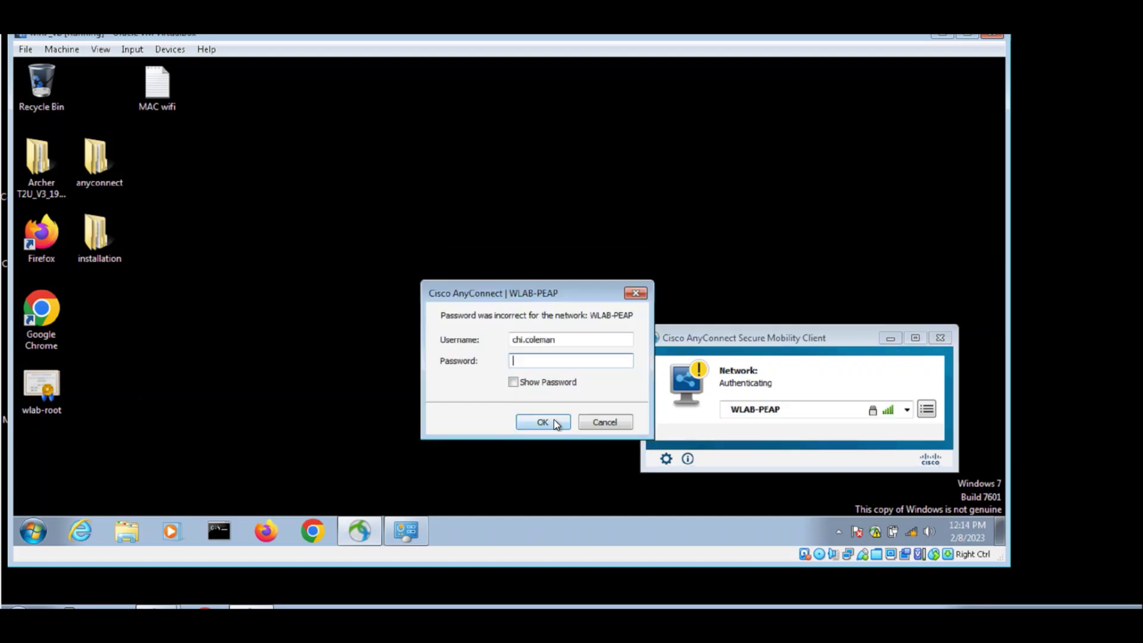
pyautogui.write('*******')
pyautogui.click(543, 424)
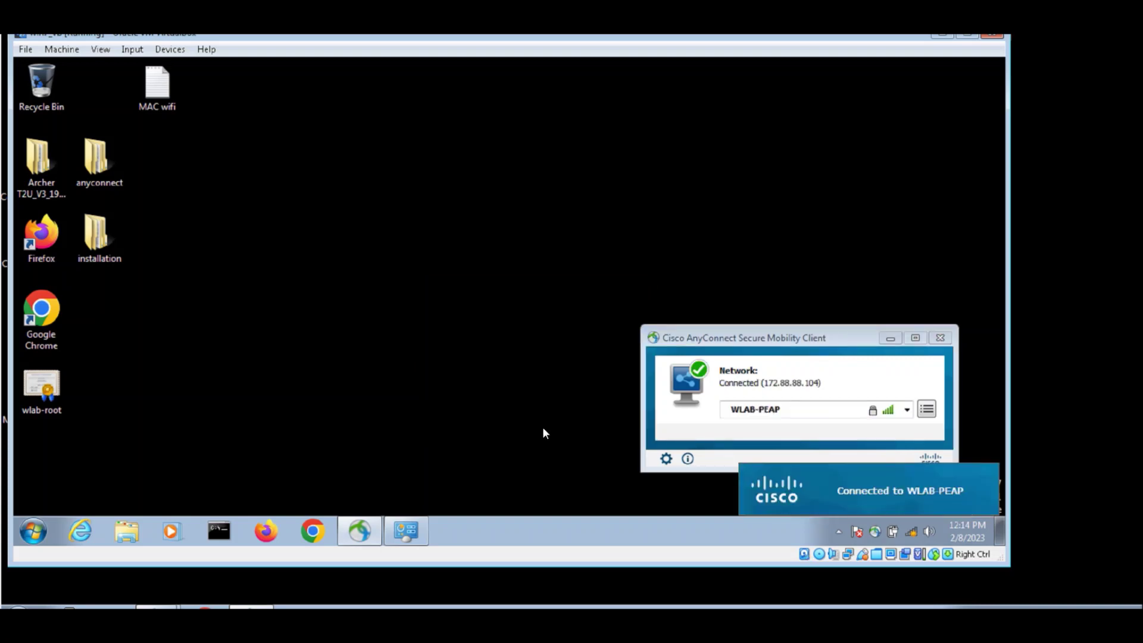
pyautogui.click(800, 374)
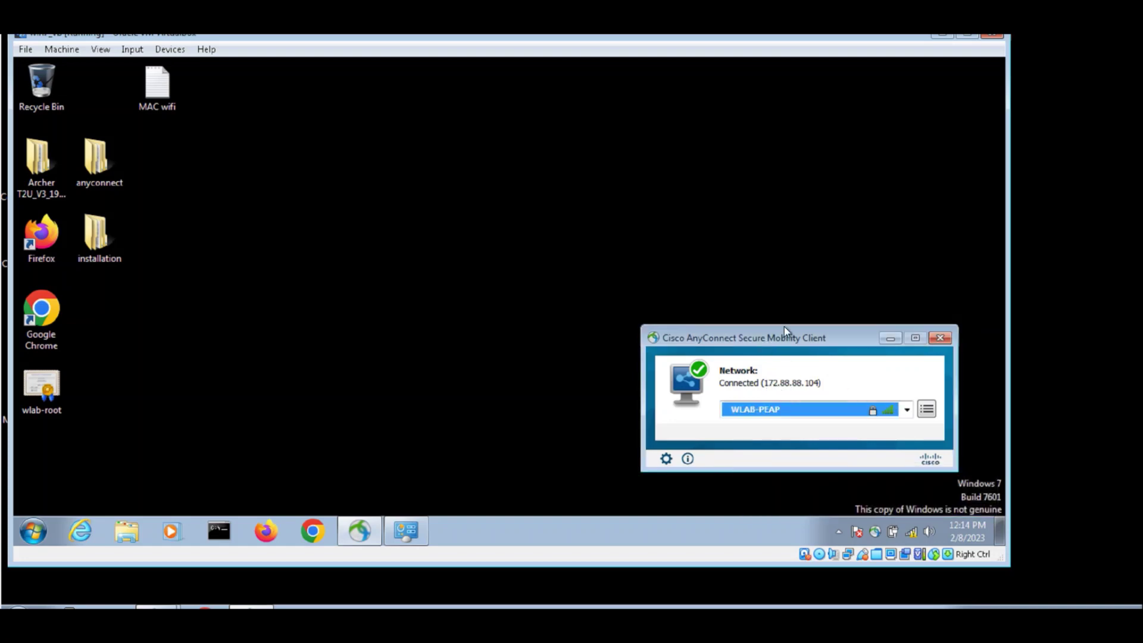
pyautogui.click(1034, 74)
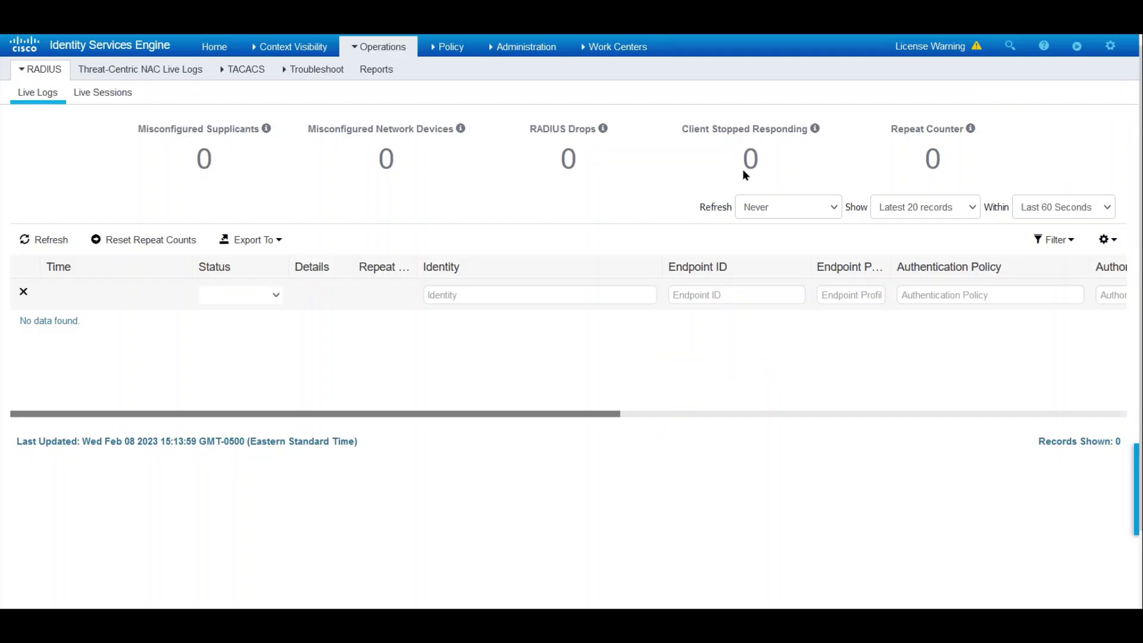
# - Refresh the RADIUS Live Logs and open the newest record's authentication detail report
pyautogui.click(31, 238)
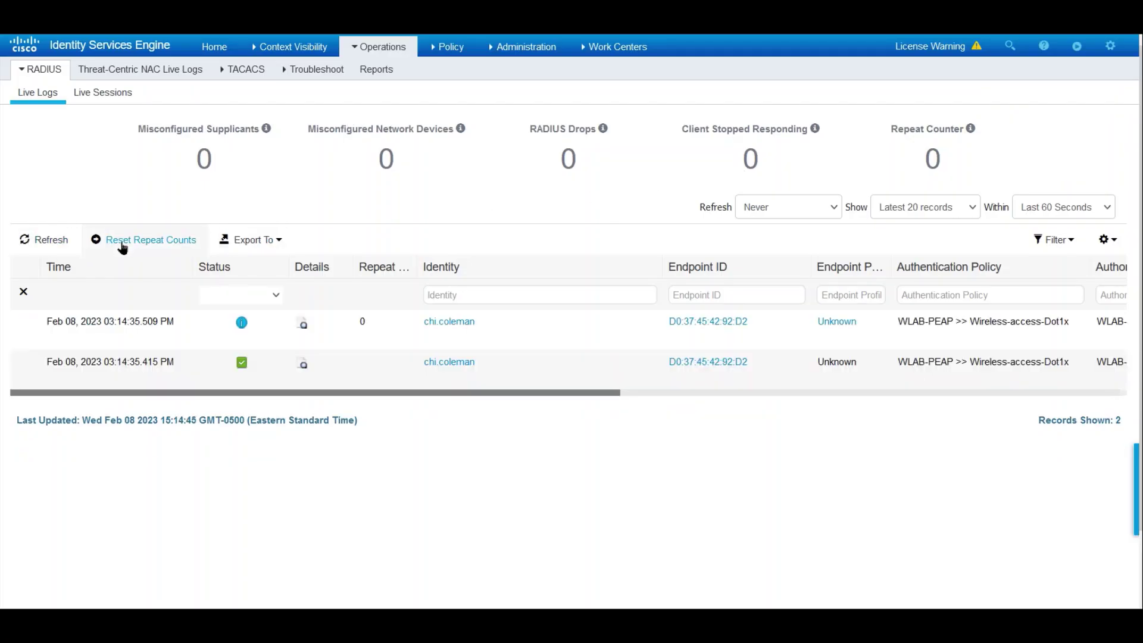
pyautogui.click(302, 323)
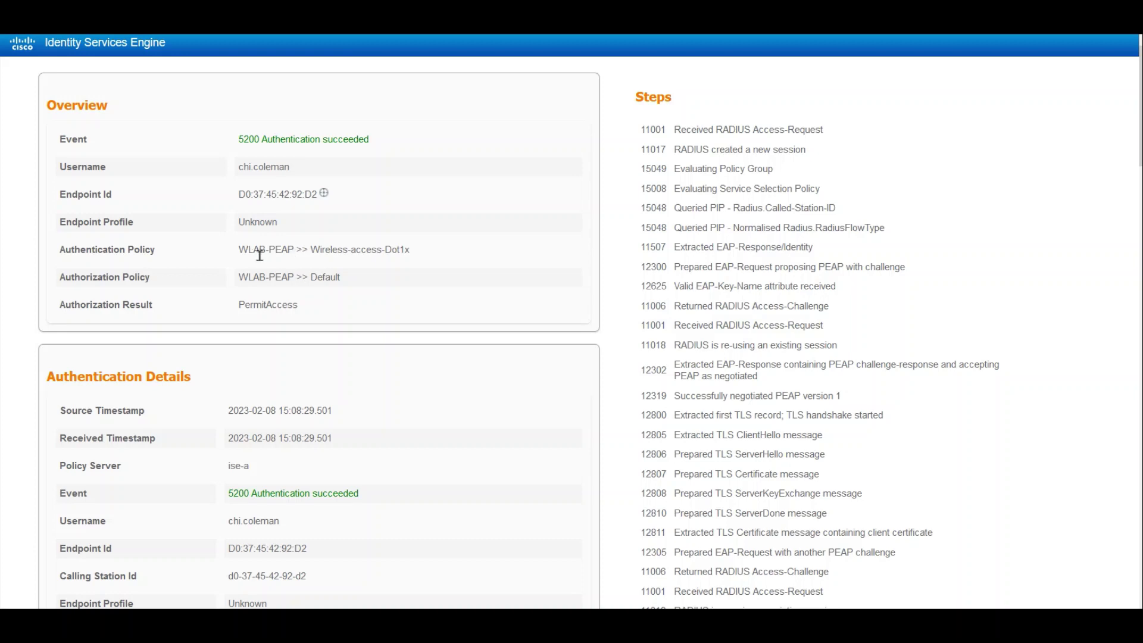
pyautogui.moveTo(252, 255); pyautogui.dragTo(438, 251)
pyautogui.click(438, 252)
pyautogui.scroll(-3, 442, 330)
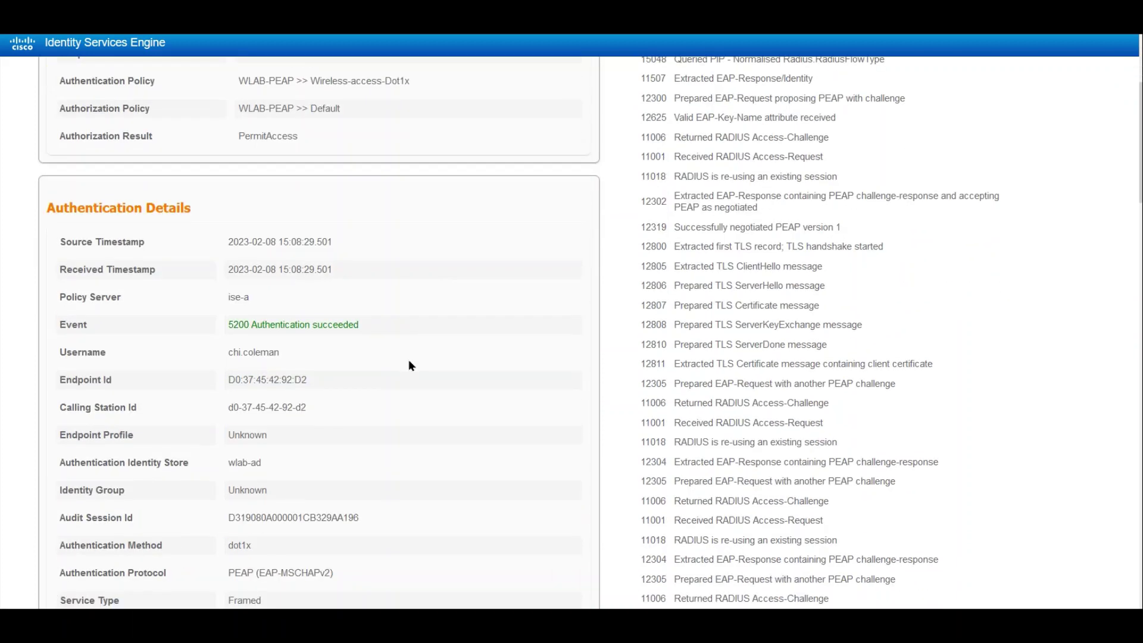
pyautogui.scroll(-2, 349, 382)
# - Check the report's wlab-ad identity store and WLAB.COM join point values
pyautogui.moveTo(333, 489); pyautogui.dragTo(223, 495)
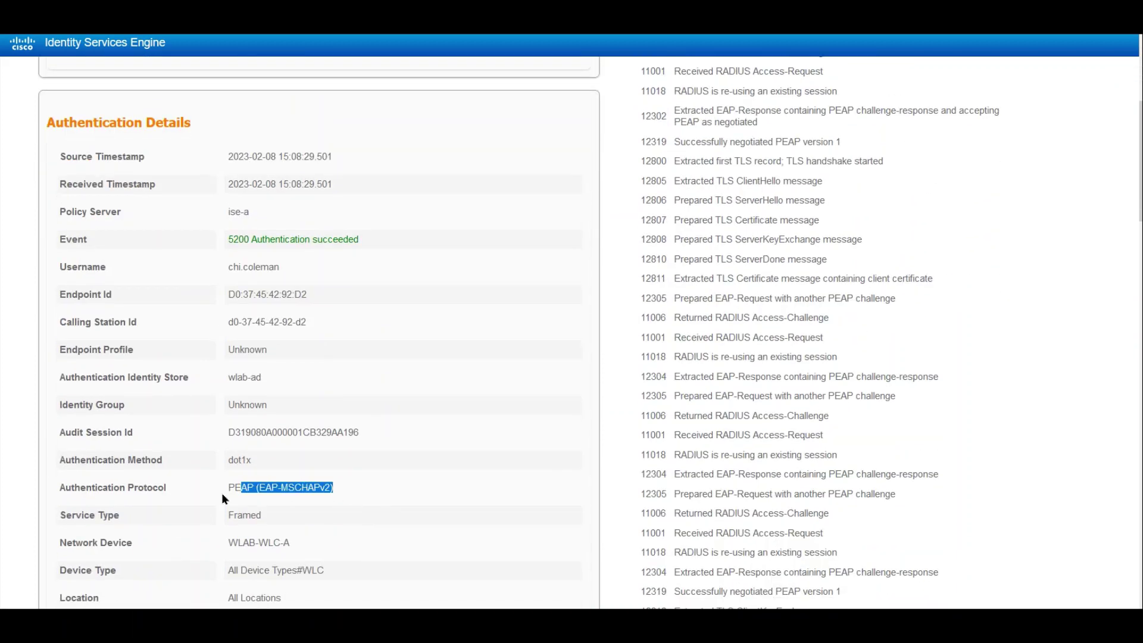
pyautogui.scroll(-7, 466, 480)
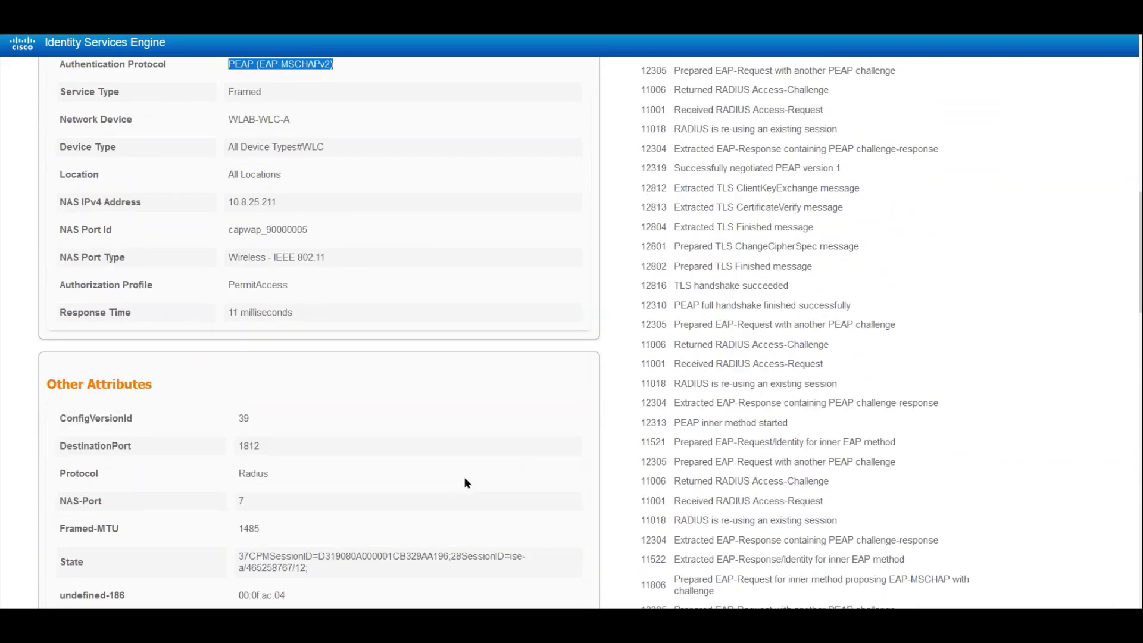
pyautogui.scroll(-7, 466, 481)
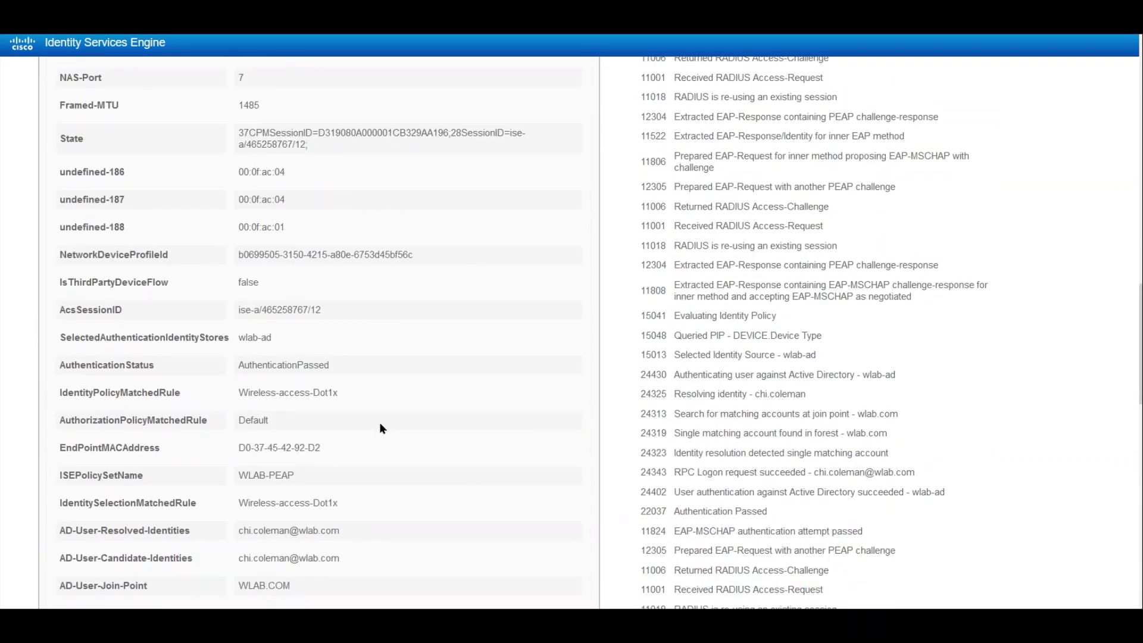
pyautogui.moveTo(275, 338); pyautogui.dragTo(153, 337)
pyautogui.click(460, 340)
pyautogui.scroll(-3, 464, 344)
pyautogui.scroll(-2, 462, 344)
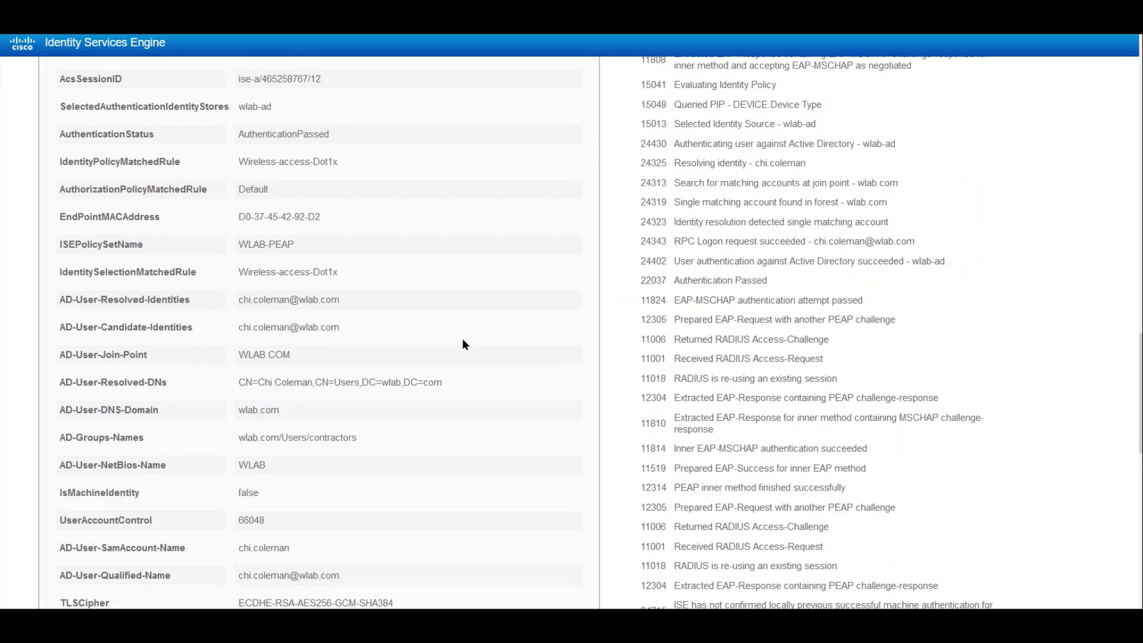
pyautogui.moveTo(444, 359); pyautogui.dragTo(212, 361)
pyautogui.moveTo(293, 332); pyautogui.dragTo(214, 327)
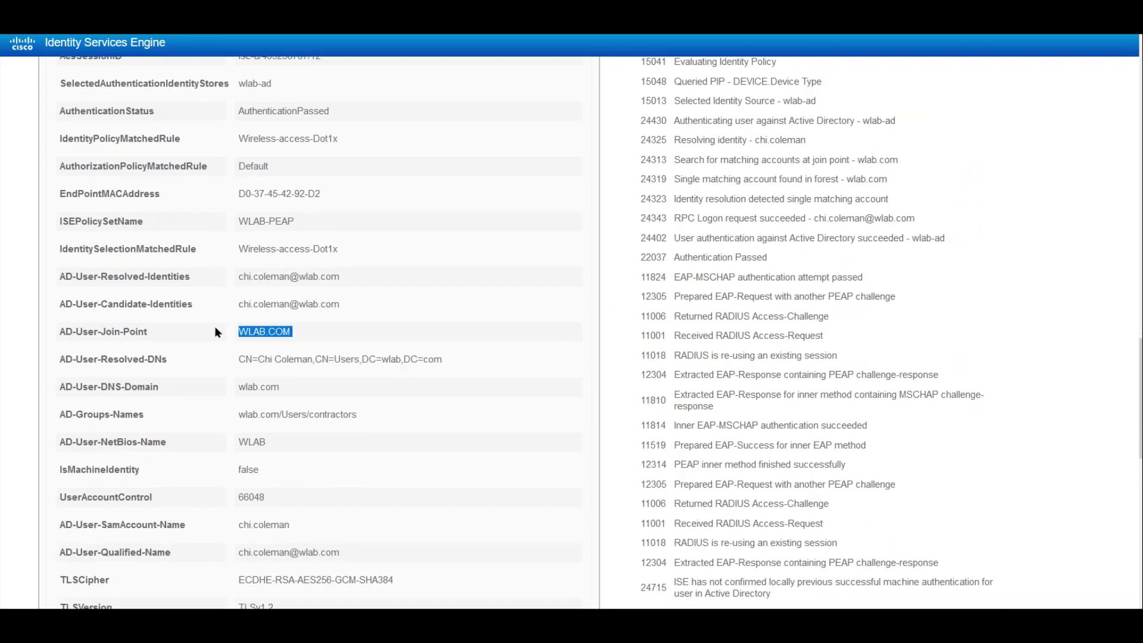
pyautogui.click(375, 338)
# - Check the report's CiscoAVPair attribute values and TLSv1.2 version
pyautogui.scroll(-3, 393, 336)
pyautogui.scroll(-3, 416, 398)
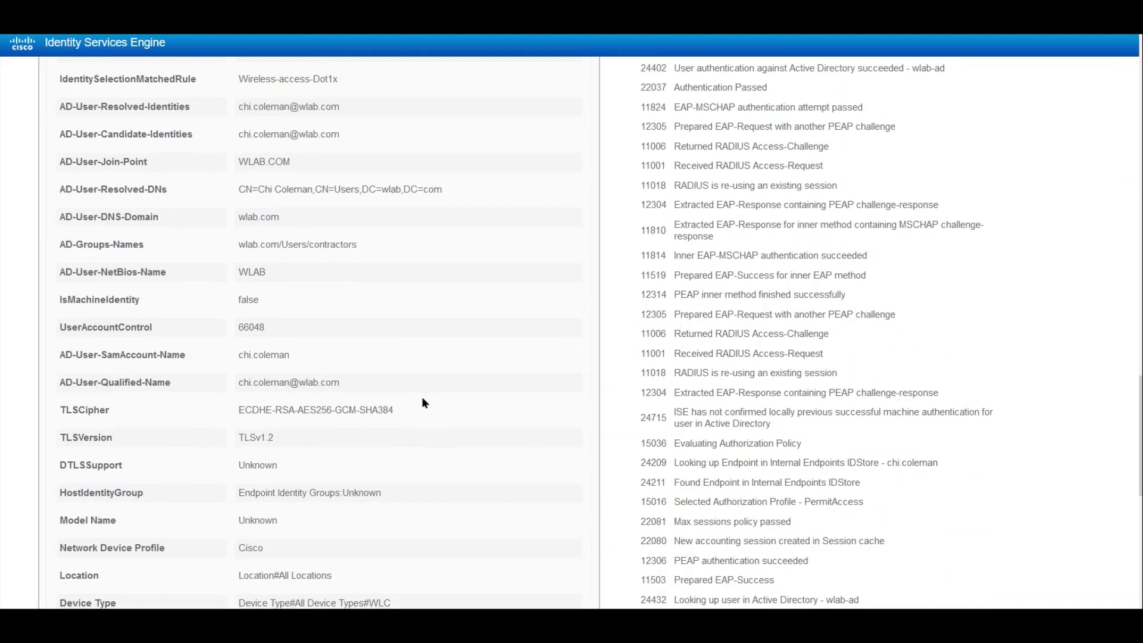
pyautogui.scroll(-3, 433, 409)
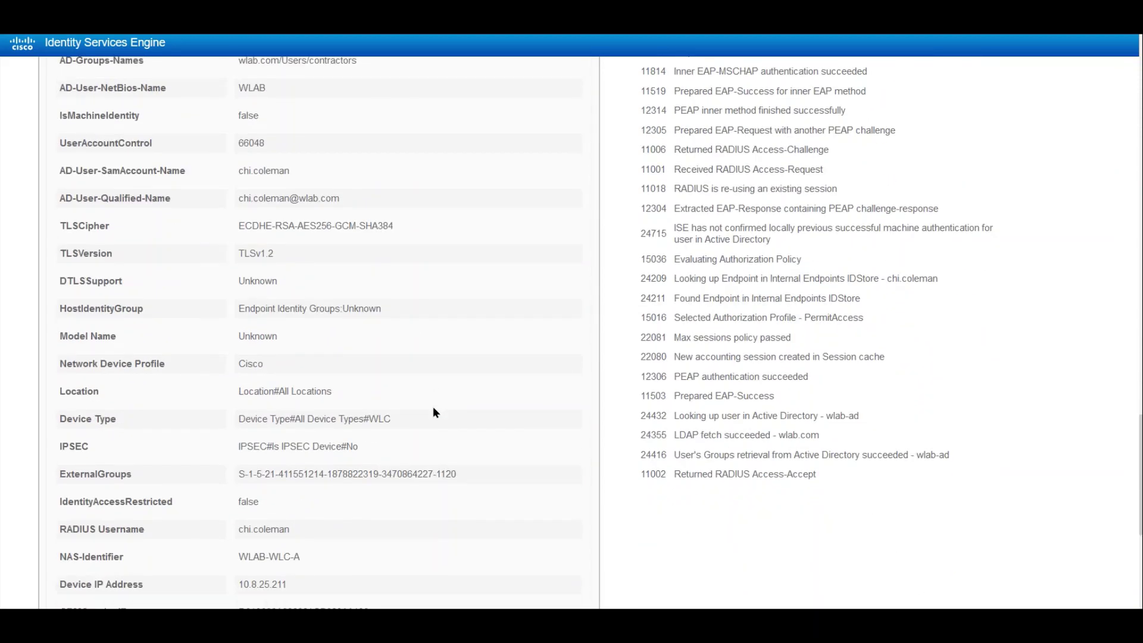
pyautogui.scroll(-2, 436, 412)
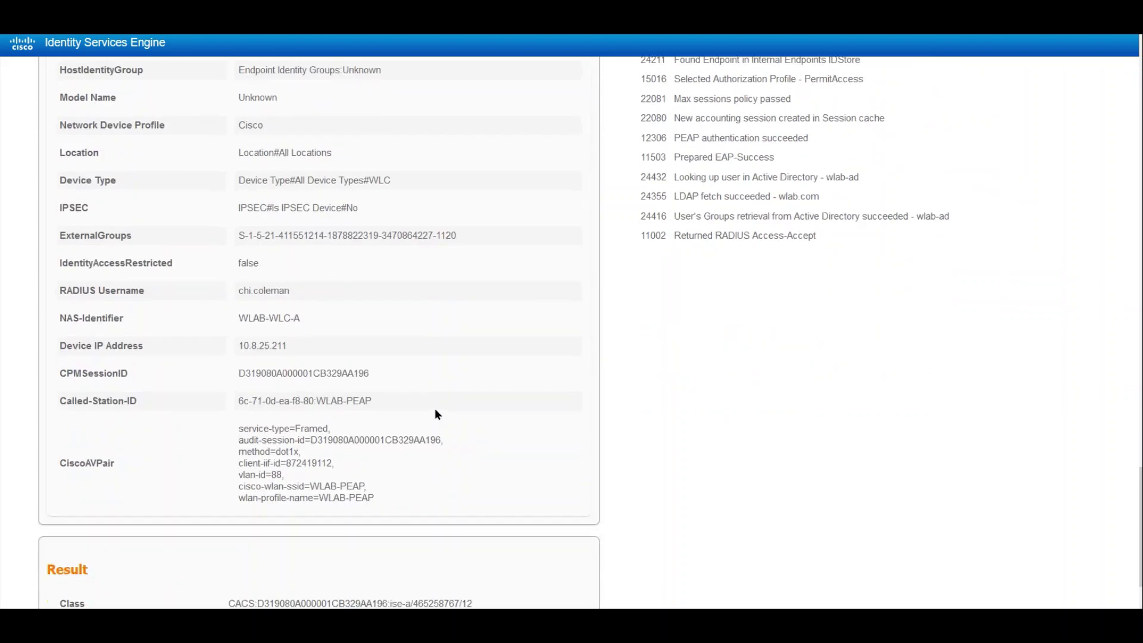
pyautogui.scroll(-3, 435, 411)
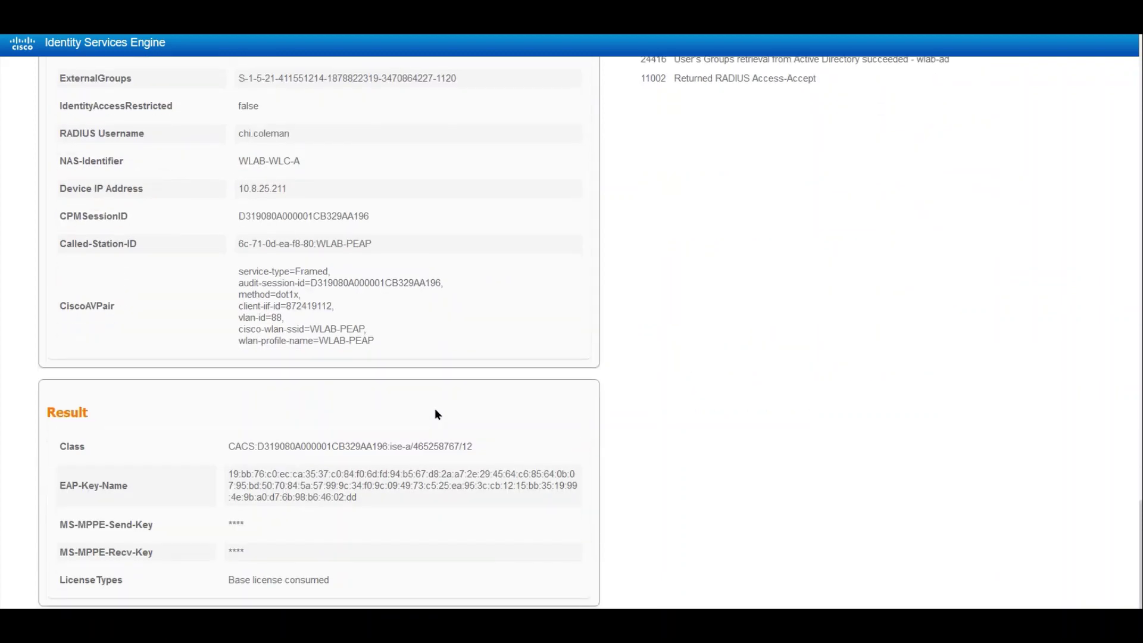
pyautogui.scroll(3, 435, 411)
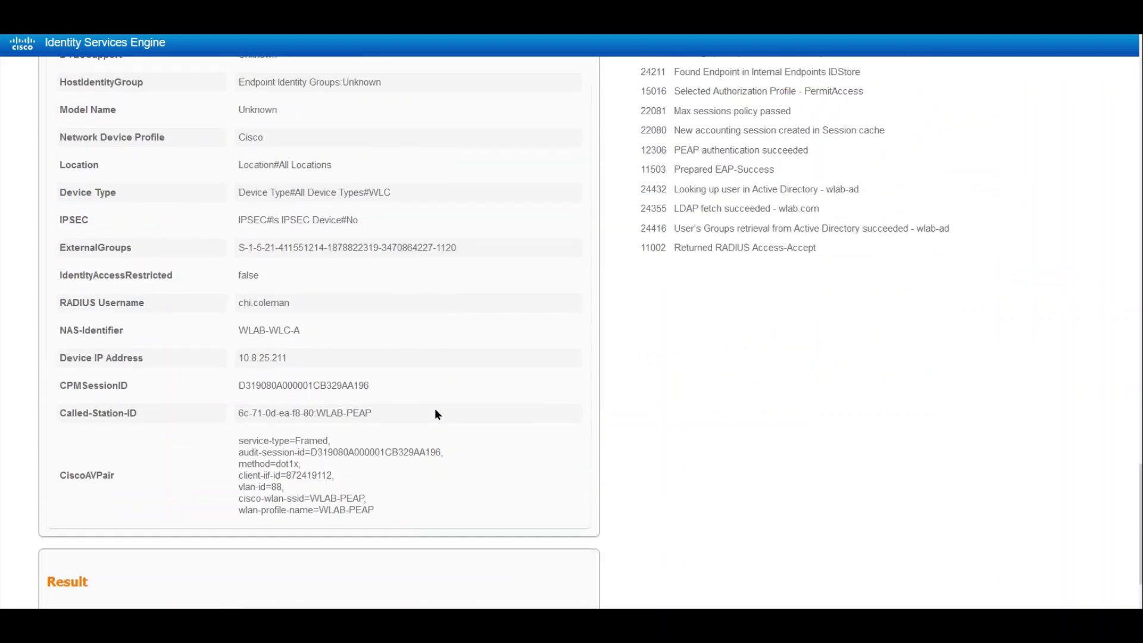
pyautogui.moveTo(378, 508); pyautogui.dragTo(238, 442)
pyautogui.click(403, 485)
pyautogui.scroll(4, 441, 471)
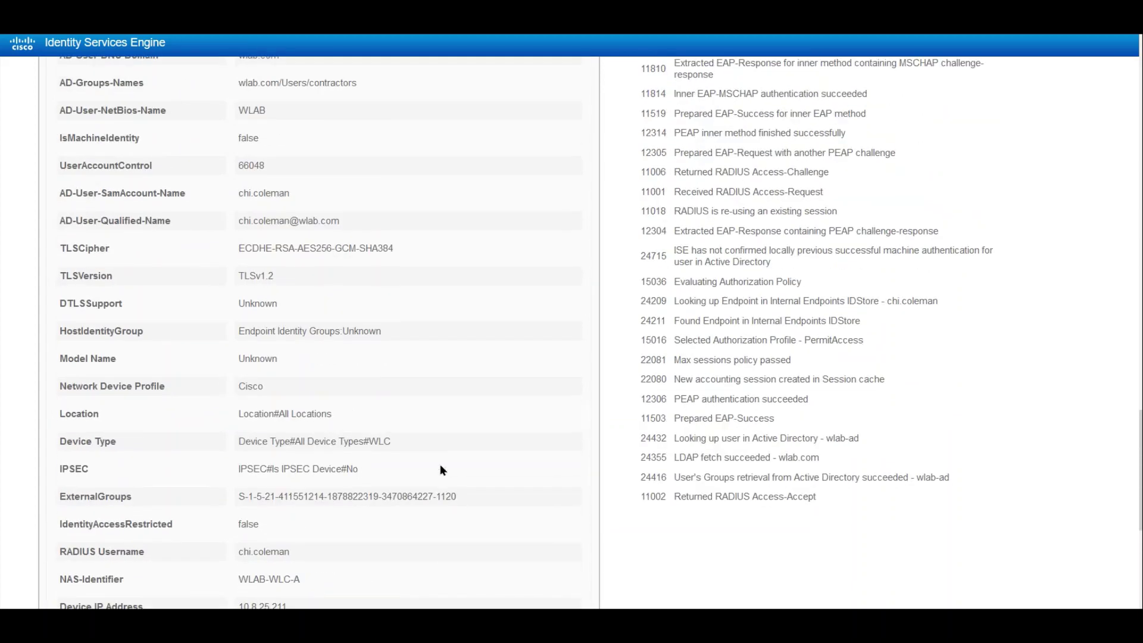
pyautogui.scroll(4, 441, 471)
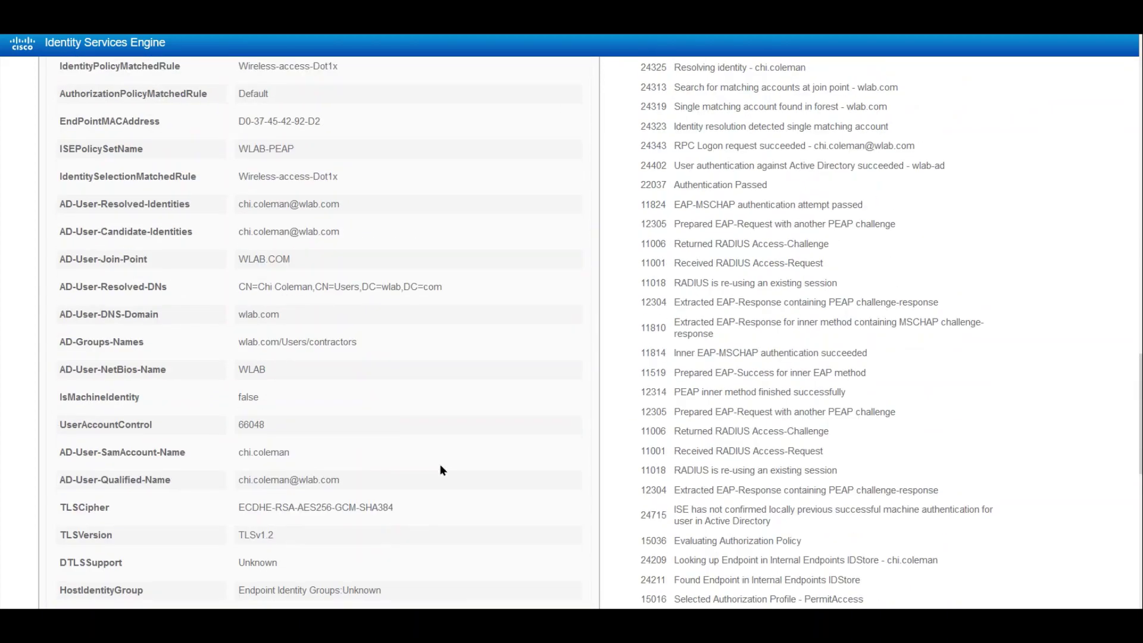
pyautogui.doubleClick(245, 534)
pyautogui.click(332, 444)
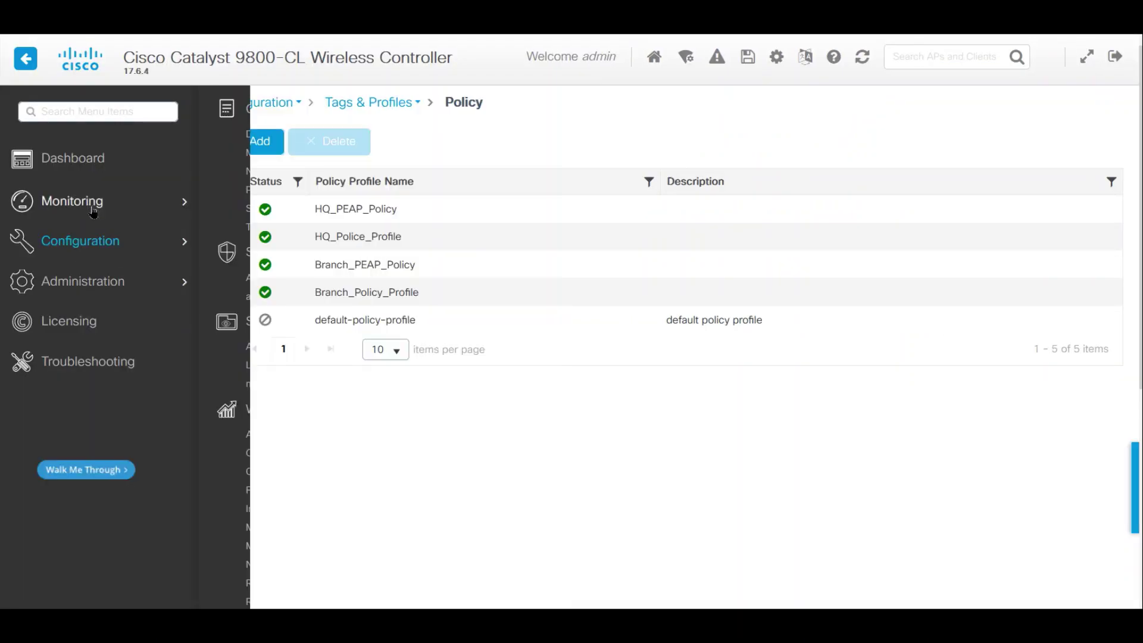
# - Open Monitoring > Wireless > Clients and the 360 view of WLAB-PEAP client 172.88.88.104
pyautogui.moveTo(94, 213)
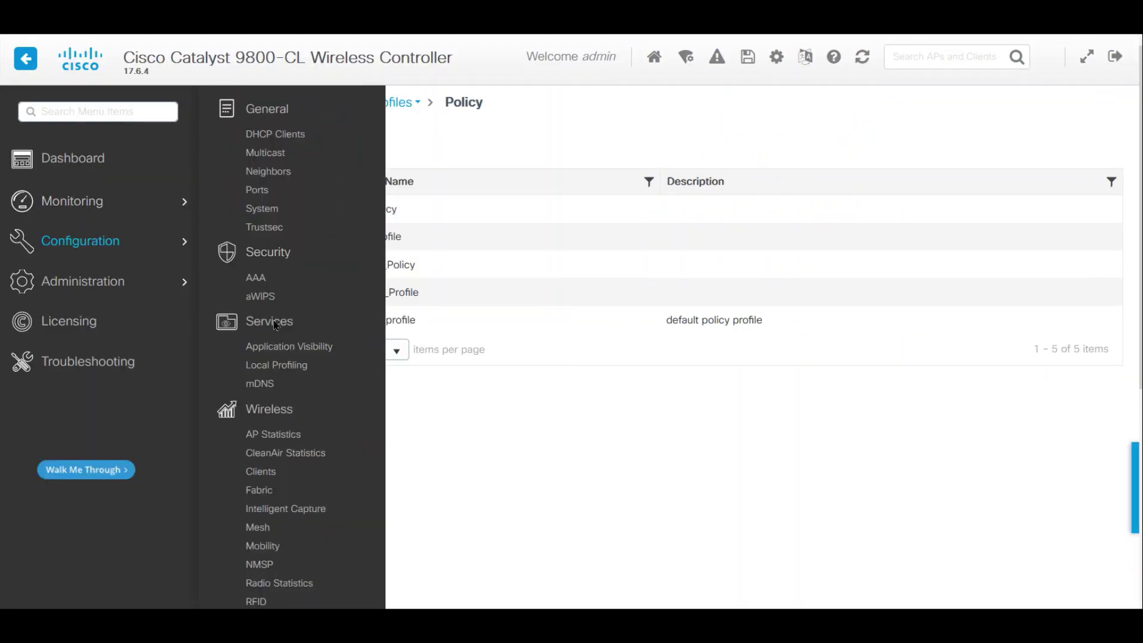
pyautogui.click(268, 472)
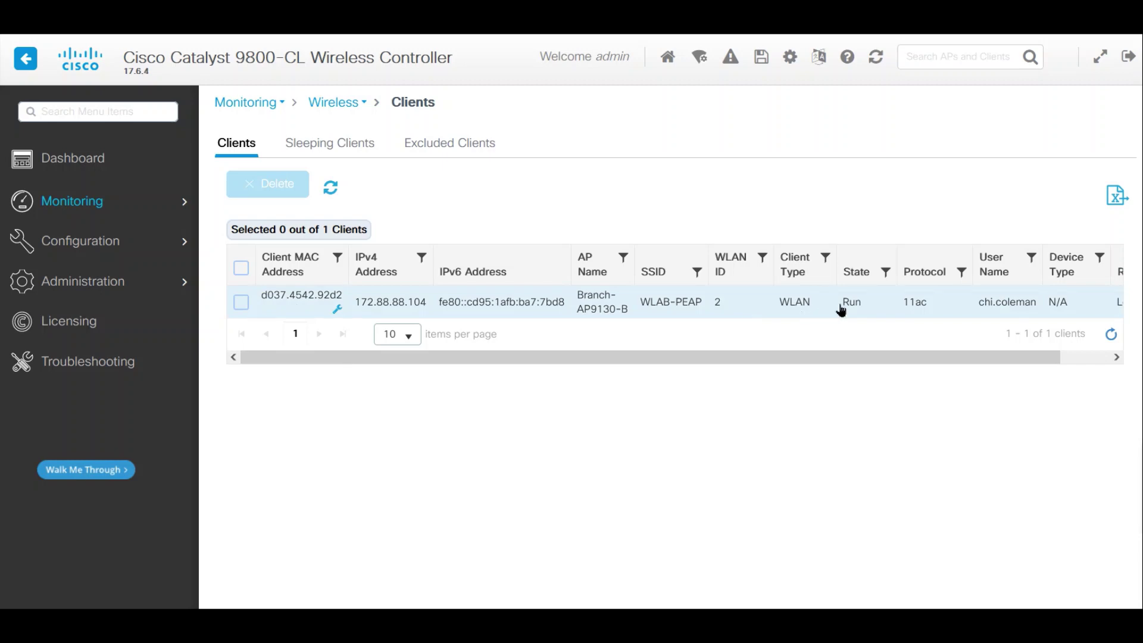
pyautogui.moveTo(760, 357); pyautogui.dragTo(658, 367)
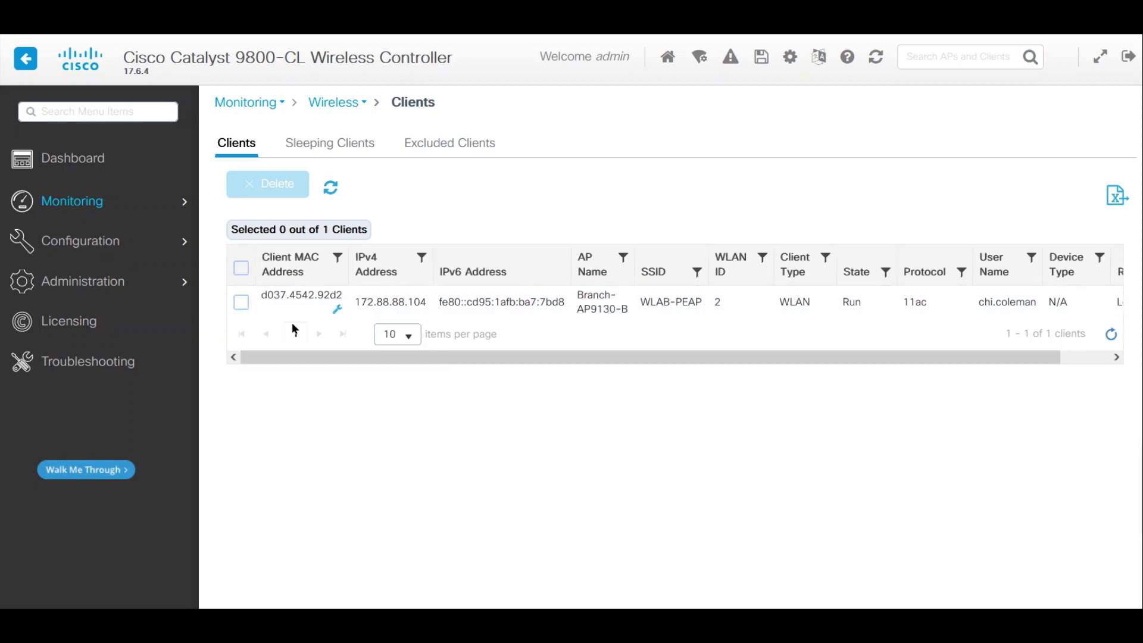
pyautogui.click(306, 299)
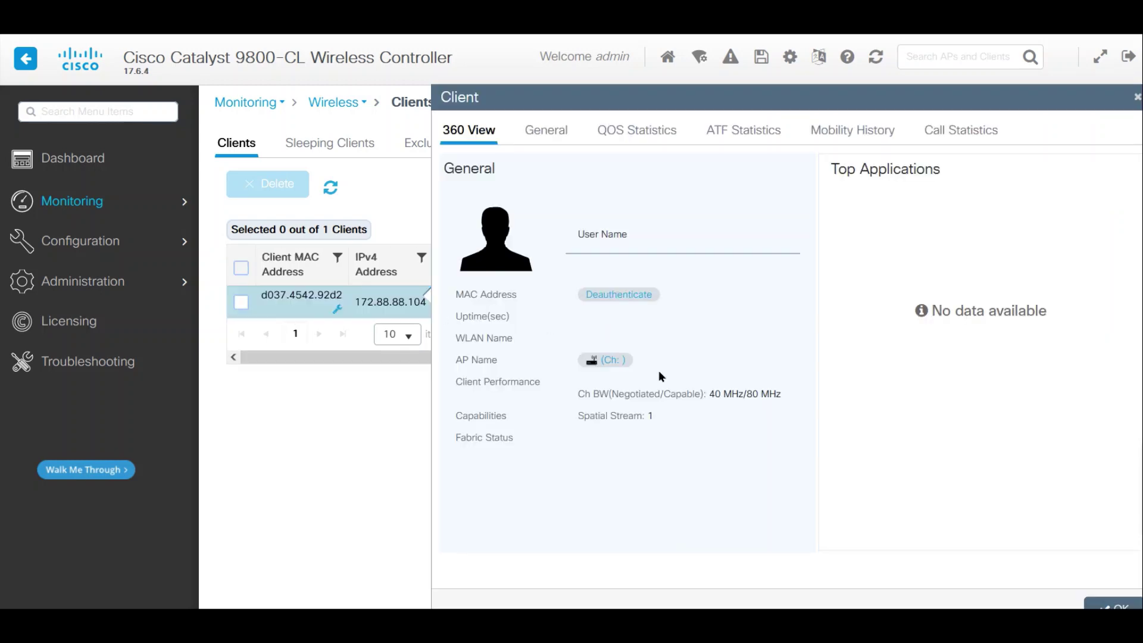